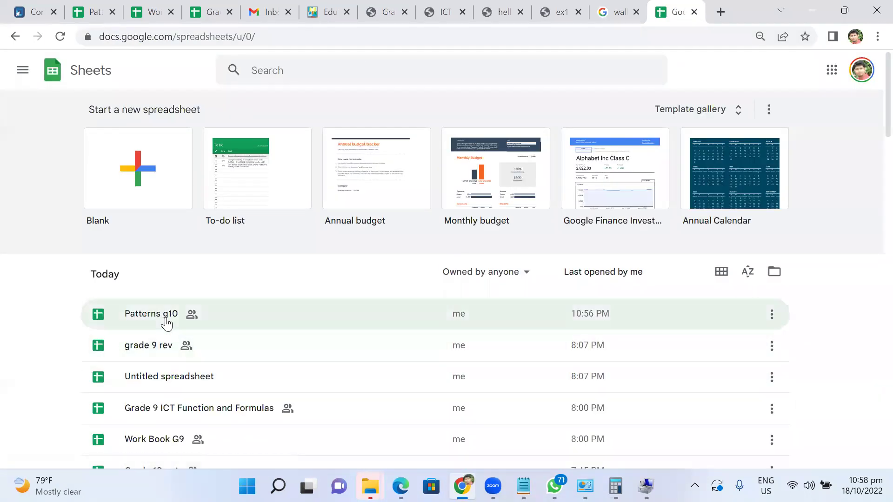
left_click(169, 316)
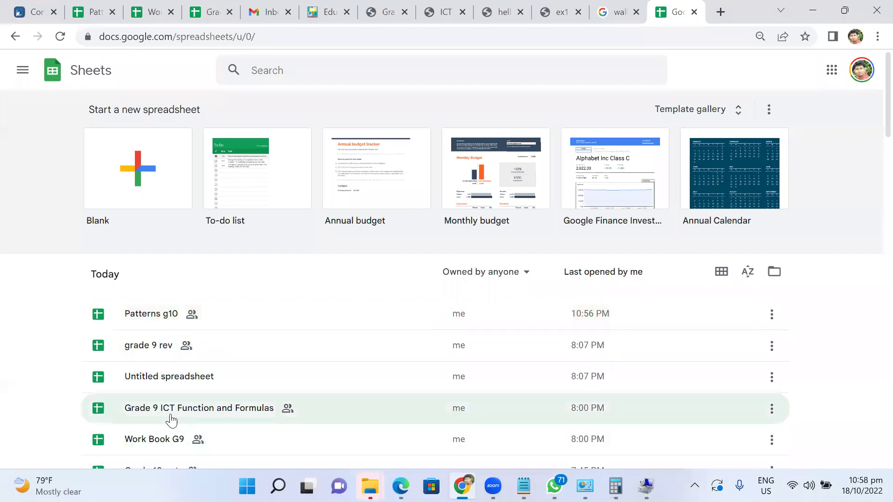
left_click(169, 375, "ctrl")
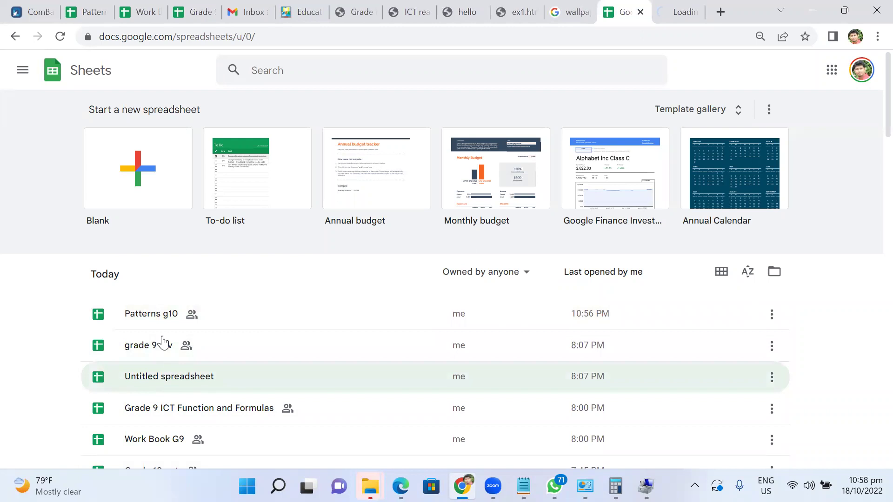
scroll(180, 417, "down", 2)
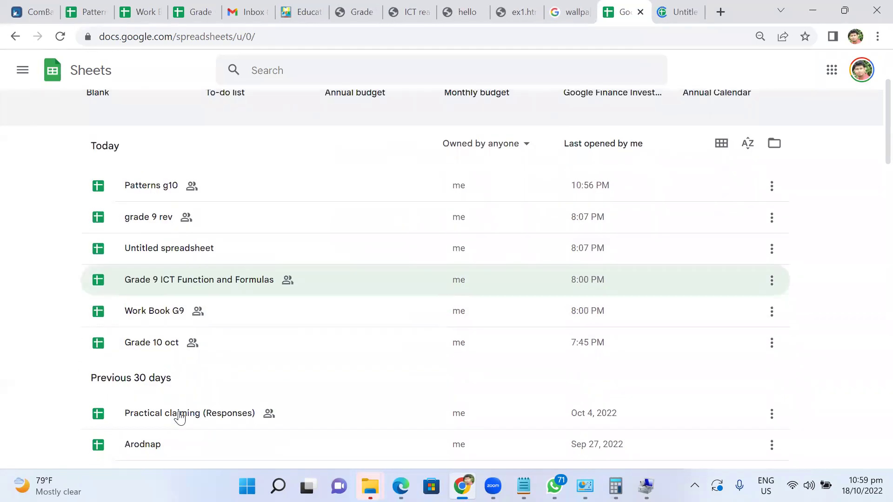
left_click(680, 12)
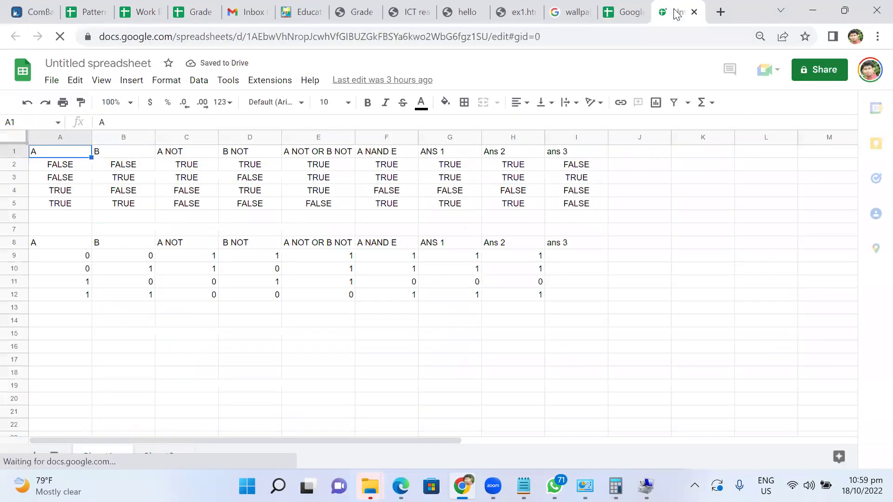
left_click(694, 12)
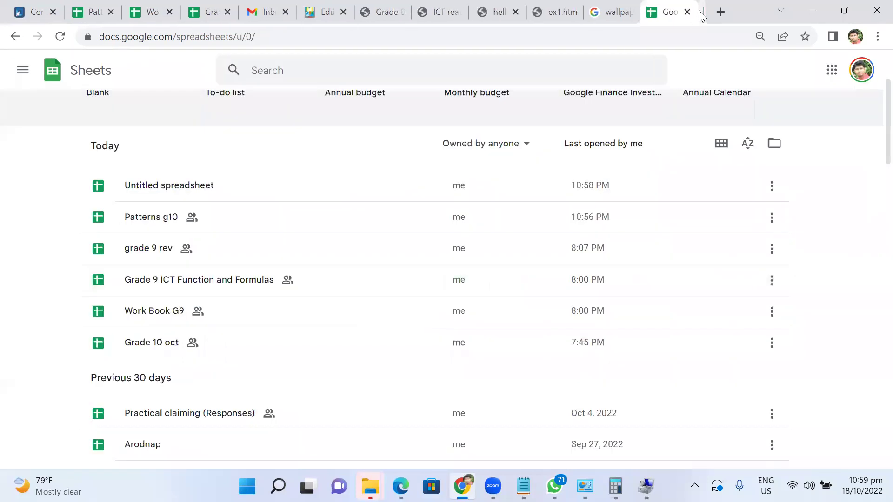
Open the Patterns g10 and grade 9 rev spreadsheets in separate tabs, ending on grade 9 rev.
middle_click(149, 219)
left_click(675, 8)
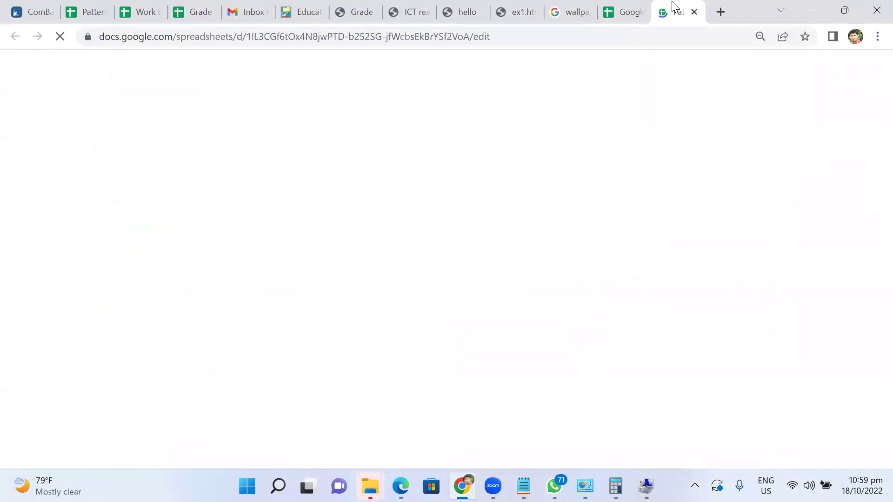
left_click(623, 12)
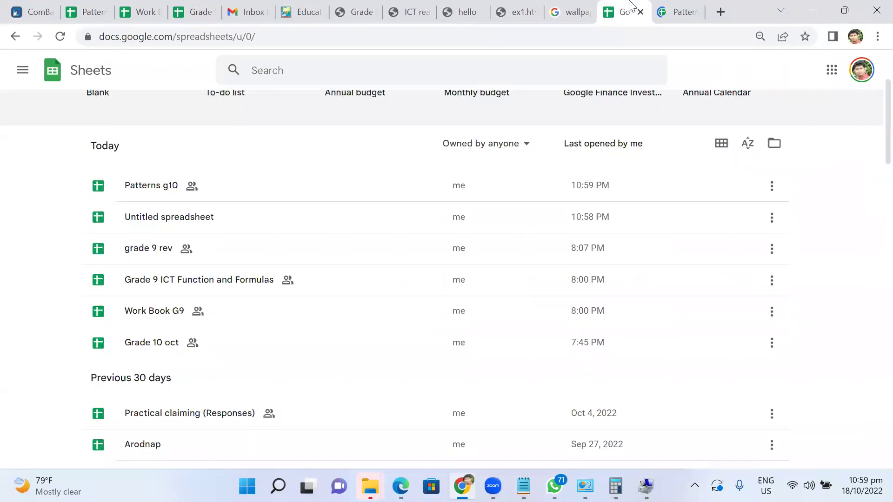
middle_click(156, 256)
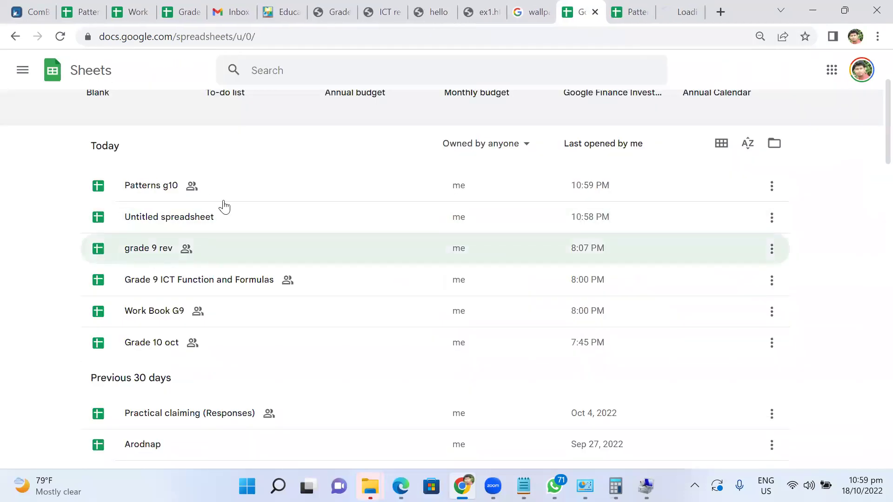
left_click(679, 13)
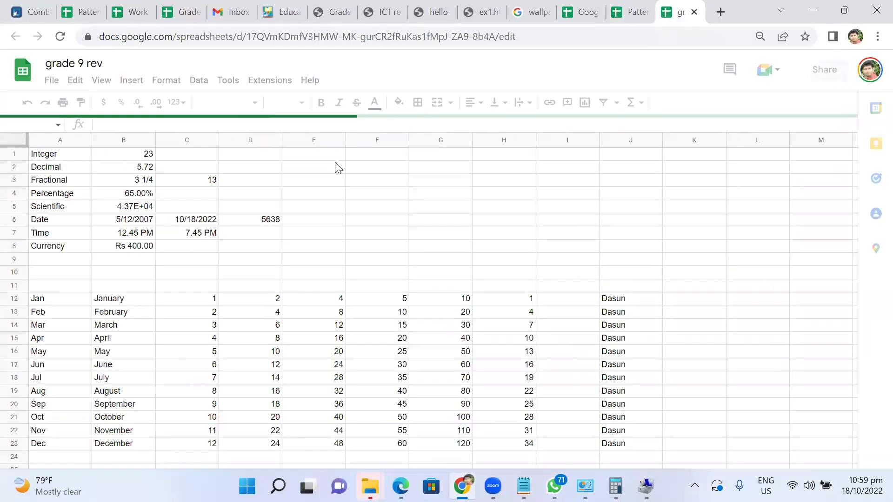
Go through the data type labels in column A one by one, from Integer in row 1 to Currency in row 8.
left_click(184, 205)
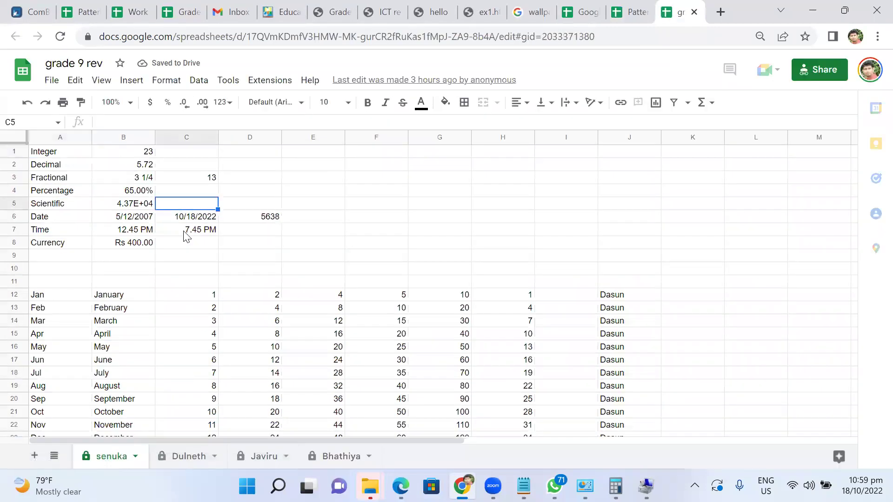
left_click(110, 156)
key("Left")
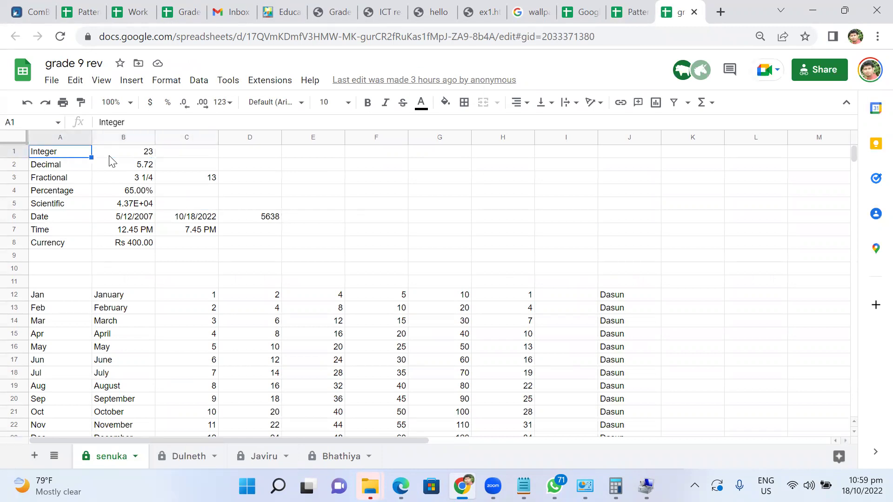
key("Down")
key("Down")
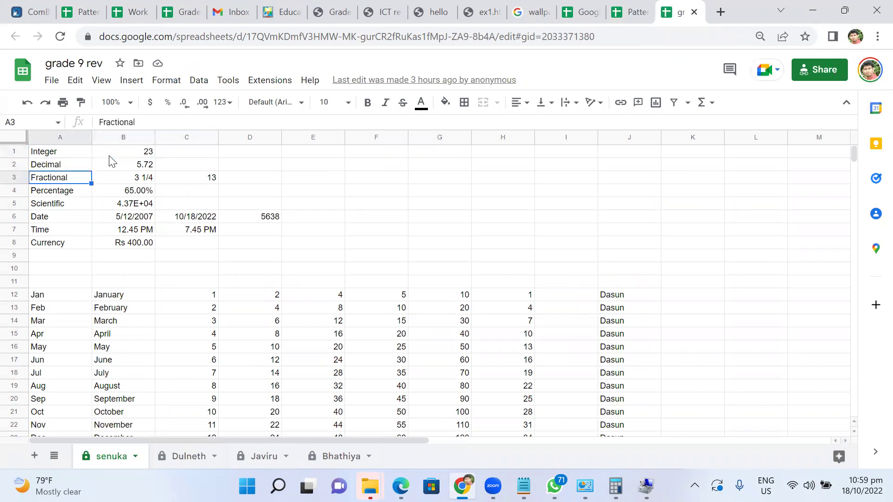
key("Down")
key("Down")
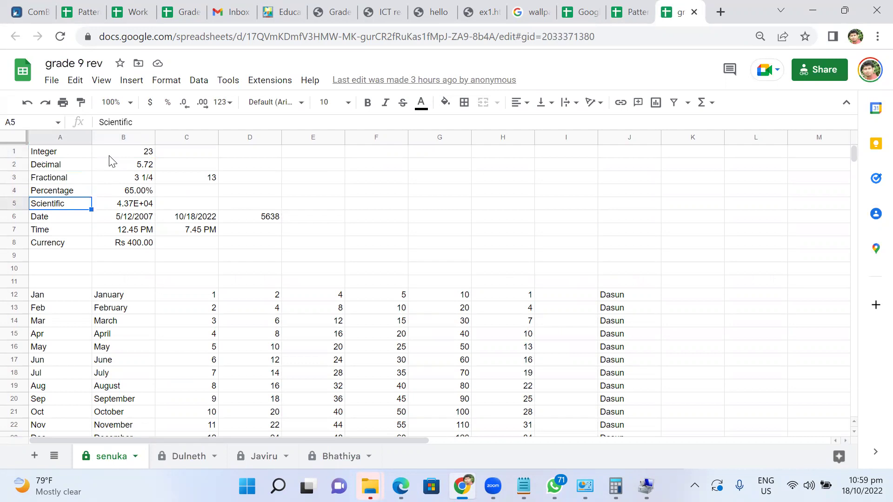
key("Down")
key("Down")
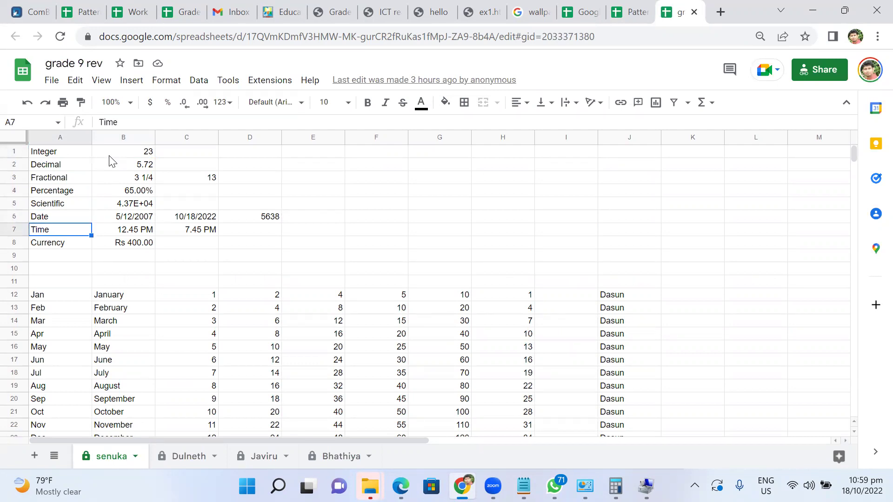
key("Down")
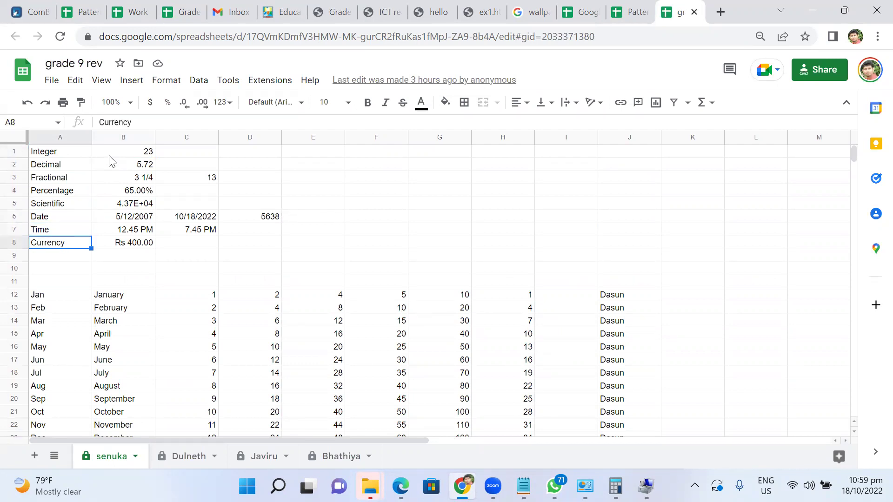
Clear the extra values beside the Fractional and Date rows, in cells C3 and D6.
left_click(203, 185)
key("Delete")
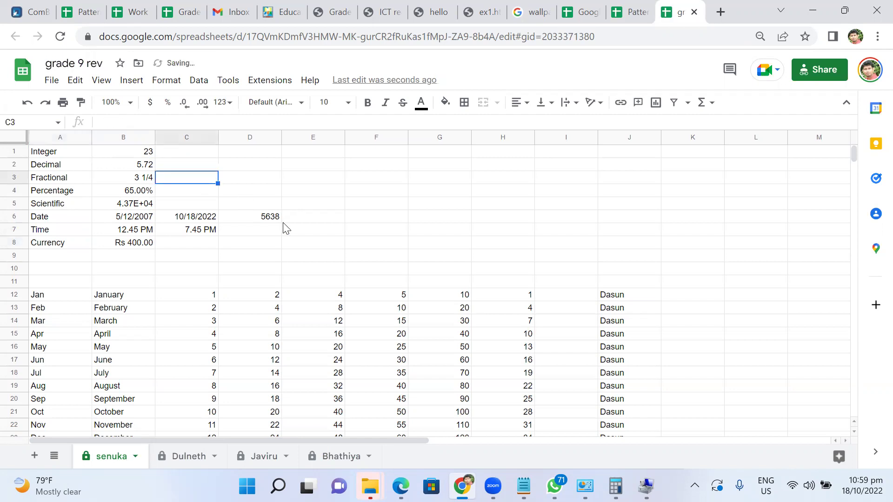
right_click(278, 222)
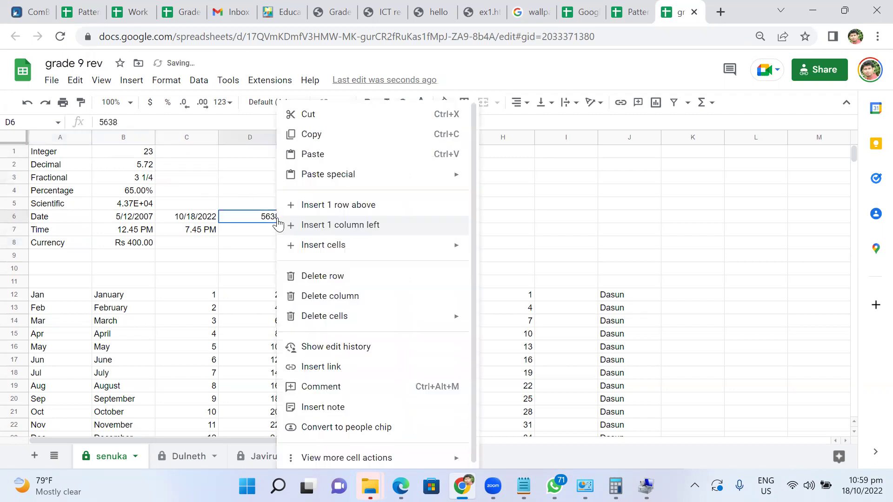
left_click(245, 221)
key("Delete")
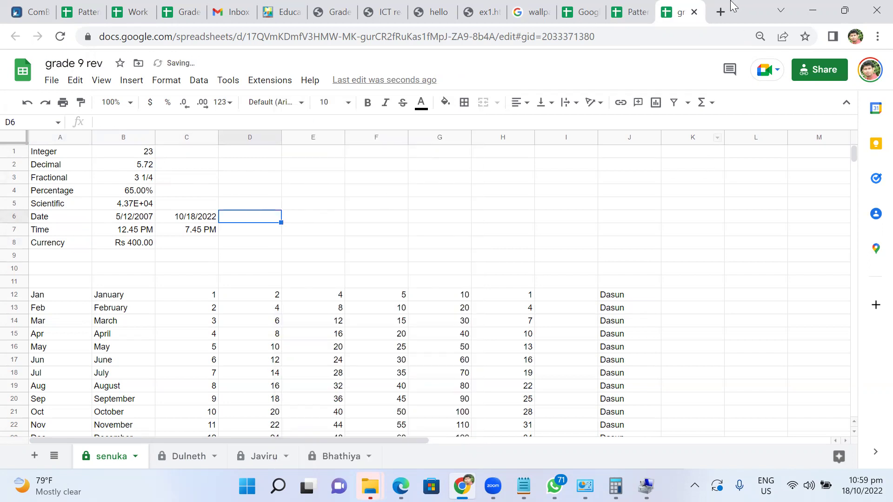
Create a new blank spreadsheet from the Google Sheets home page in a separate tab.
left_click(720, 12)
type("sh")
key("Return")
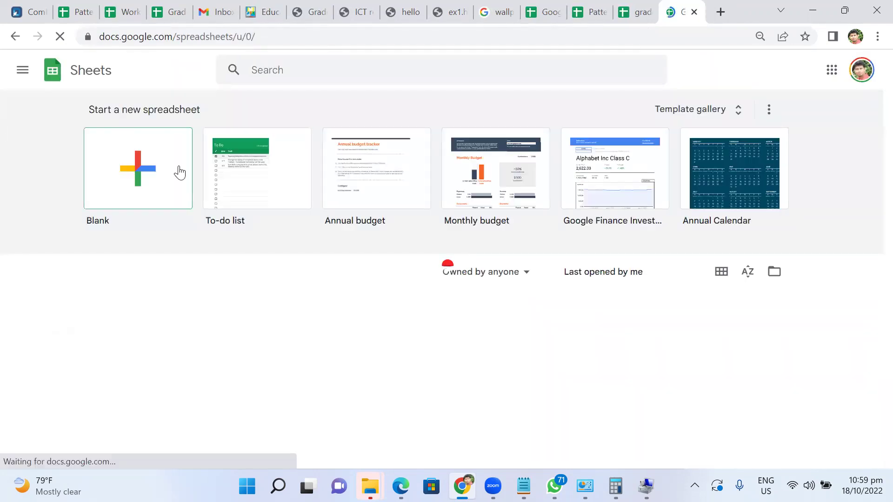
left_click(180, 171)
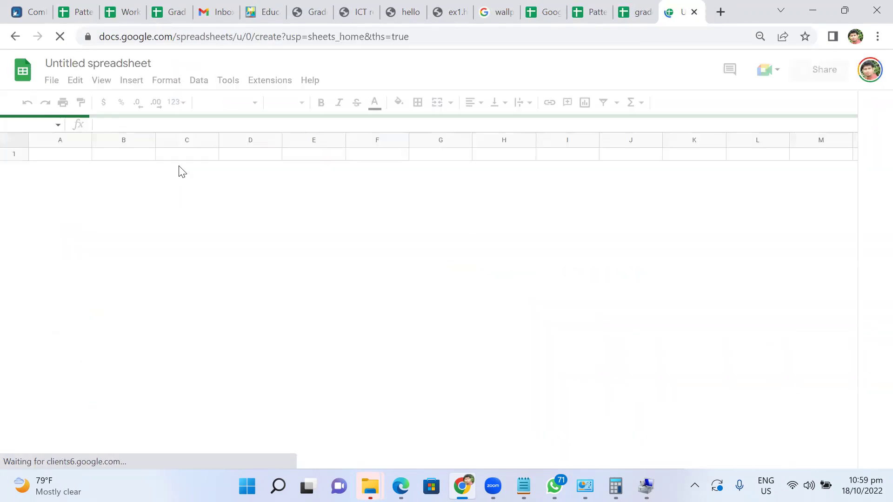
Name the new spreadsheet "grade 9 rev em".
left_click(102, 56)
type("grad")
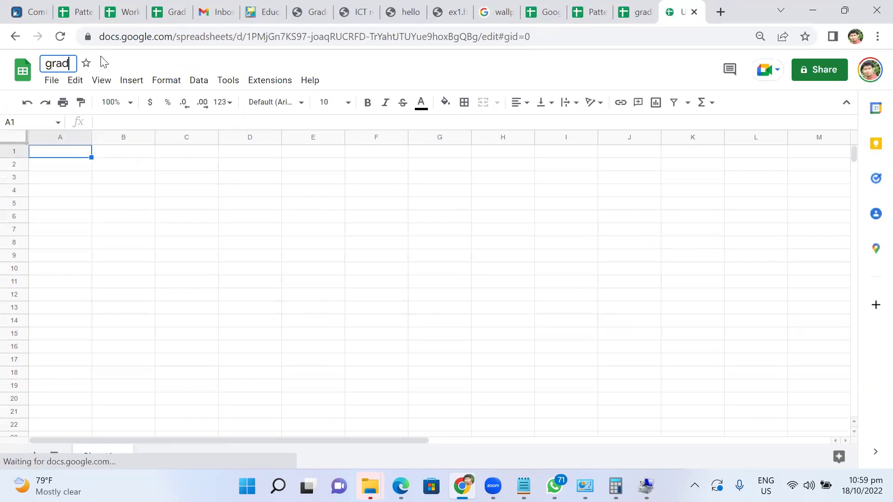
type("e 9 reven")
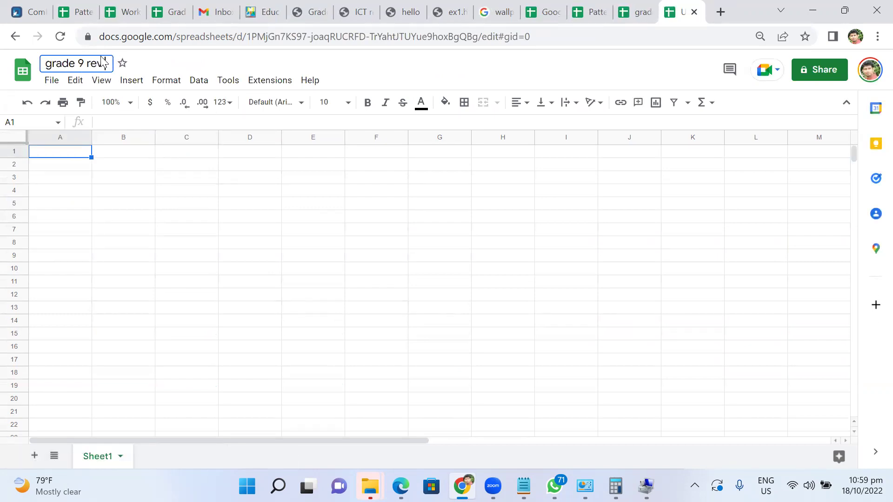
key("BackSpace")
key("BackSpace")
type("em")
left_click(140, 137)
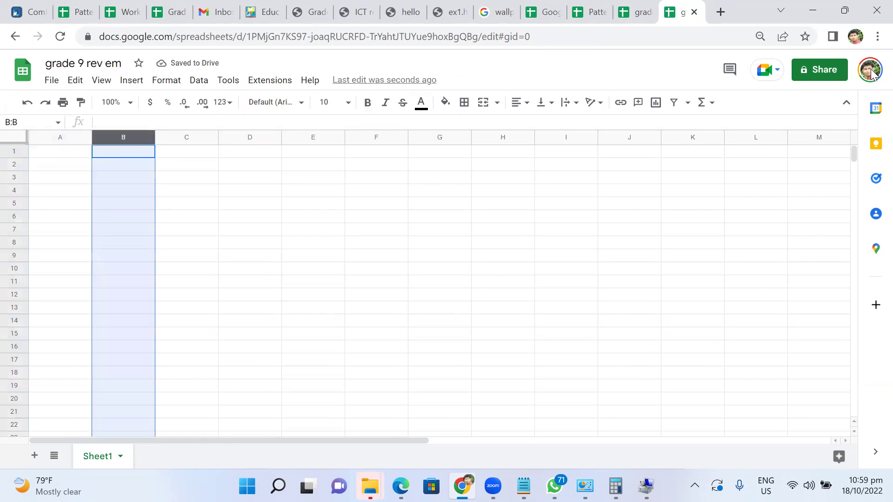
Share the spreadsheet with anyone who has the link as Editor and copy its link.
left_click(823, 71)
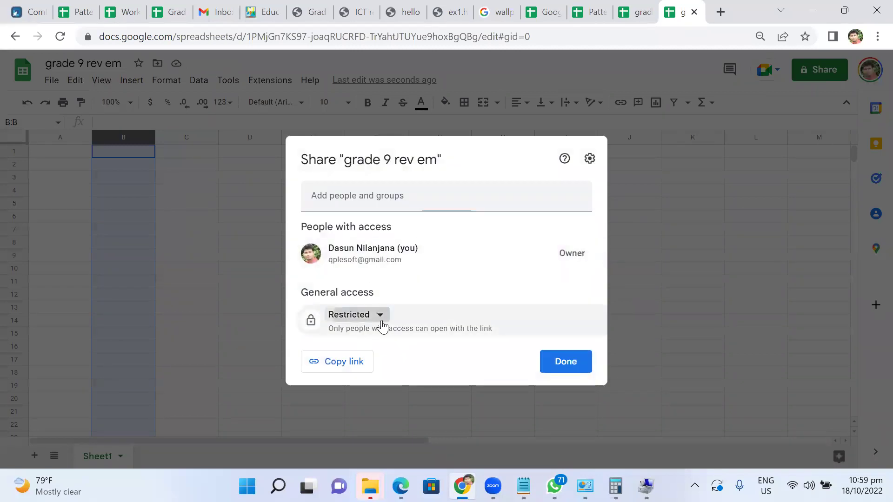
left_click(380, 322)
left_click(389, 382)
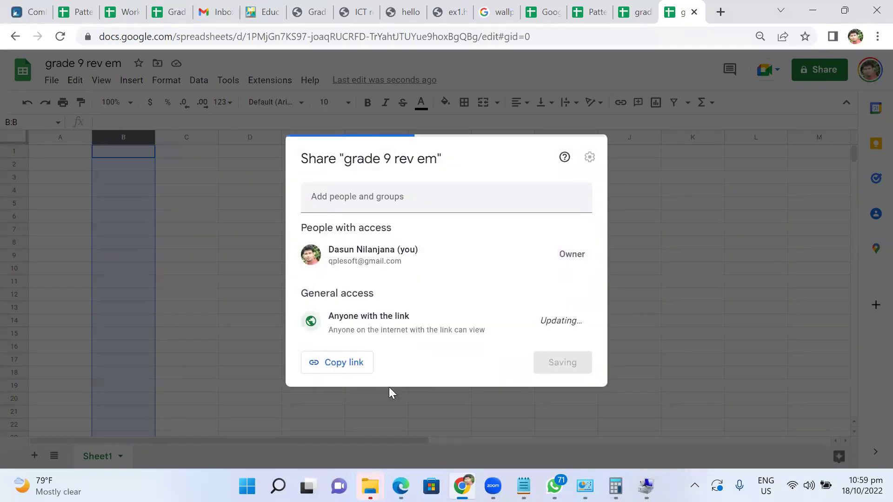
left_click(558, 323)
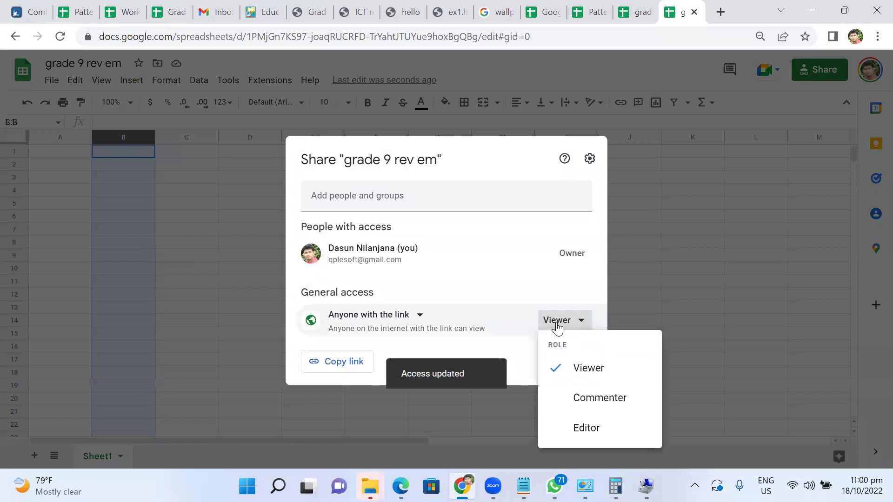
left_click(576, 437)
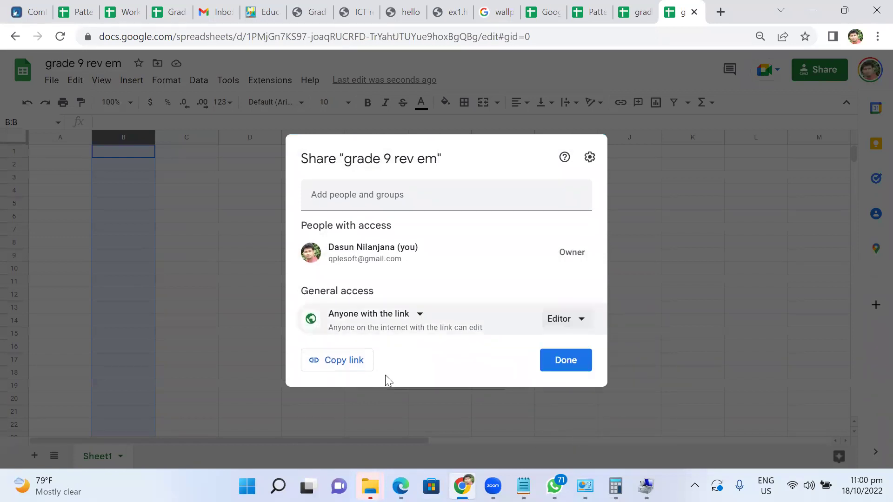
left_click(355, 367)
left_click(569, 364)
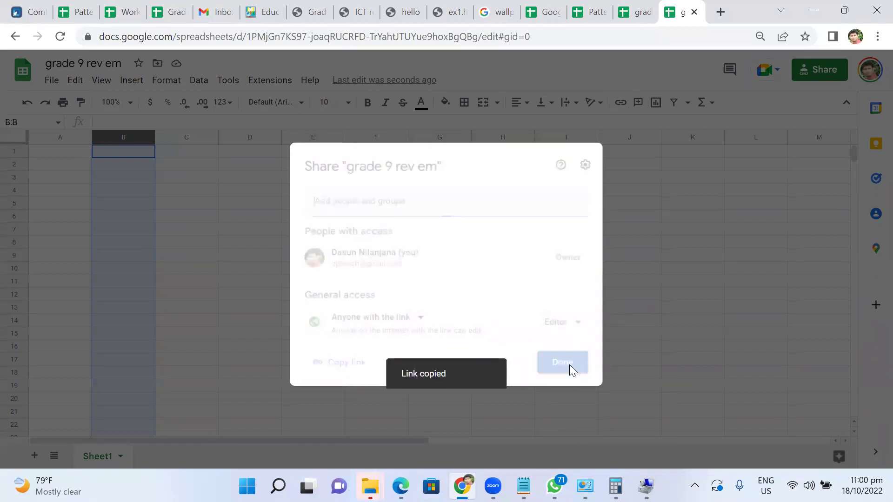
Return to the grade 9 rev spreadsheet and mute the system sound.
key("alt+Tab")
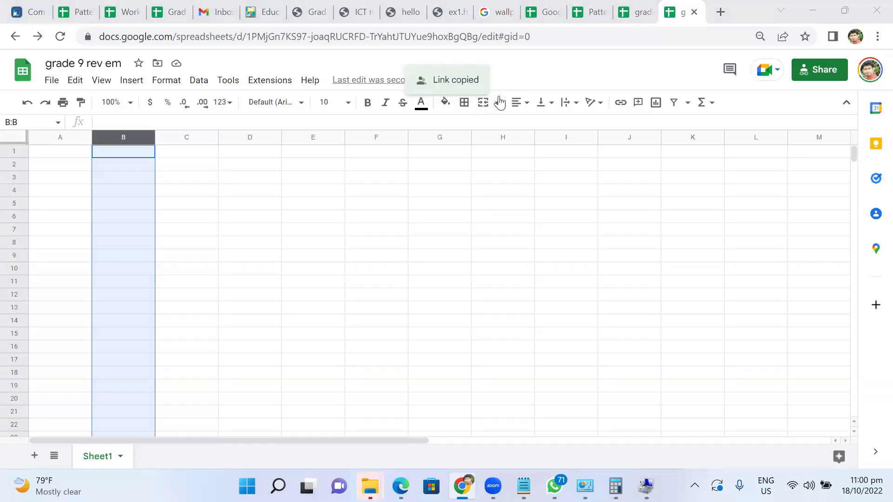
left_click(636, 11)
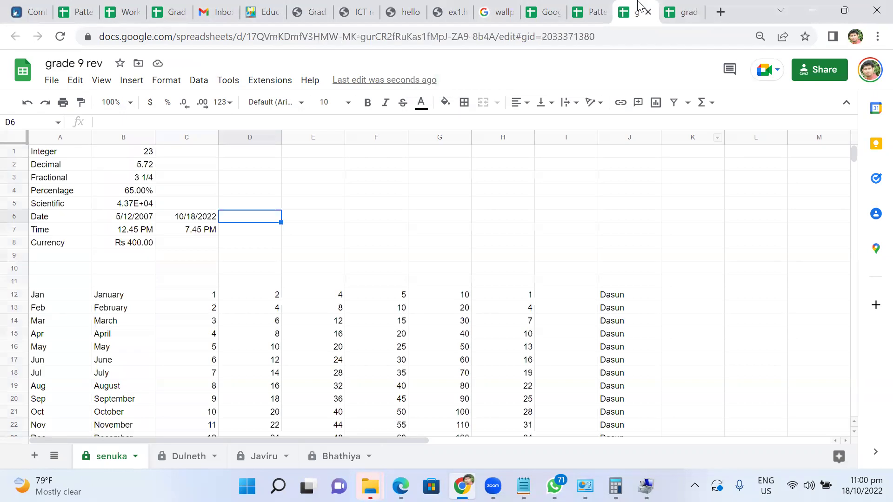
left_click(438, 94)
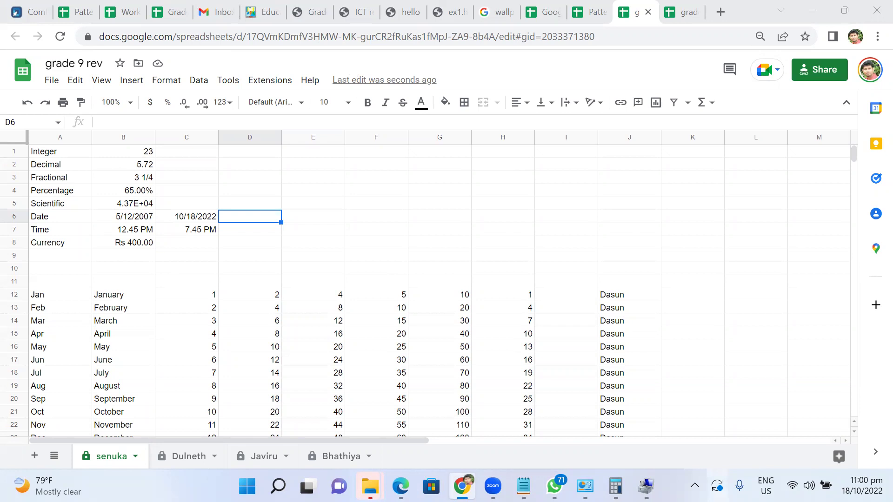
mouse_move(861, 486)
key("XF86AudioMute")
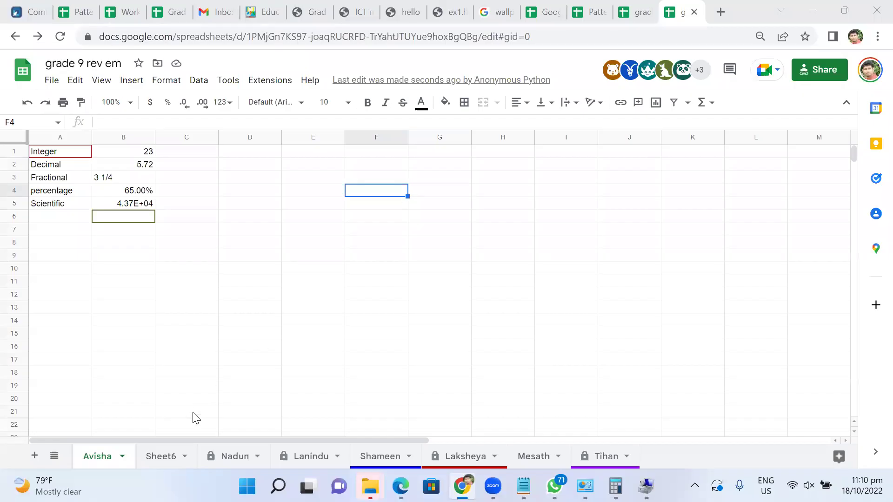
Show the student's sheet that follows Sheet6 in grade 9 rev em and raise the system volume to 84.
left_click(248, 456)
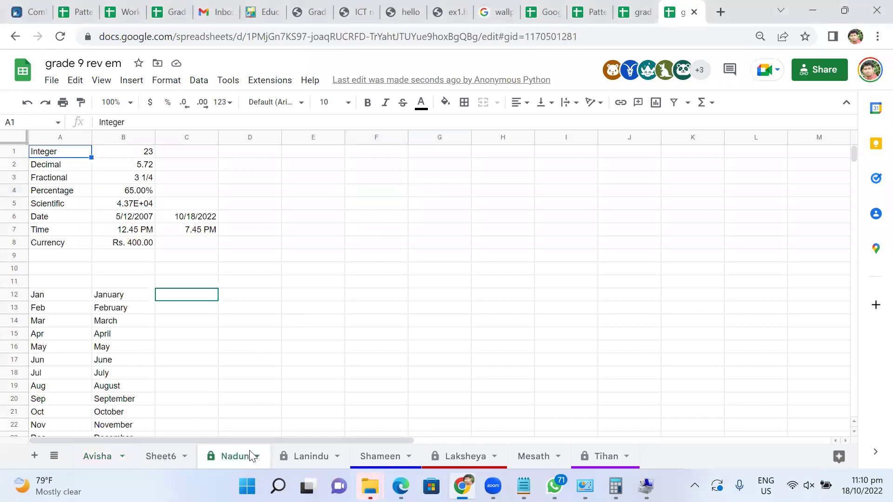
key("XF86AudioRaiseVolume")
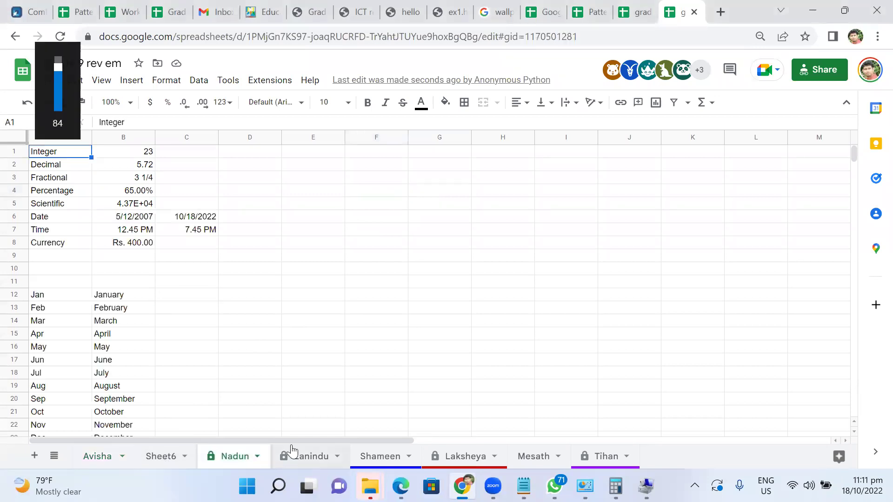
left_click(277, 350)
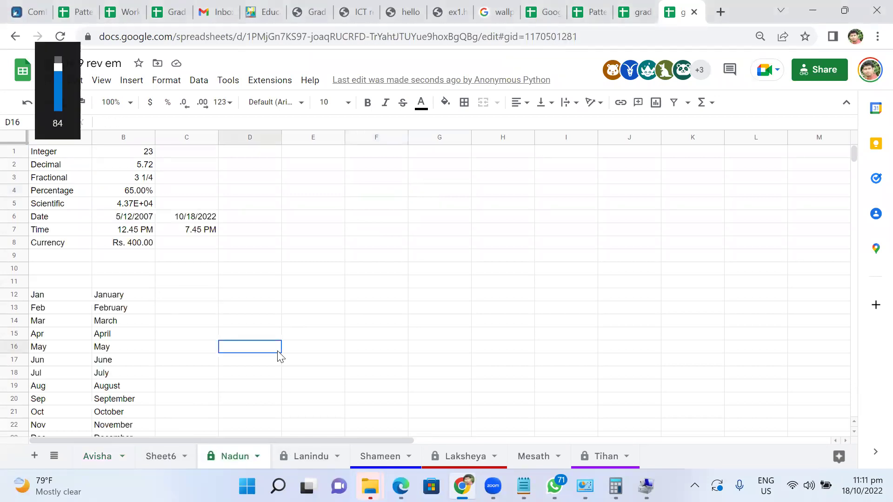
Look through the remaining students' sheets up to the last one and check its fraction value in B3.
left_click(305, 458)
left_click(372, 458)
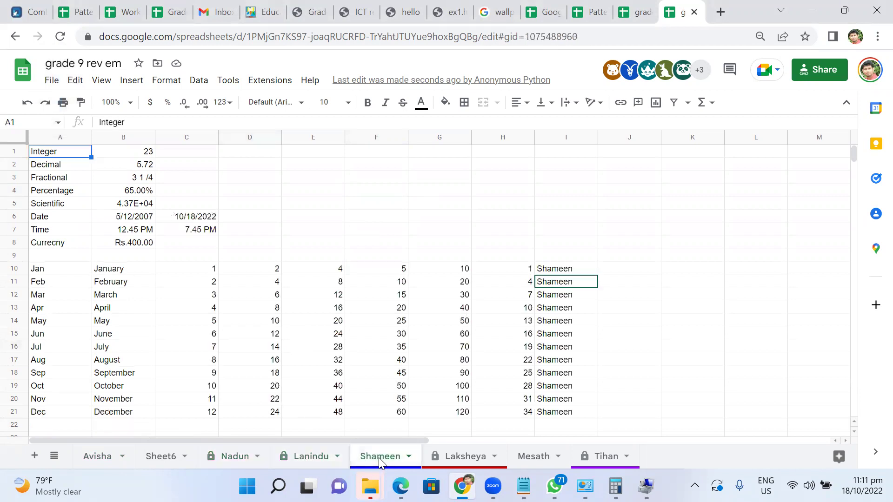
left_click(439, 457)
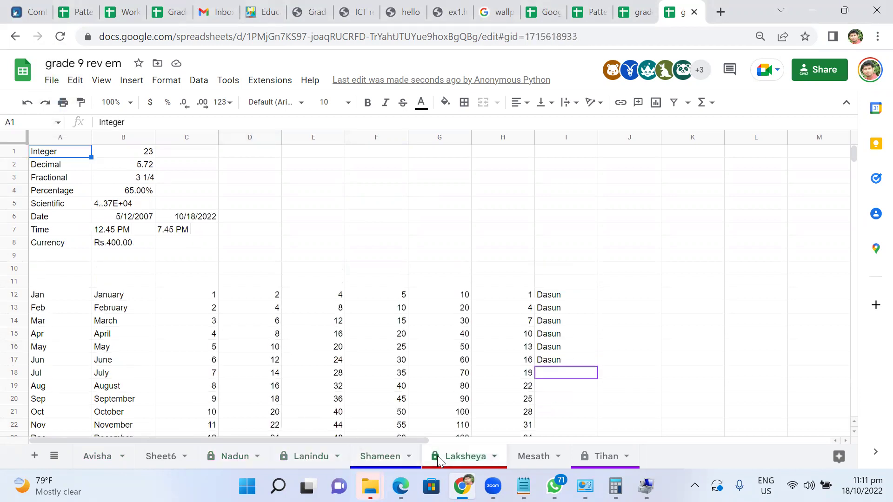
left_click(535, 458)
left_click(597, 458)
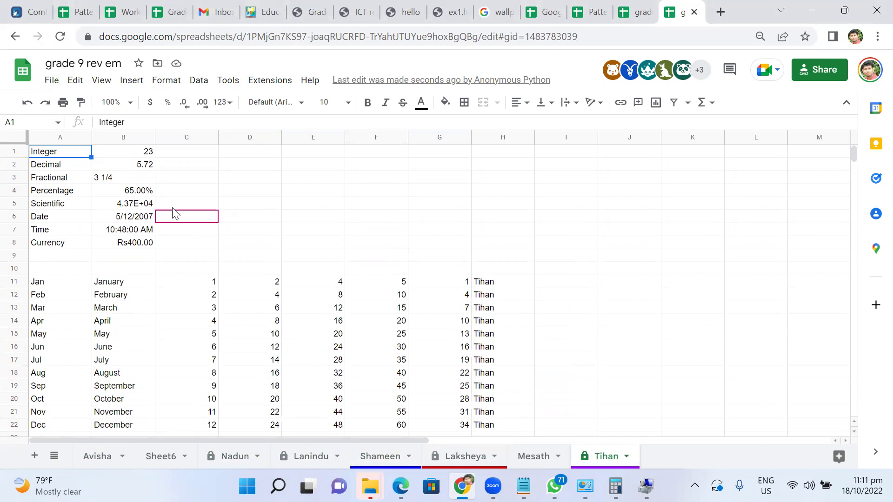
left_click(125, 172)
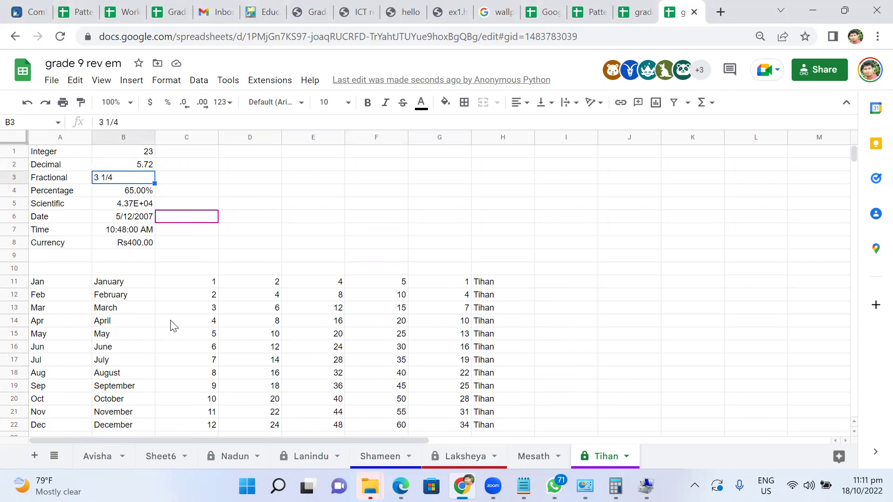
On the first student's sheet, enter =B3*4 in C3 to test the fraction and inspect the resulting cell.
left_click(100, 454)
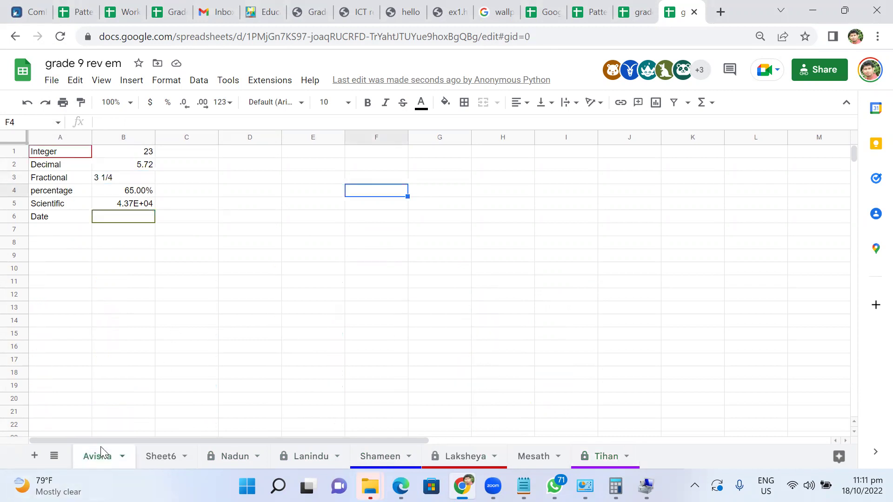
left_click(128, 180)
left_click(186, 180)
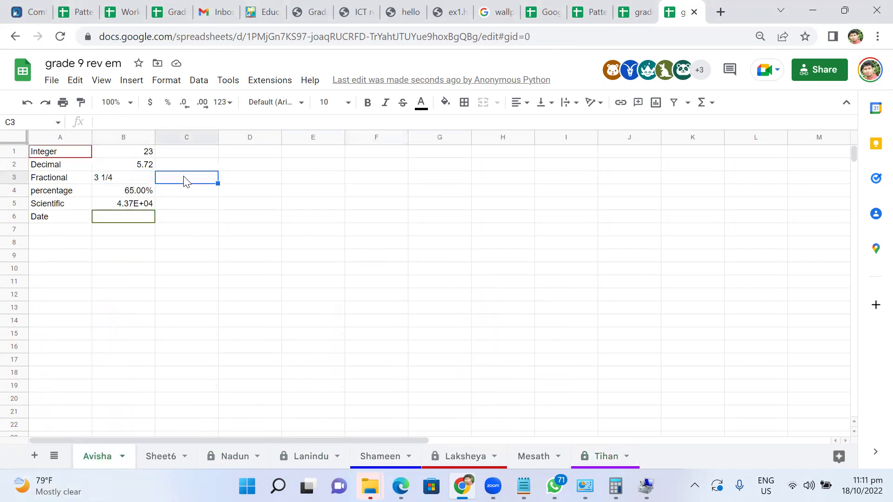
type("=")
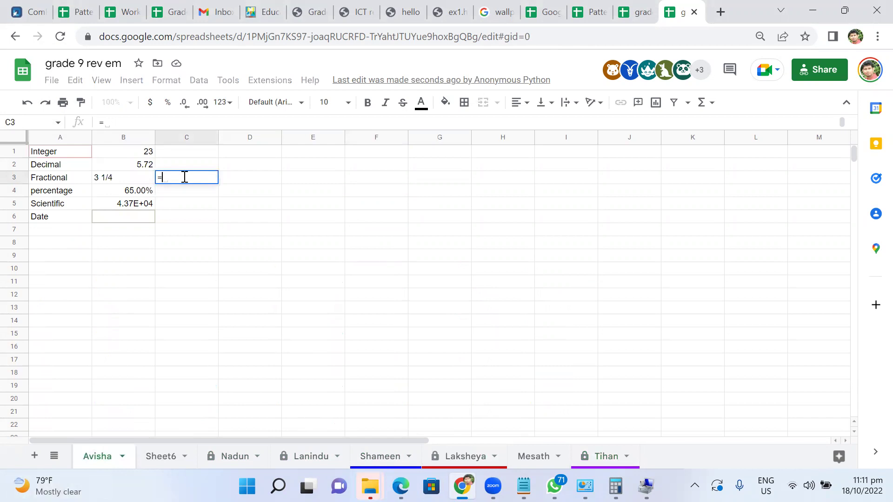
left_click(121, 180)
type("*4")
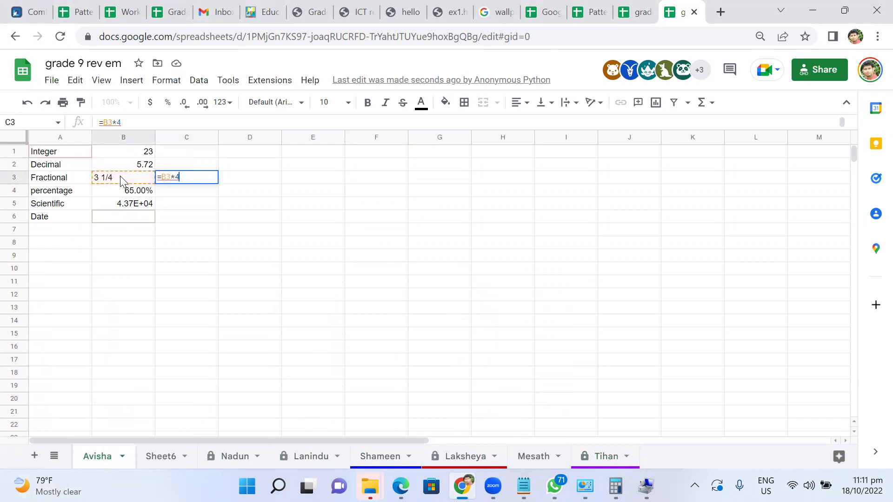
key("Return")
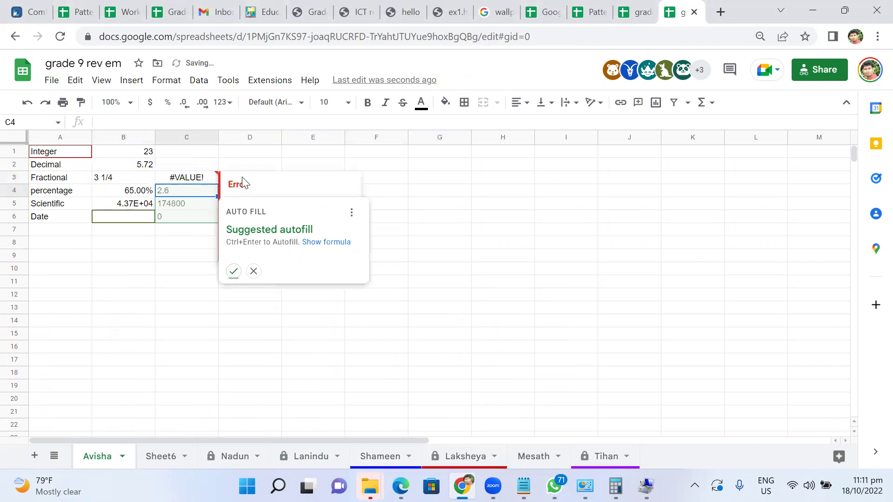
left_click(202, 180)
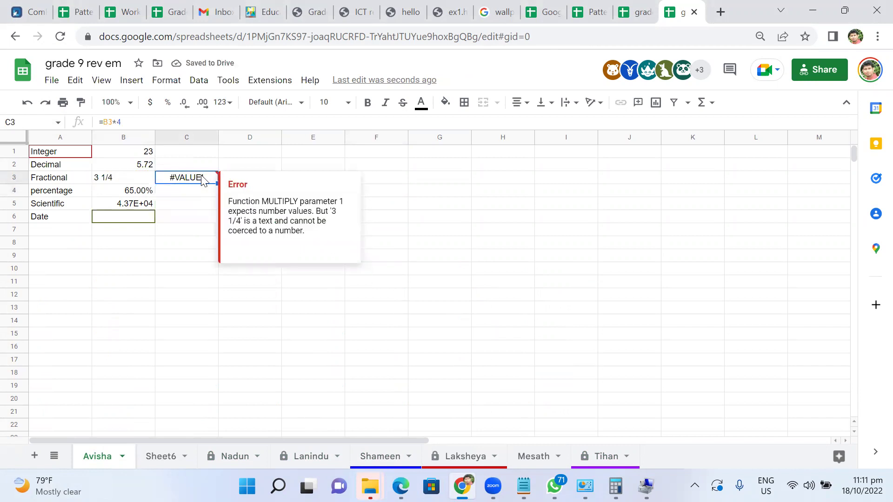
Enter =B3*4 in C3 of the student's sheet that follows Sheet6, and show the fourth sheet.
left_click(164, 459)
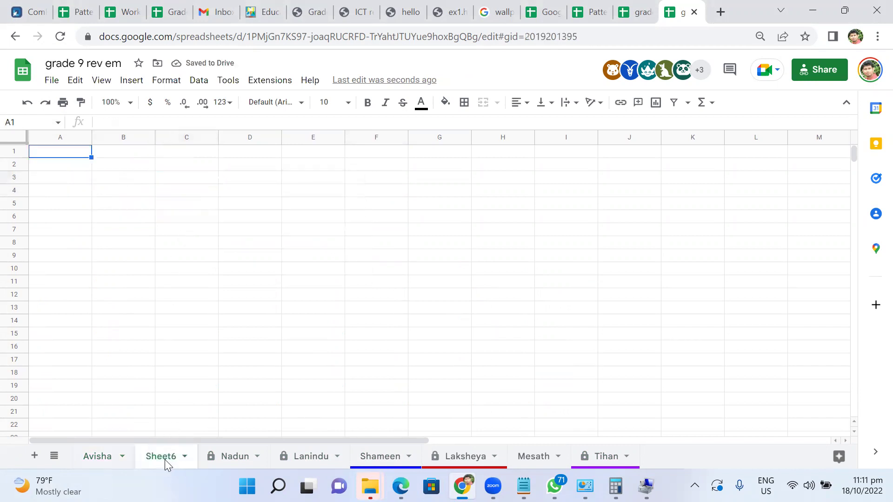
left_click(229, 457)
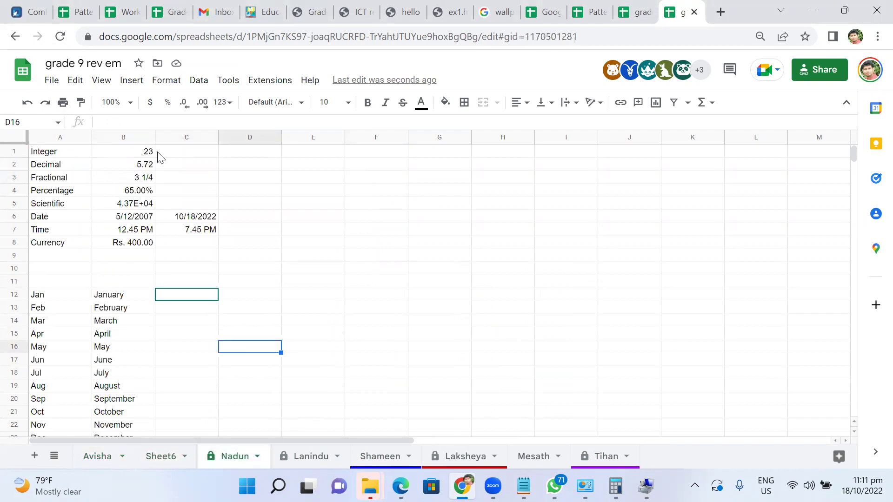
left_click(192, 181)
type("=")
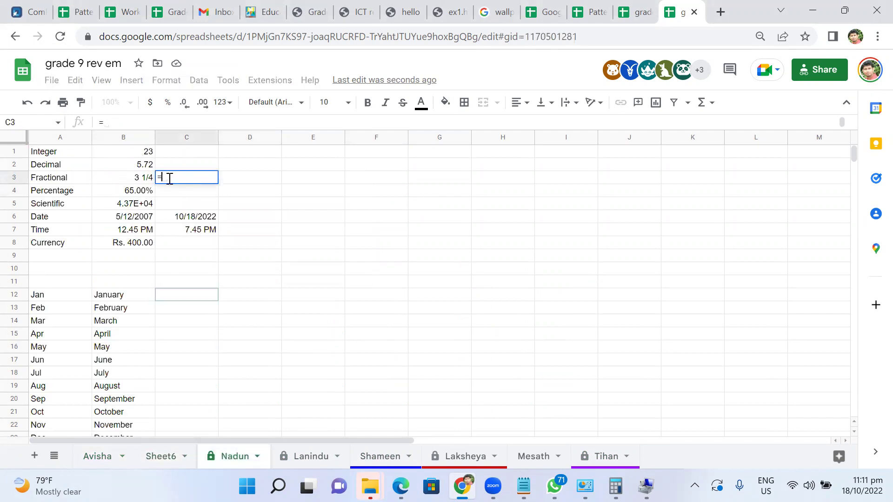
left_click(146, 181)
type("*6")
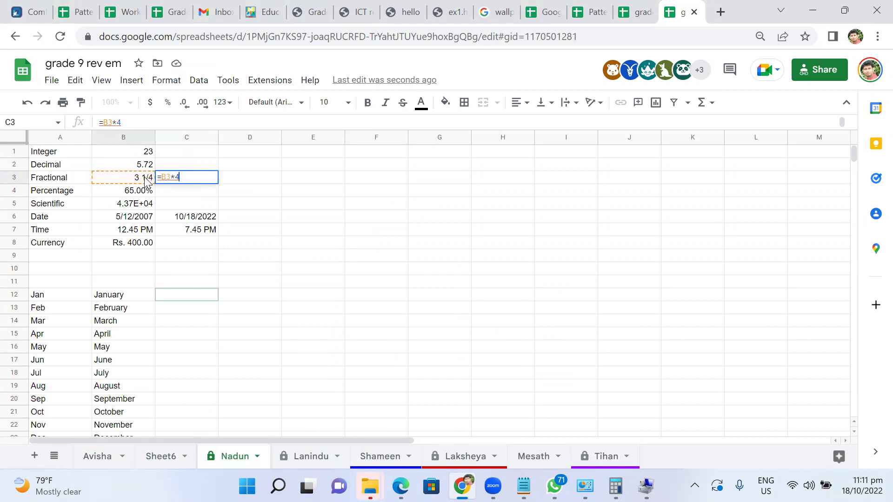
key("Return")
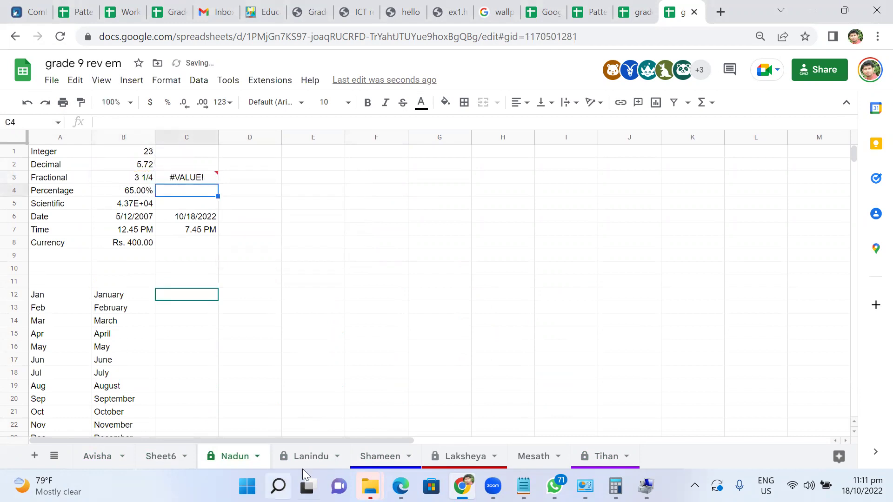
left_click(314, 458)
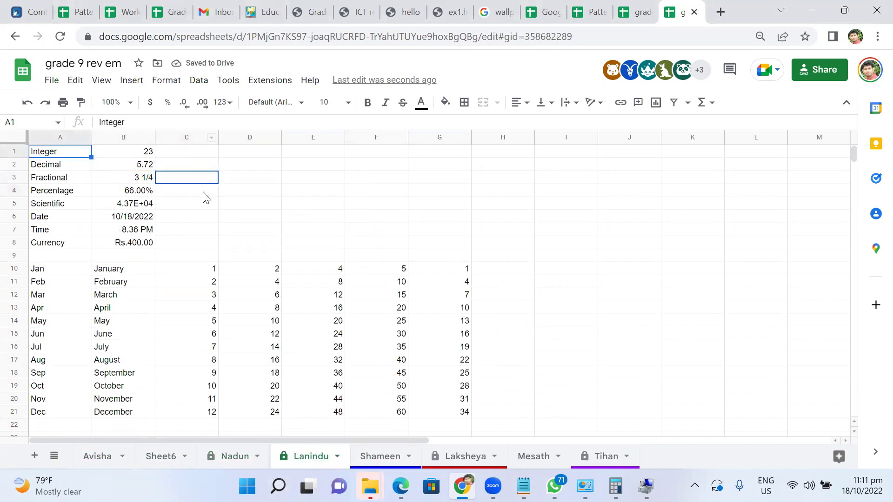
type("=")
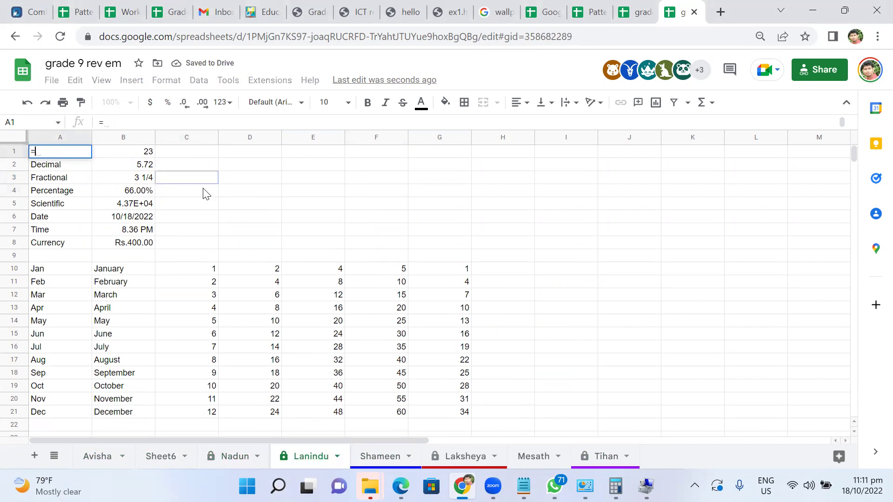
left_click(245, 235)
key("Return")
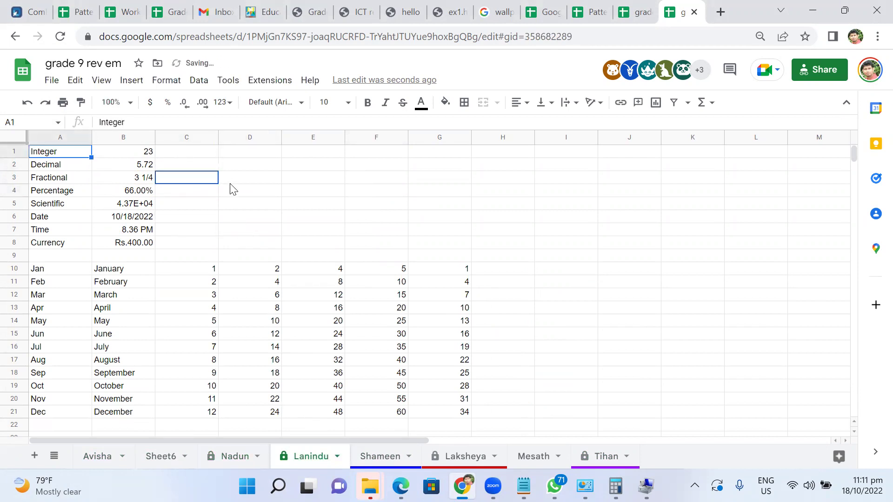
key("ctrl+z")
type("=")
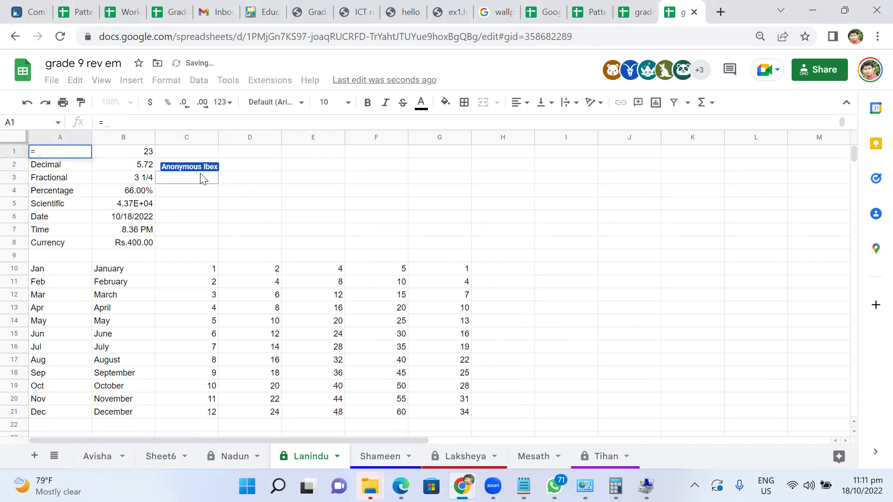
key("Return")
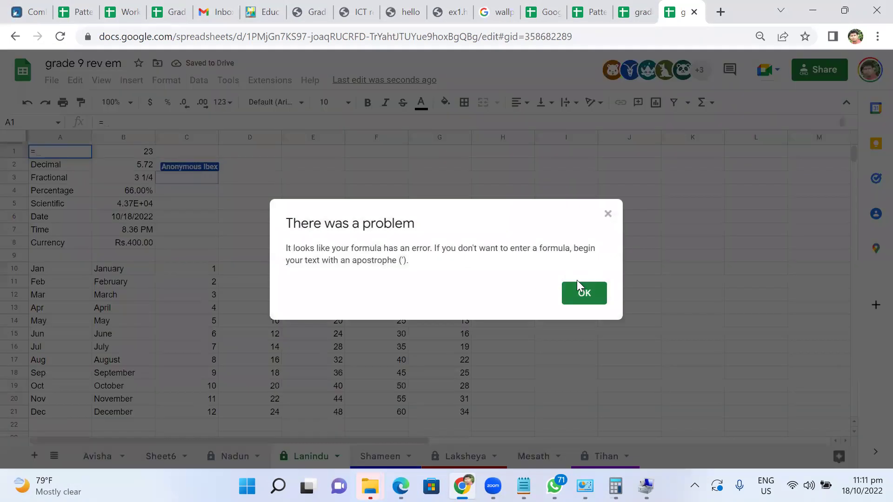
left_click(585, 301)
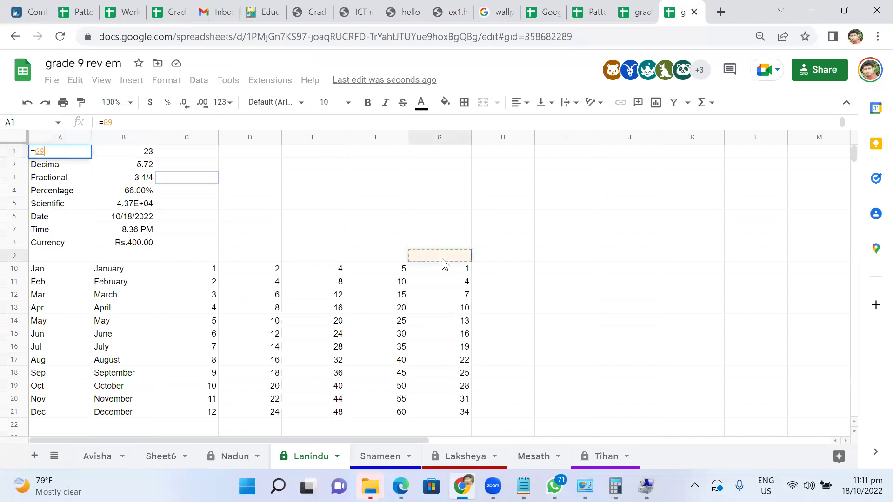
key("Return")
key("ctrl+z")
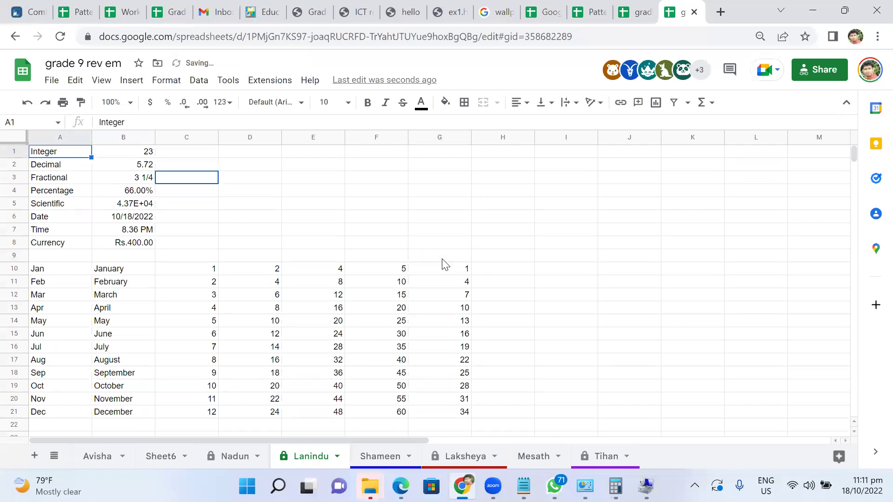
Enter =B3*4 in C3 of the fourth sheet to test that student's fraction value.
left_click(275, 233)
left_click(210, 184)
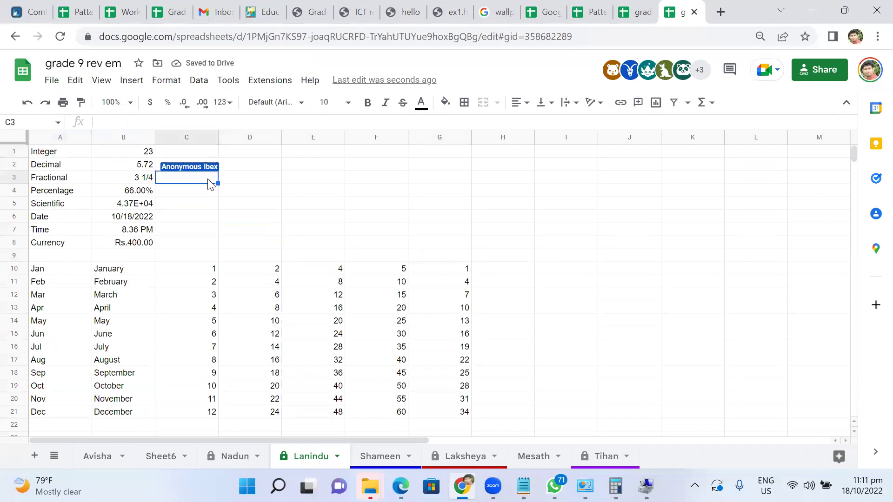
type("=")
left_click(142, 183)
type("*4")
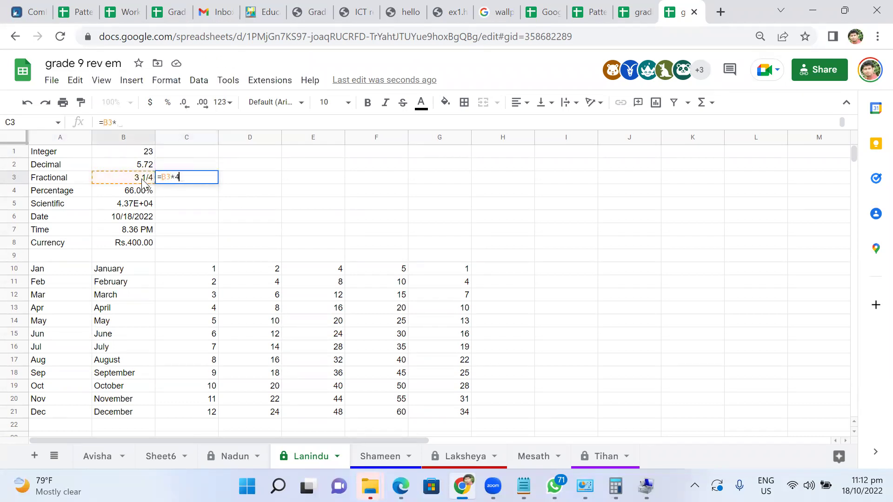
key("Return")
left_click(386, 170)
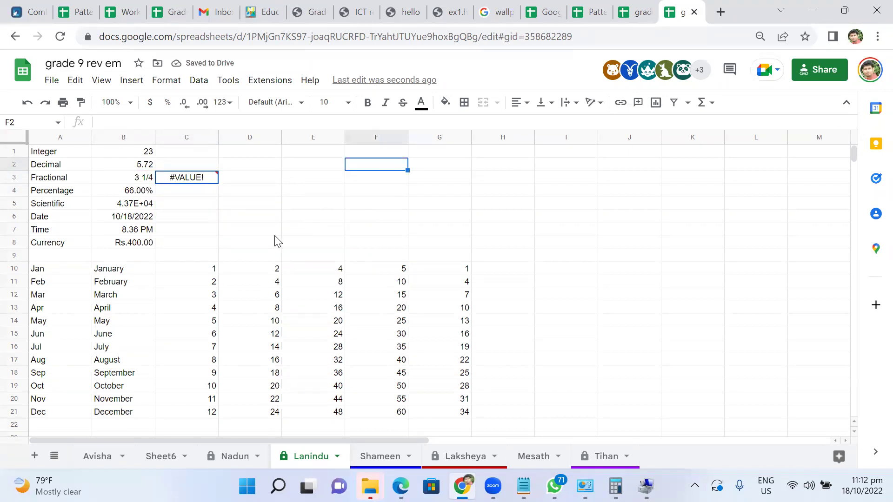
On the fifth sheet, the blue-coloured one, enter =B3*2 in C3 to test the fraction value.
left_click(380, 450)
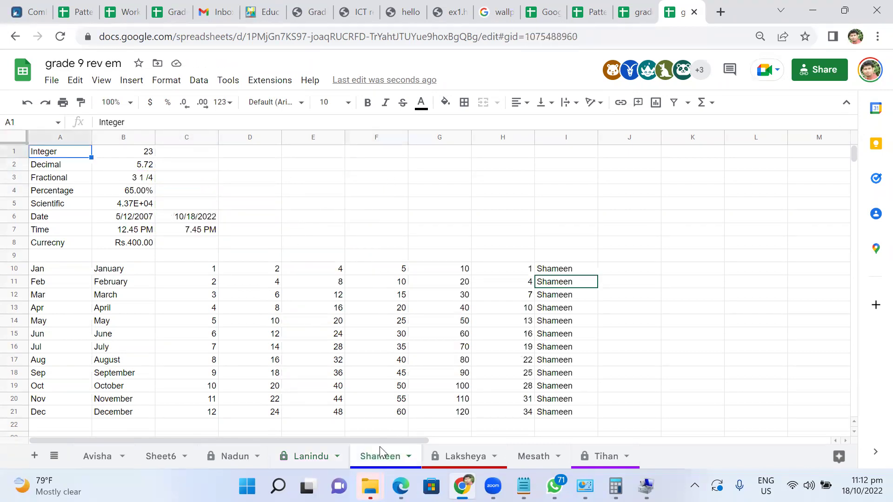
double_click(189, 178)
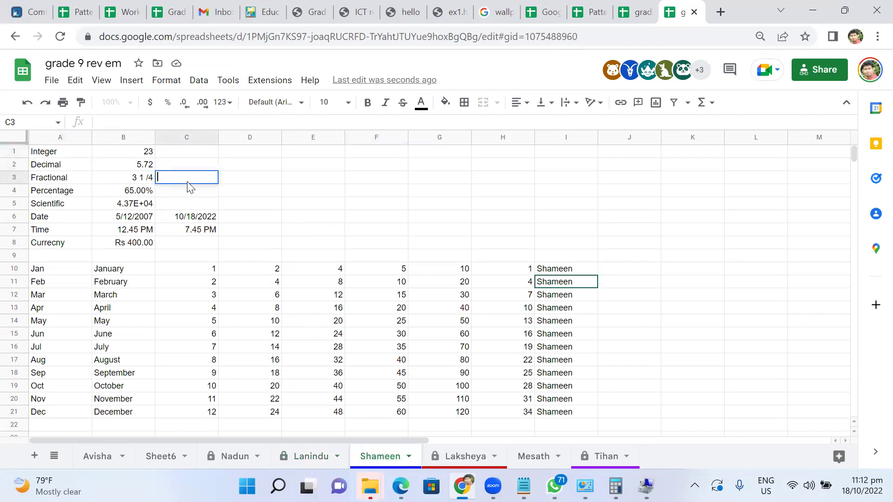
type("=")
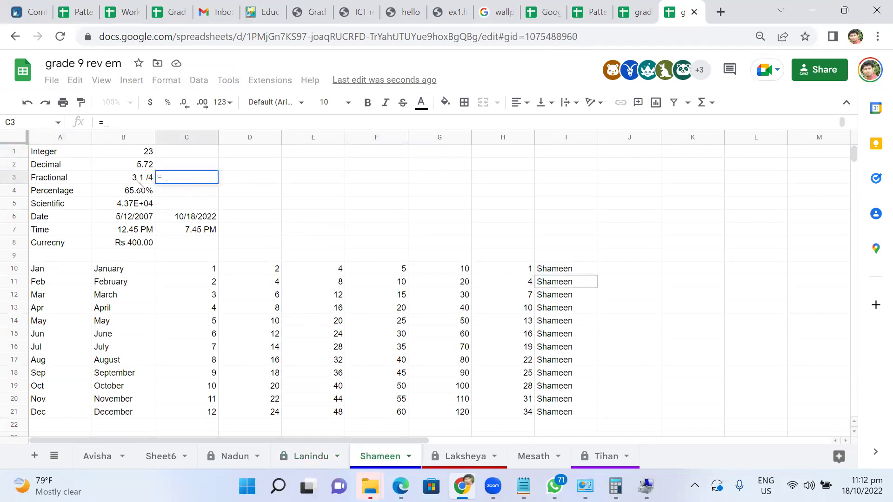
left_click(137, 183)
type("*")
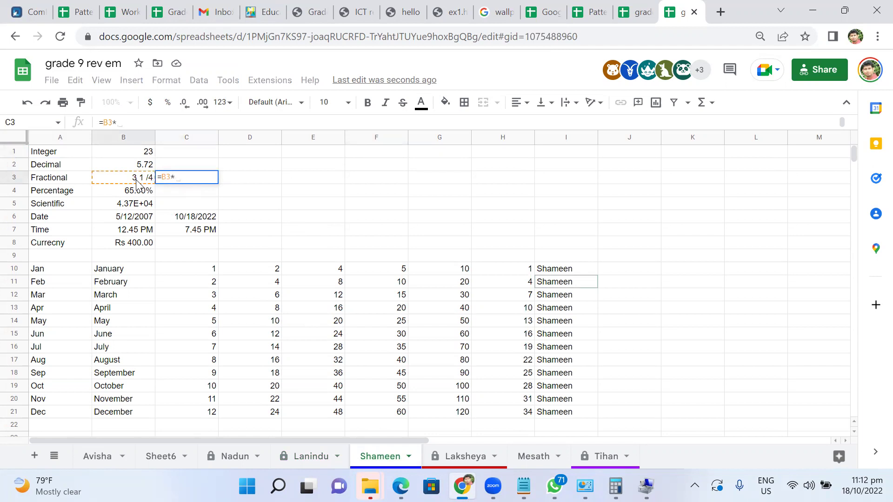
type("2")
key("Return")
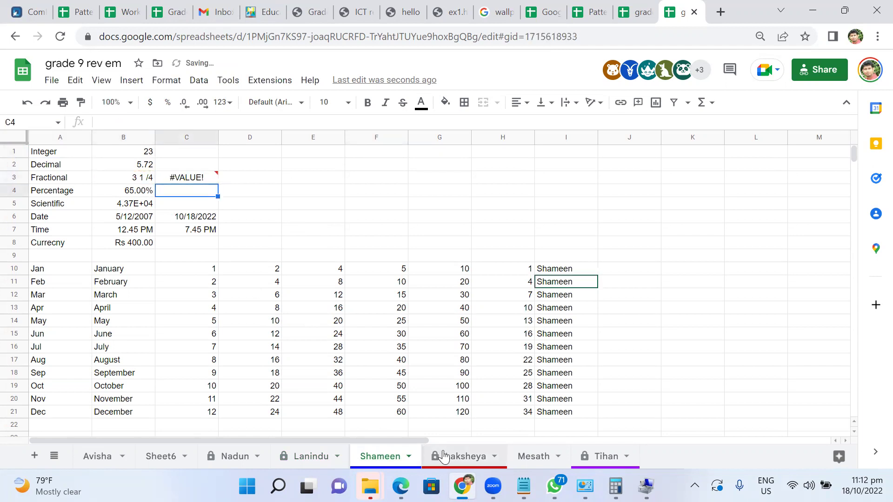
On the red-coloured student's sheet, enter a formula in C3 that multiplies the fraction in B3.
left_click(463, 456)
left_click(182, 178)
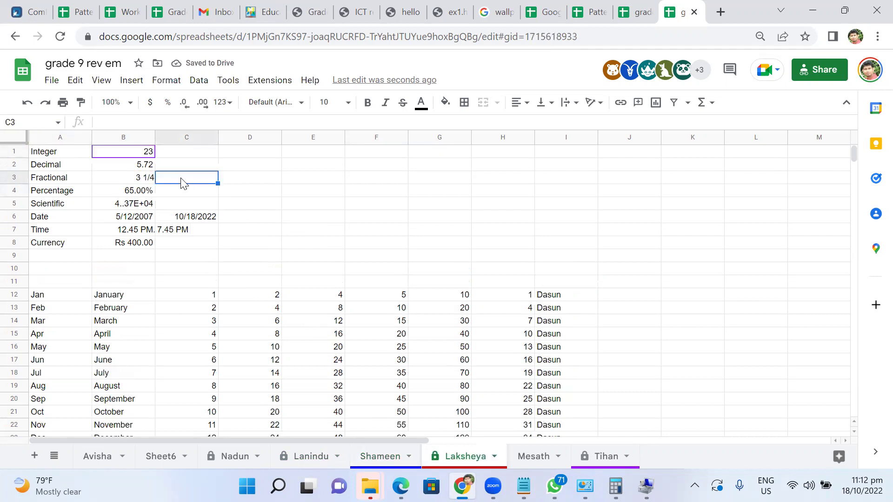
type("=")
left_click(138, 182)
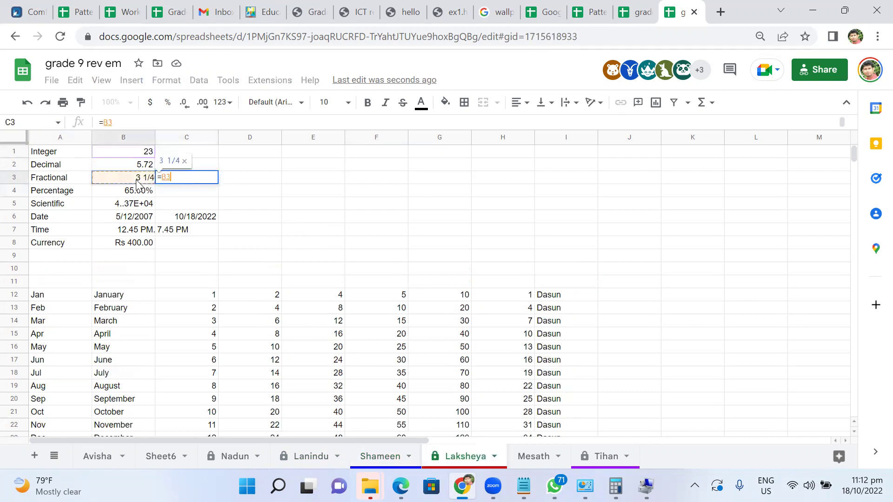
type("*")
key("Return")
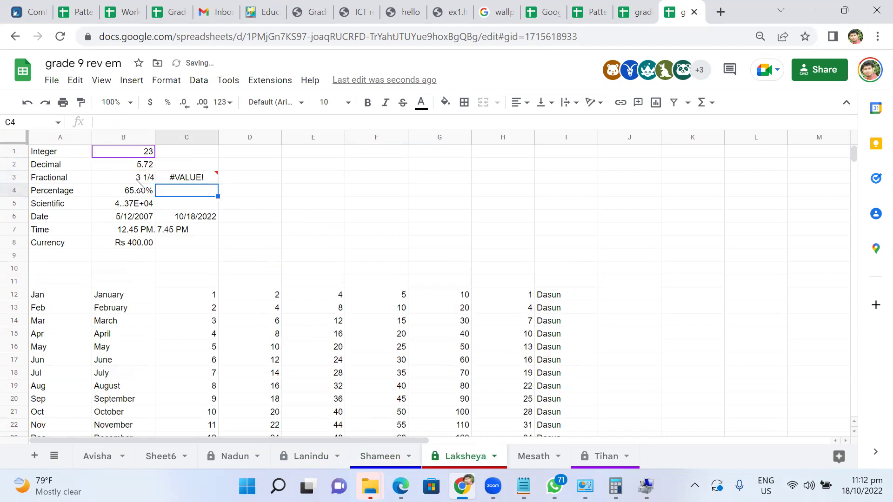
On the uncoloured student's sheet after the red one, enter a formula in C3 that multiplies the fraction in B3.
left_click(534, 455)
left_click(207, 177)
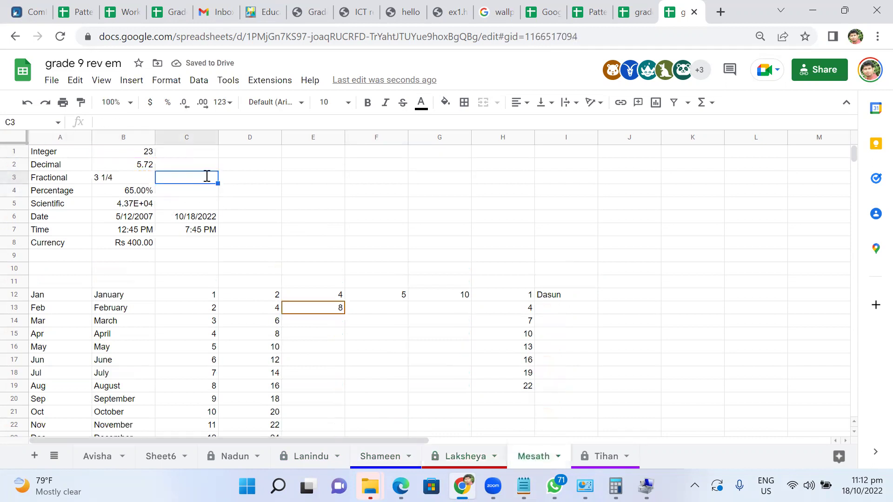
type("=")
left_click(111, 170)
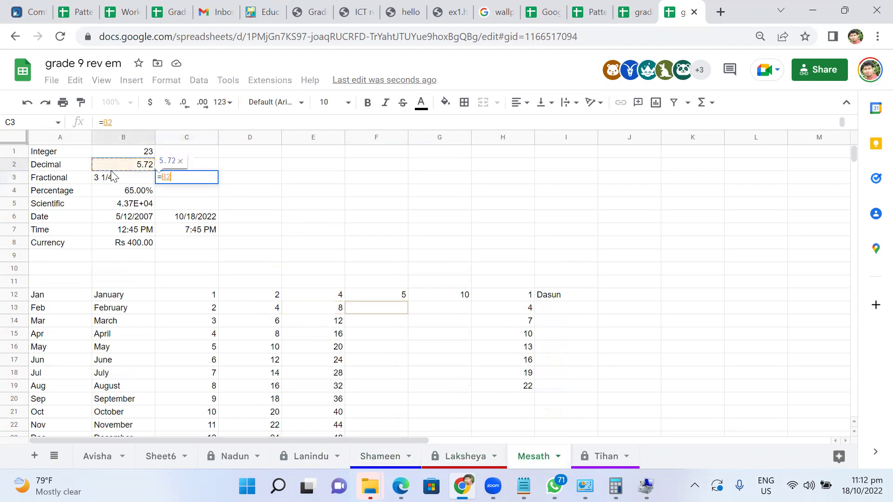
left_click(122, 181)
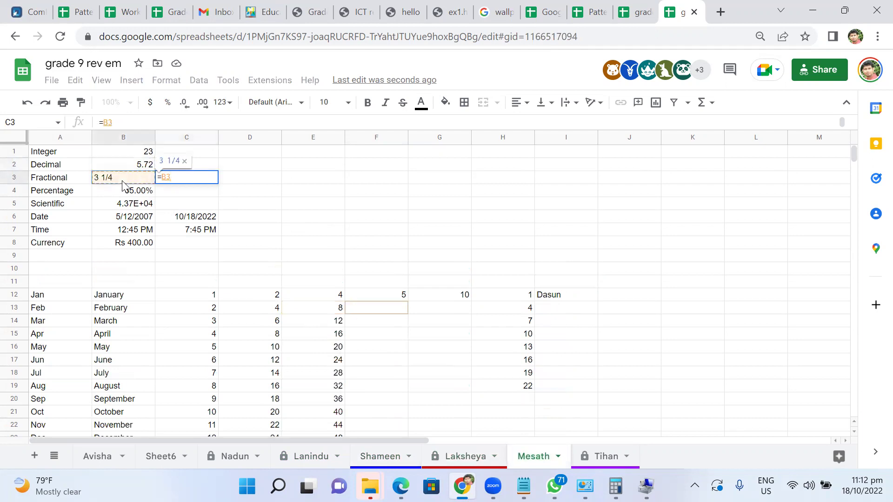
key("Return")
On the purple-coloured student's sheet, enter =B3*4 in C3 to test the fraction value, without accepting any autofill suggestion.
left_click(620, 455)
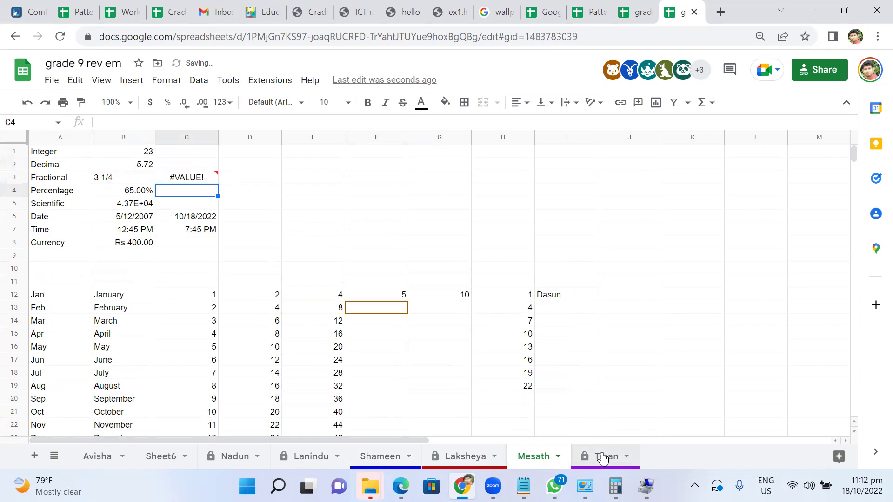
left_click(199, 179)
type("=")
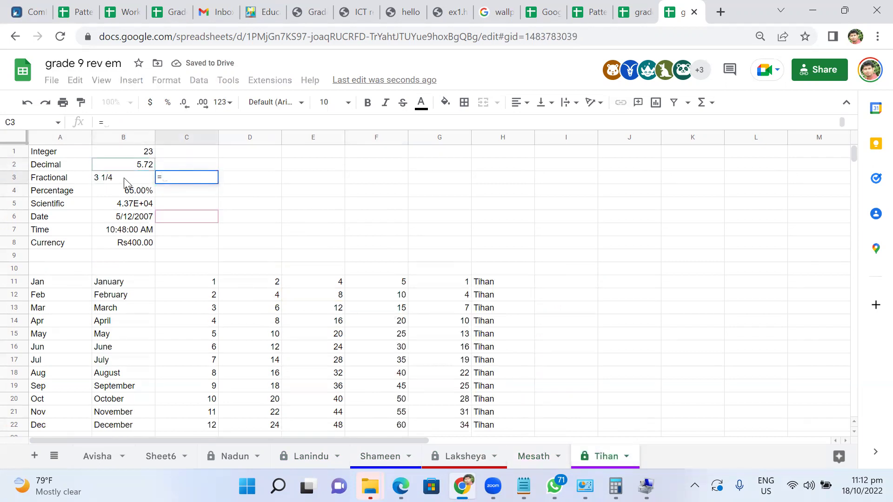
left_click(124, 178)
type("*4")
key("Return")
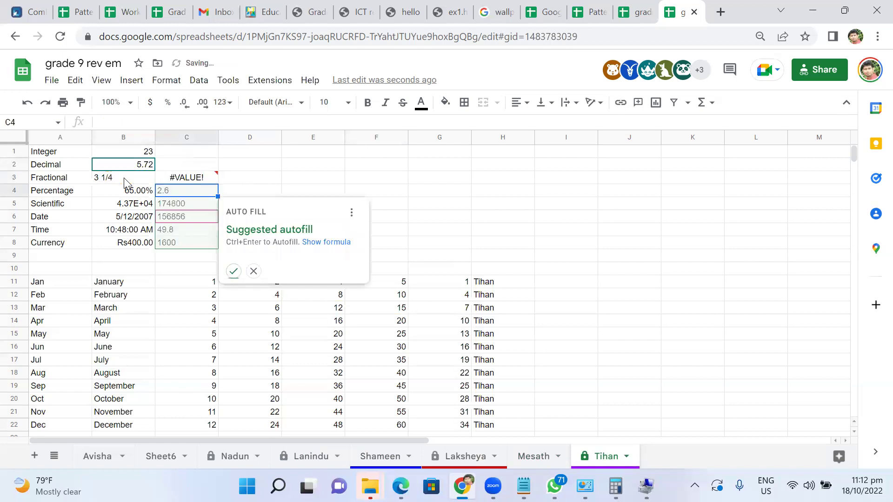
left_click(385, 181)
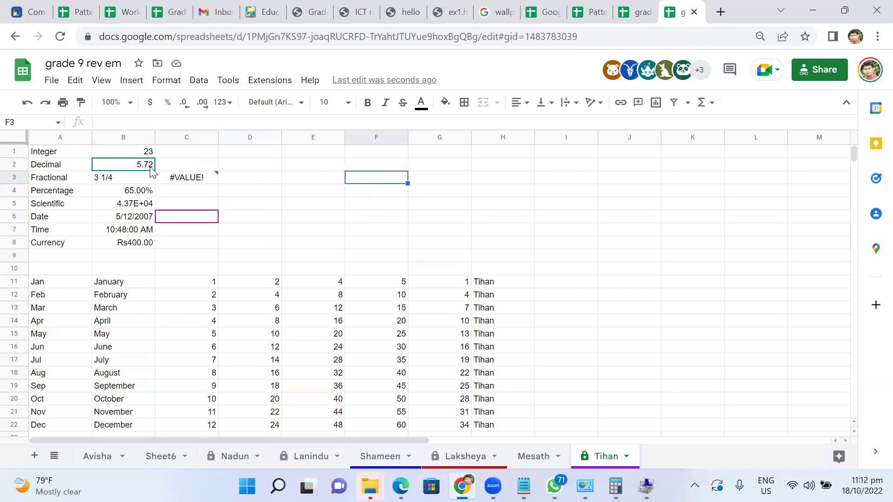
Return to the student's sheet that follows Sheet6, check the entries in B1 to B3, and enter 3.25 in E3.
mouse_move(178, 186)
left_click(229, 458)
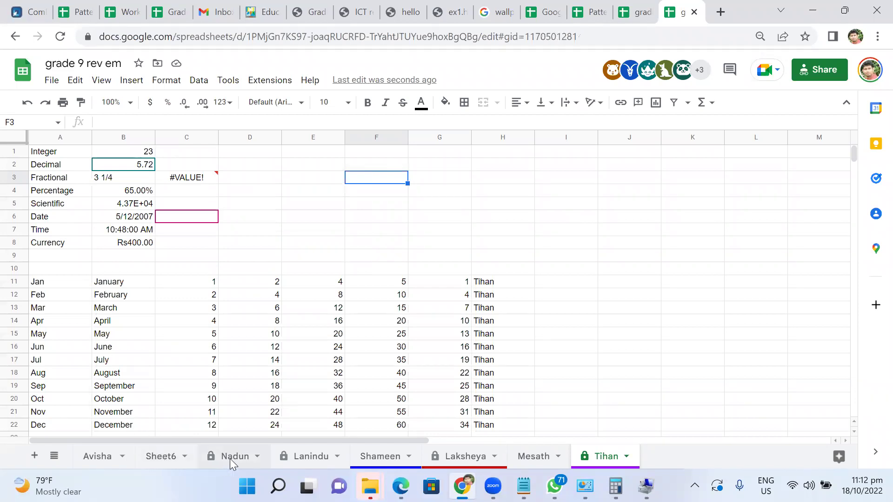
left_click_drag(124, 153, 123, 158)
key("Down")
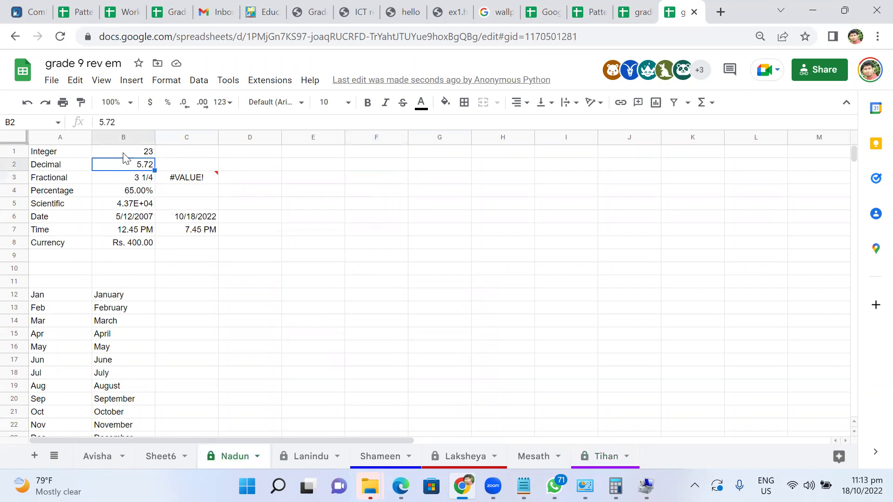
key("Down")
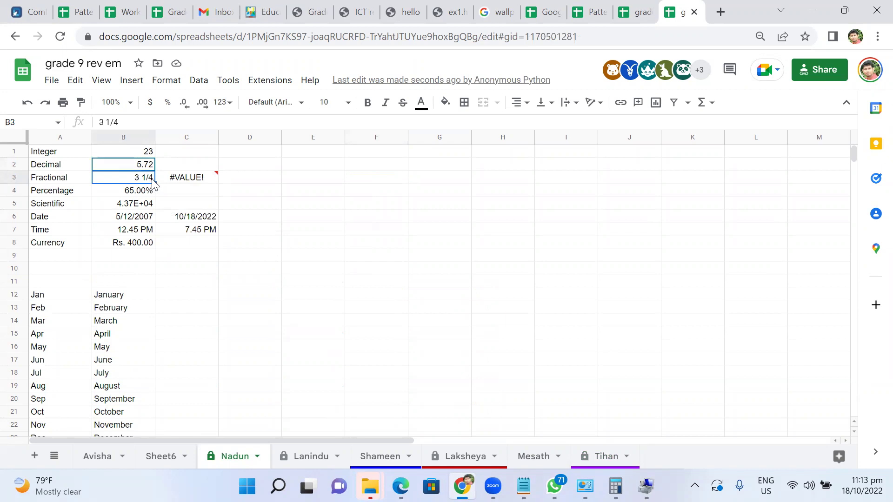
left_click(300, 181)
type("3.25")
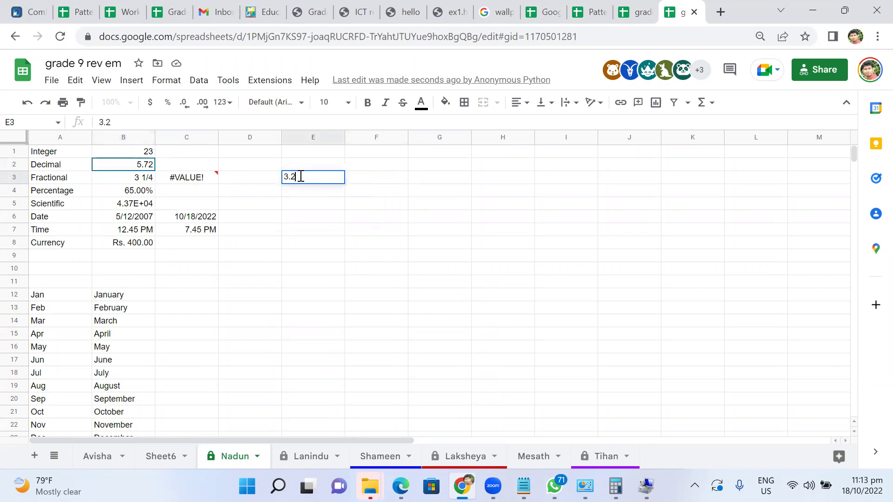
key("Return")
Apply the custom number format # ??/?? to E3 so the decimal displays as a fraction.
left_click(334, 180)
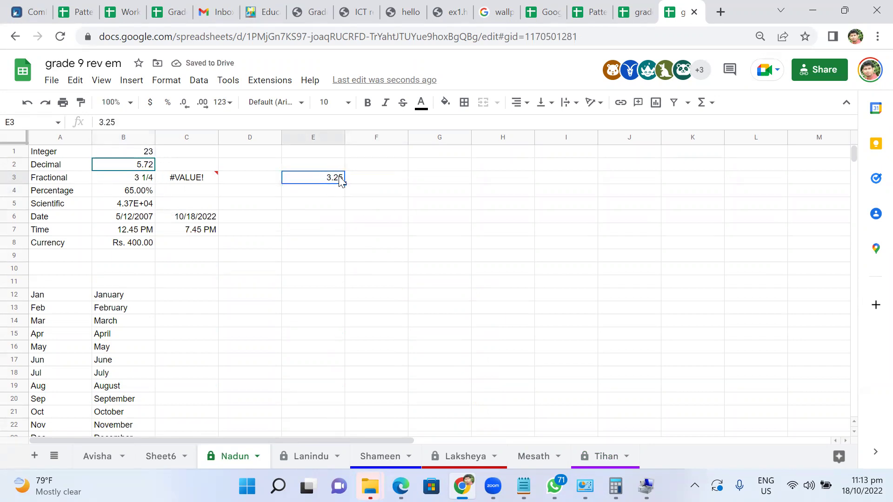
left_click(166, 80)
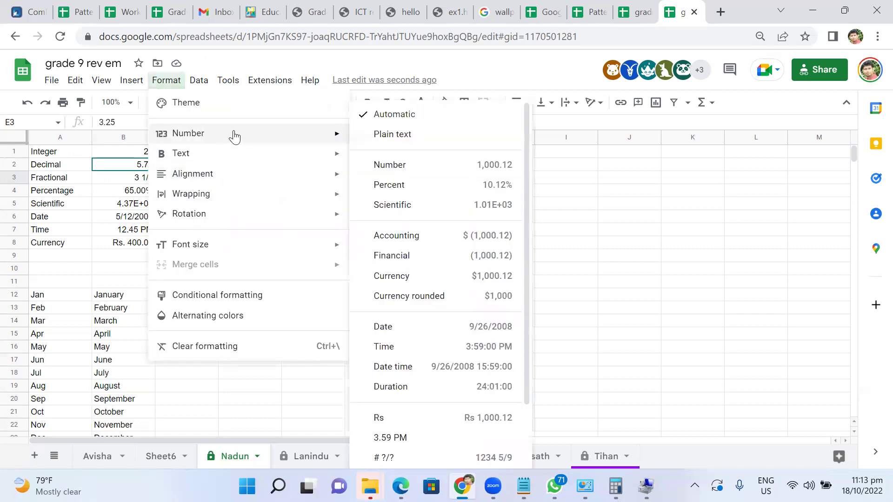
mouse_move(281, 139)
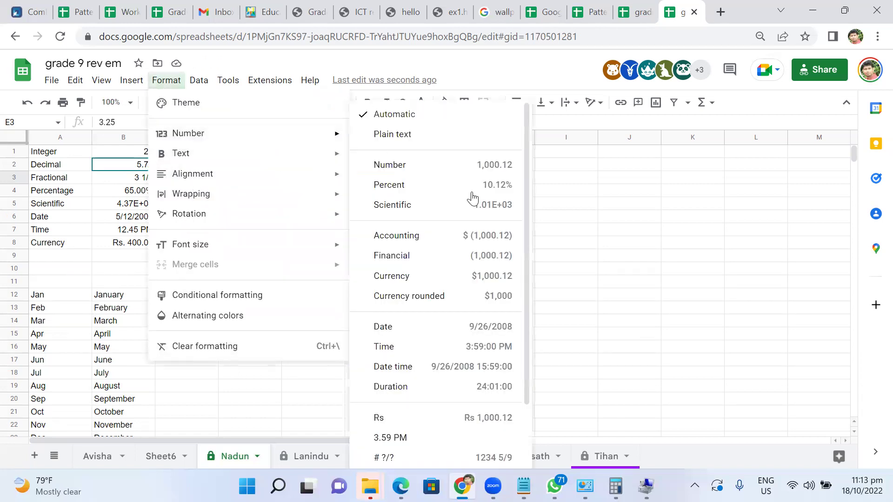
scroll(493, 384, "down", 2)
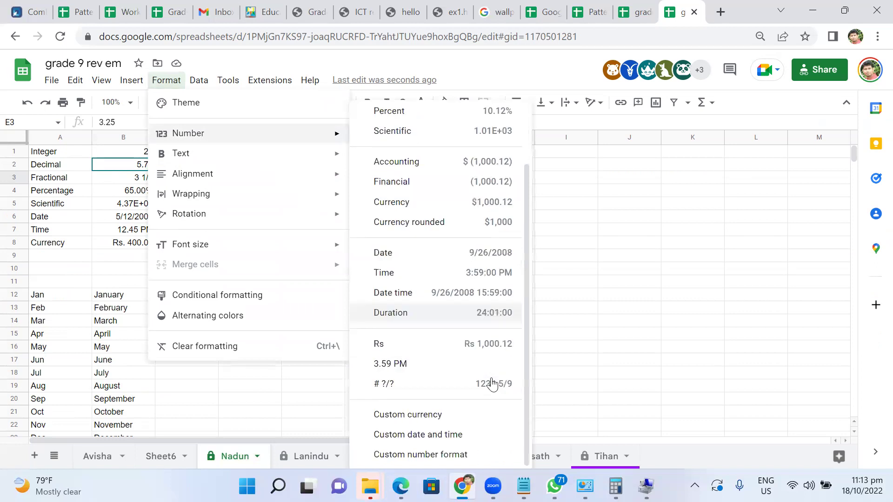
left_click(440, 456)
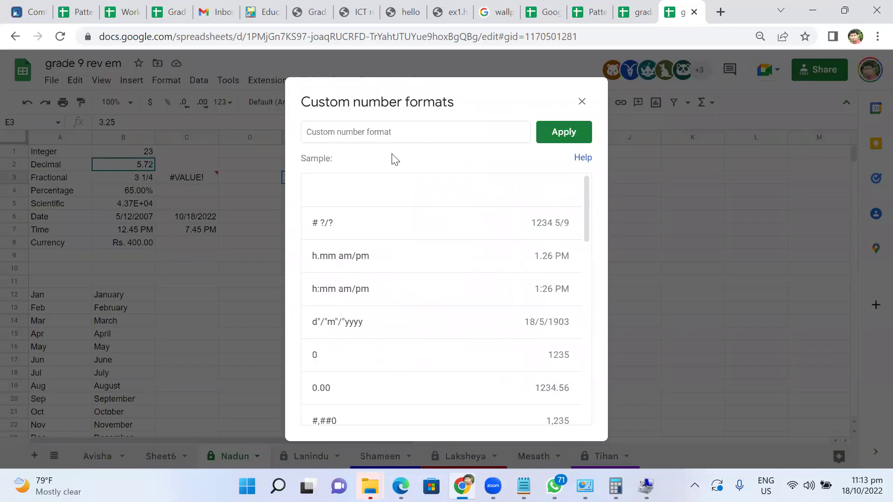
scroll(472, 293, "down", 2)
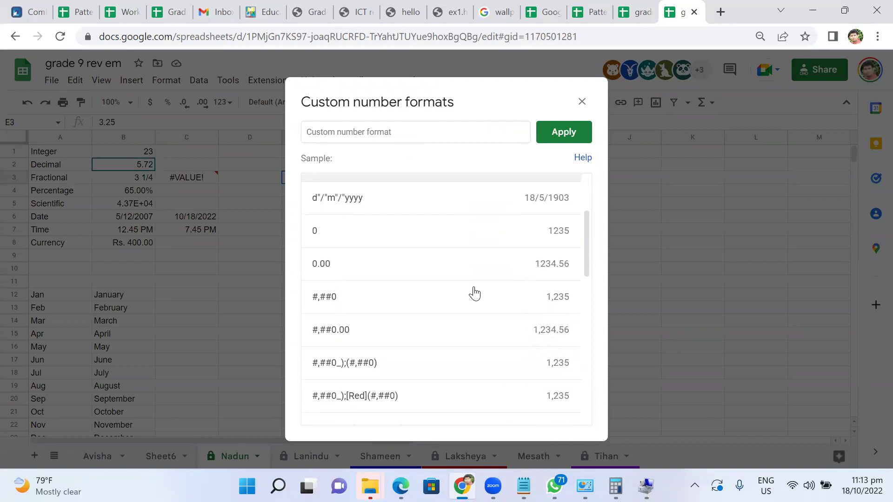
scroll(474, 293, "down", 5)
scroll(474, 293, "down", 5)
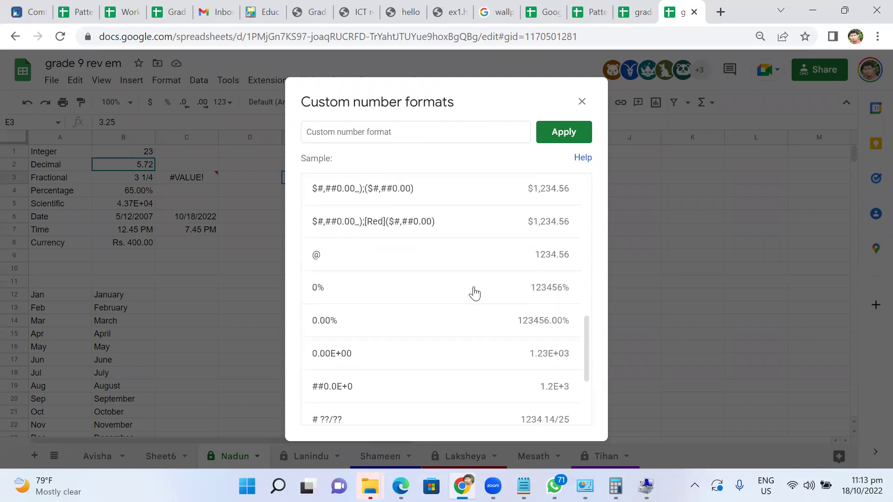
scroll(475, 293, "down", 3)
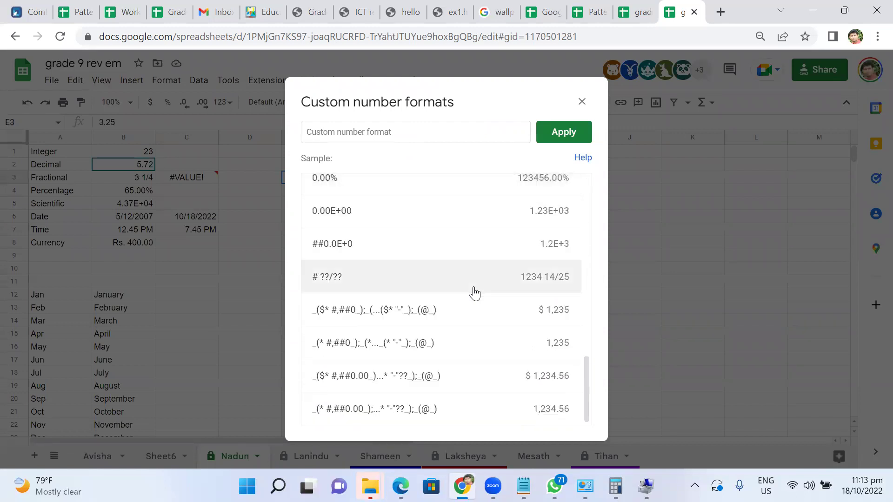
left_click(500, 284)
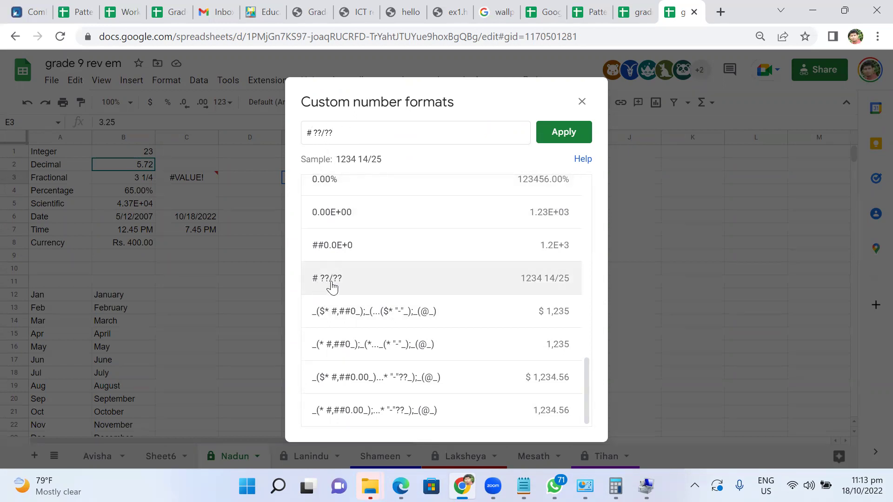
left_click(579, 133)
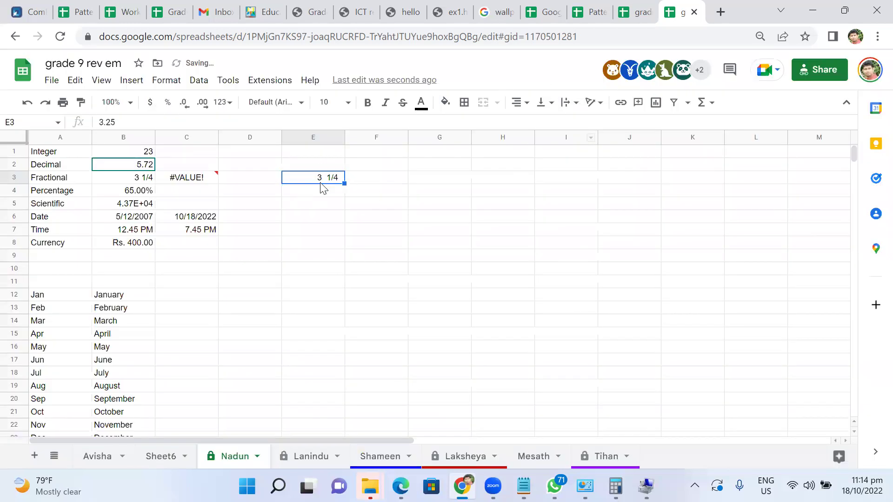
Enter =E3*4 in F3 to test whether the formatted fraction in E3 works in a calculation.
left_click(361, 181)
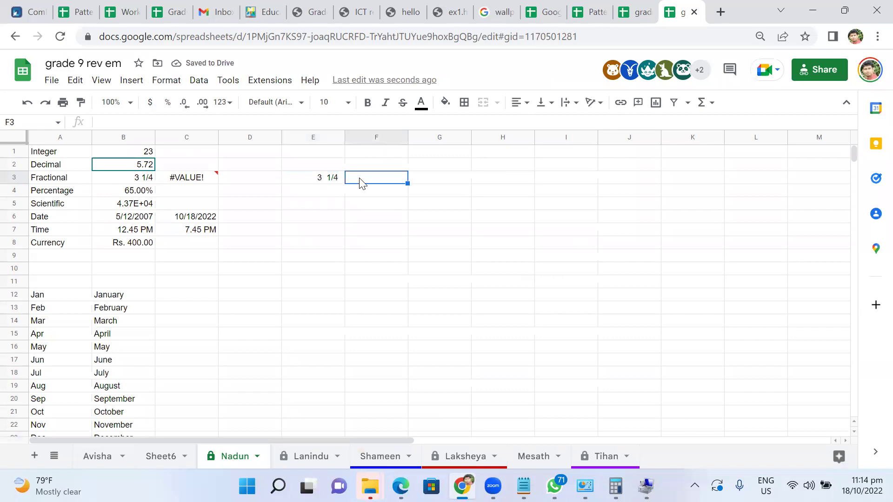
type("=")
left_click(332, 179)
type("*4")
key("Return")
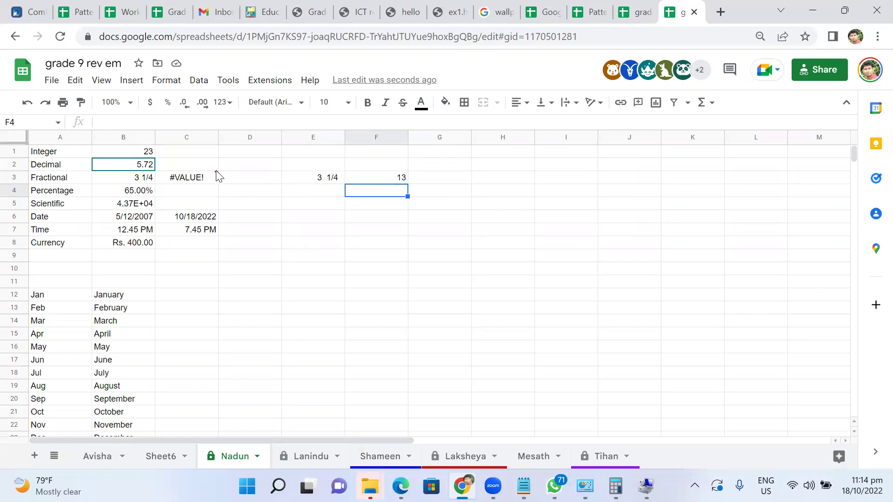
Enter =B7-C7 in D7 to test whether the two time entries can be subtracted, and select the result cell.
left_click(134, 231)
left_click(184, 221)
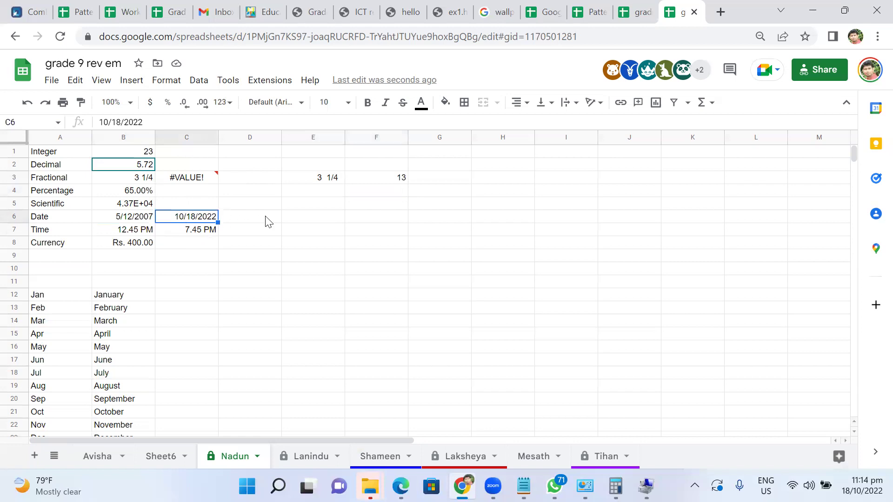
left_click(260, 233)
type("=")
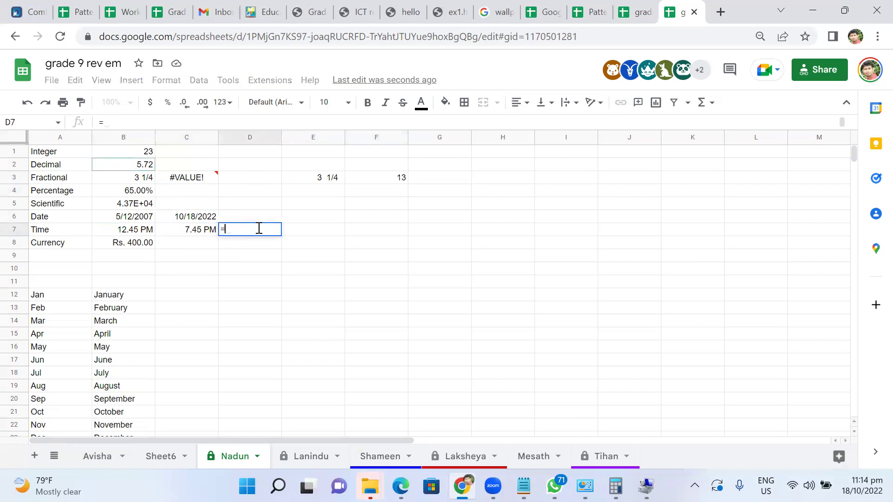
left_click(135, 230)
type("-")
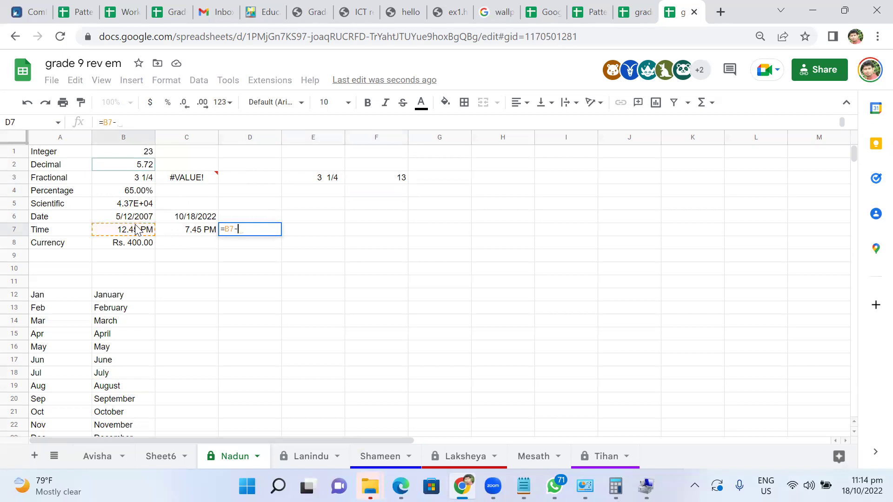
left_click(186, 231)
key("Return")
left_click(268, 222)
left_click(269, 232)
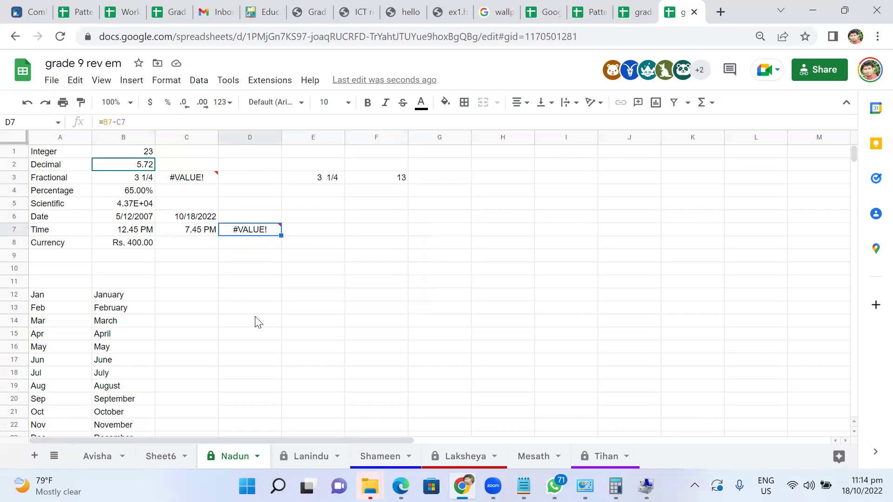
On the fourth sheet, copy the time from B7 into C7 and change the copy to 12.36 PM.
left_click(305, 456)
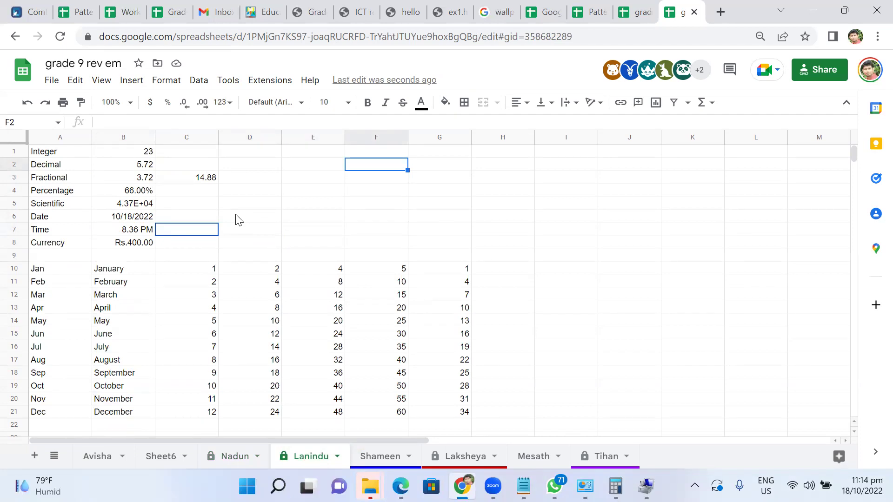
left_click(145, 233)
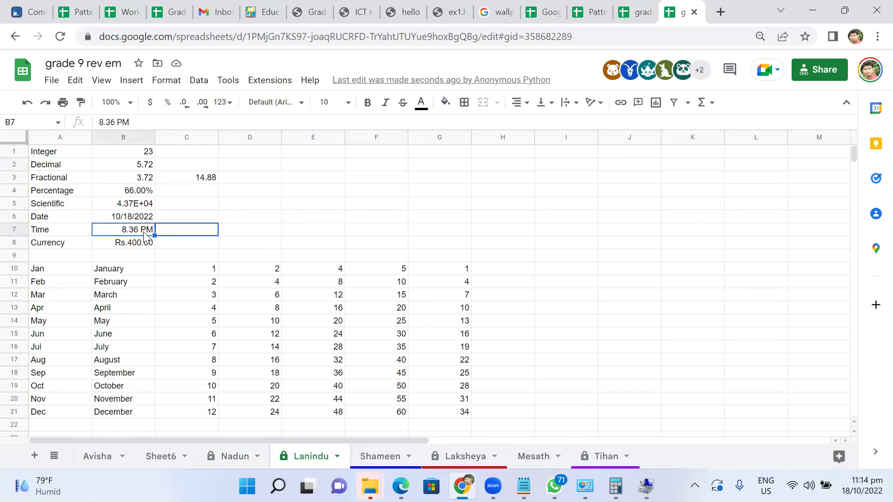
left_click(179, 238)
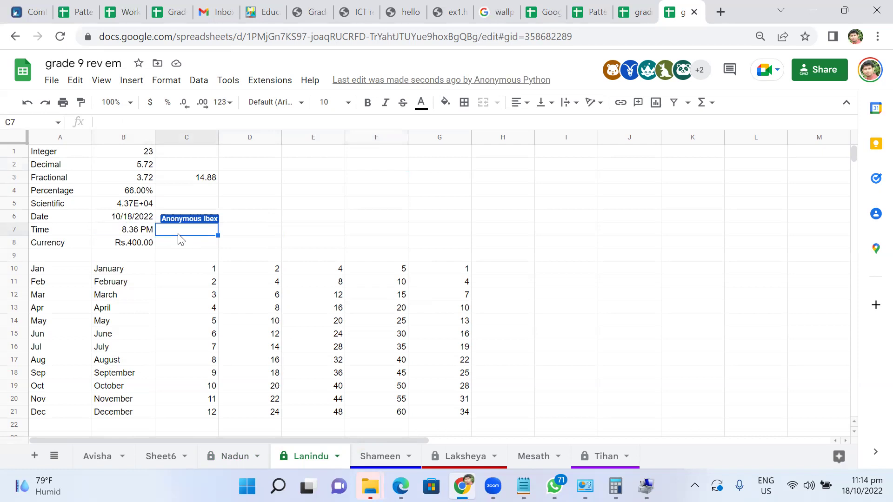
type("8.36 PM")
double_click(190, 230)
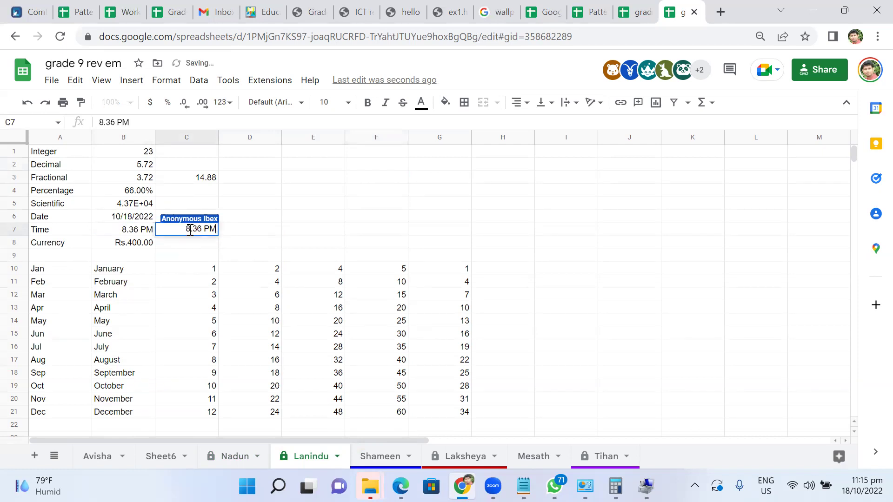
key("BackSpace")
type("12")
key("Return")
Enter =B7-C7 in D7 of the fourth sheet to test that student's time values.
left_click(250, 232)
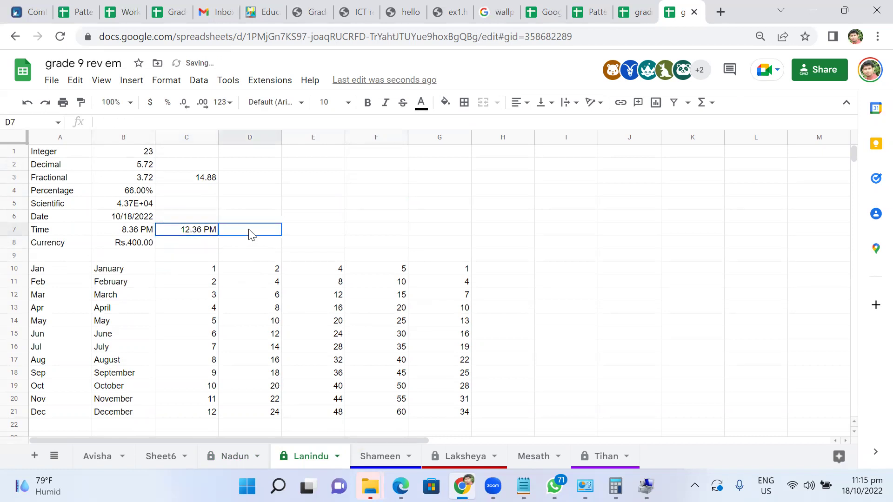
type("=")
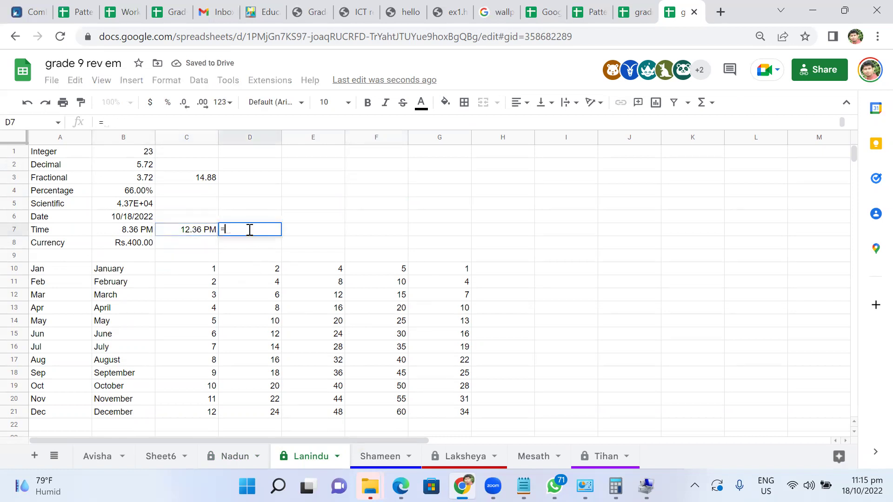
left_click(137, 234)
type("-")
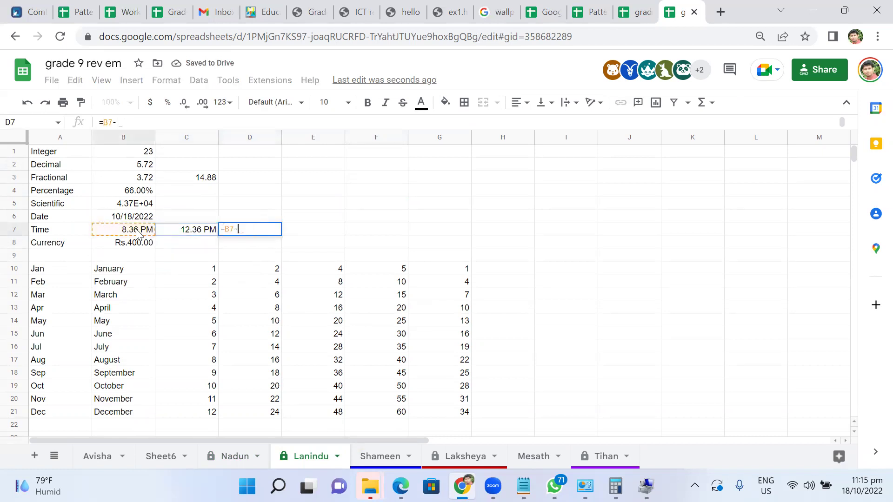
left_click(189, 231)
key("Return")
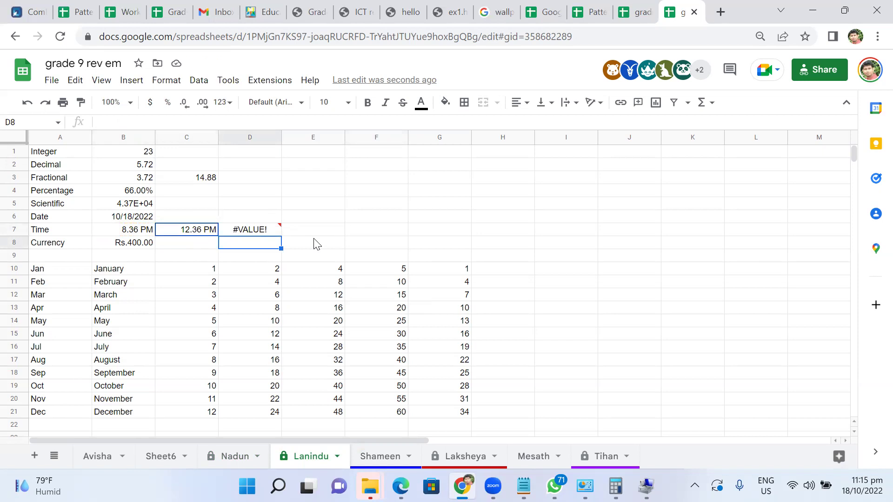
Apply the custom number format # ?/? to the fractional value in B3.
left_click(145, 181)
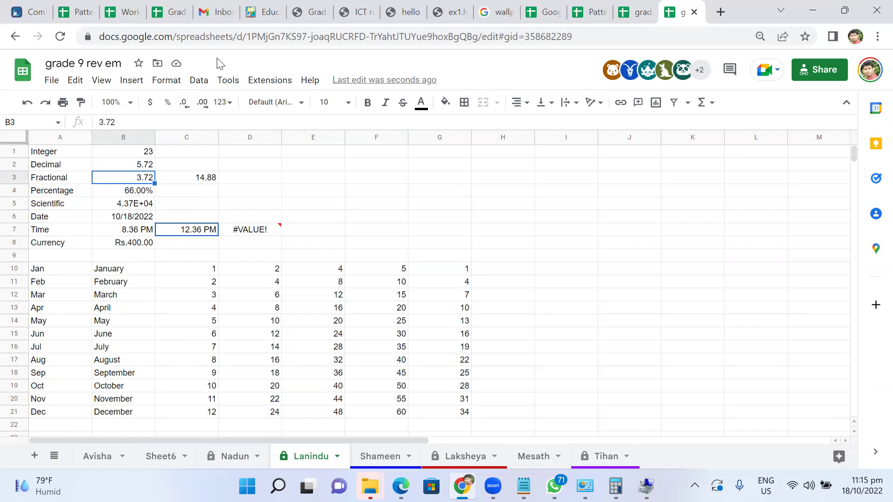
left_click(201, 83)
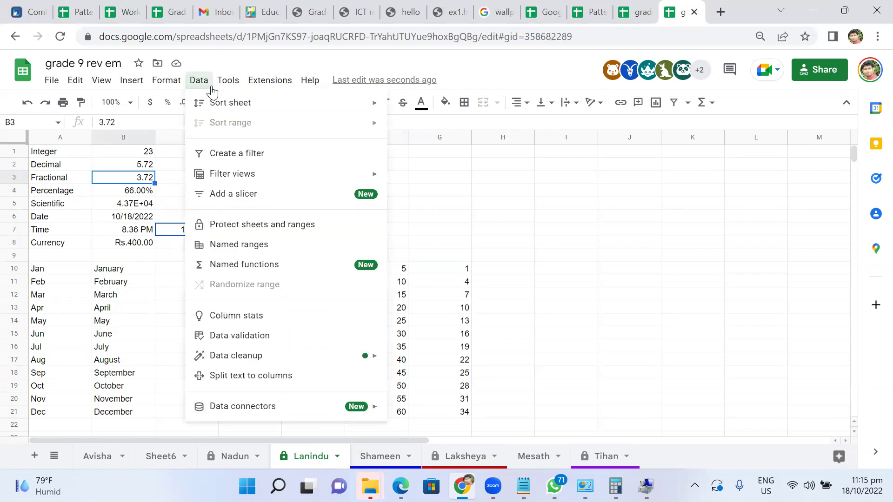
mouse_move(166, 82)
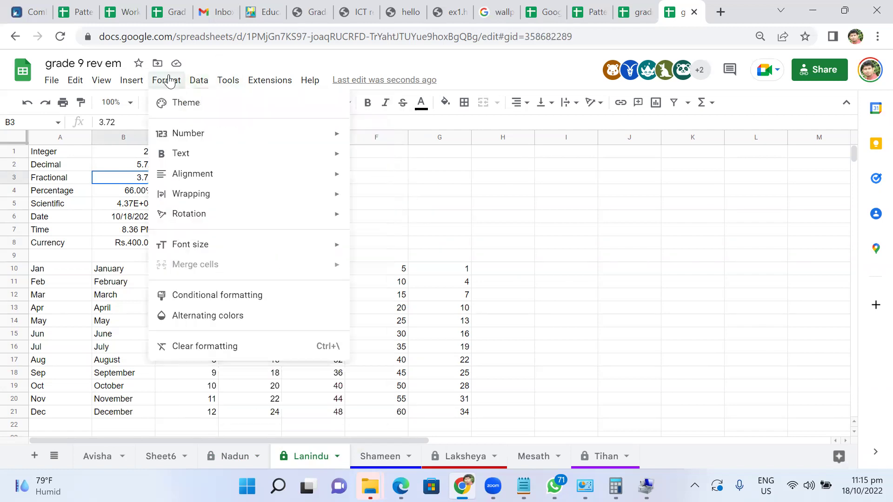
mouse_move(188, 131)
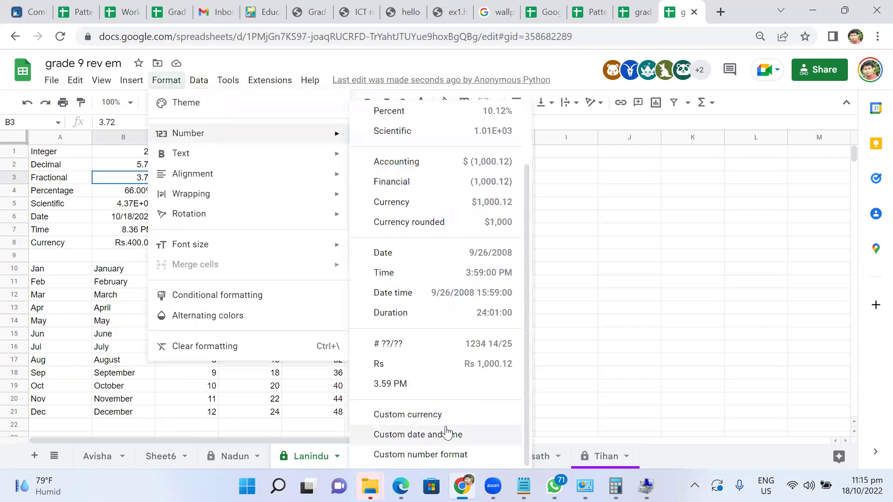
left_click(440, 455)
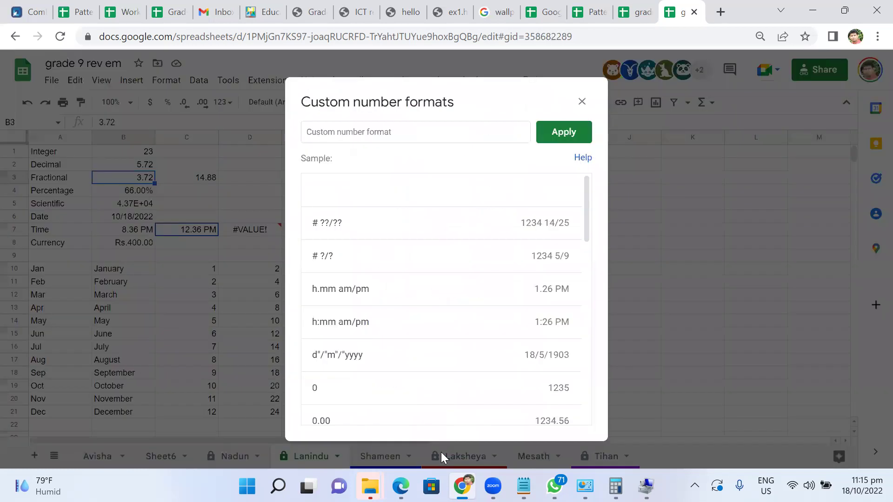
scroll(441, 292, "down", 8)
scroll(441, 292, "up", 8)
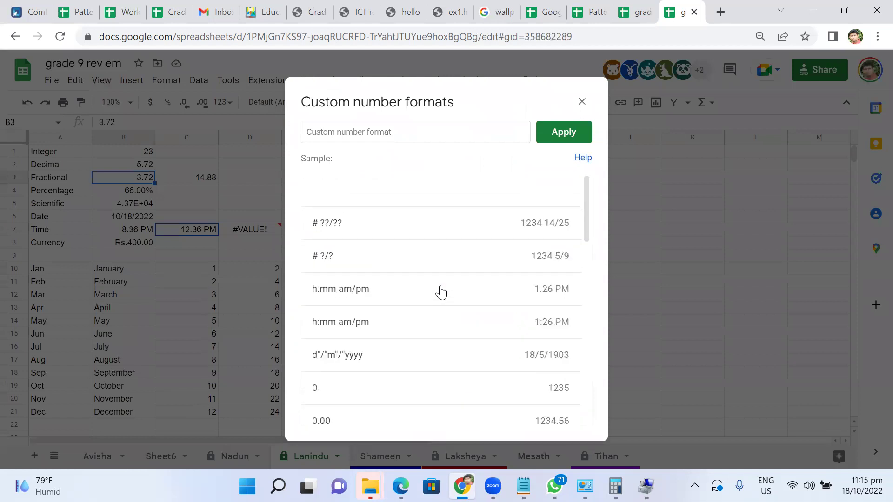
left_click(479, 270)
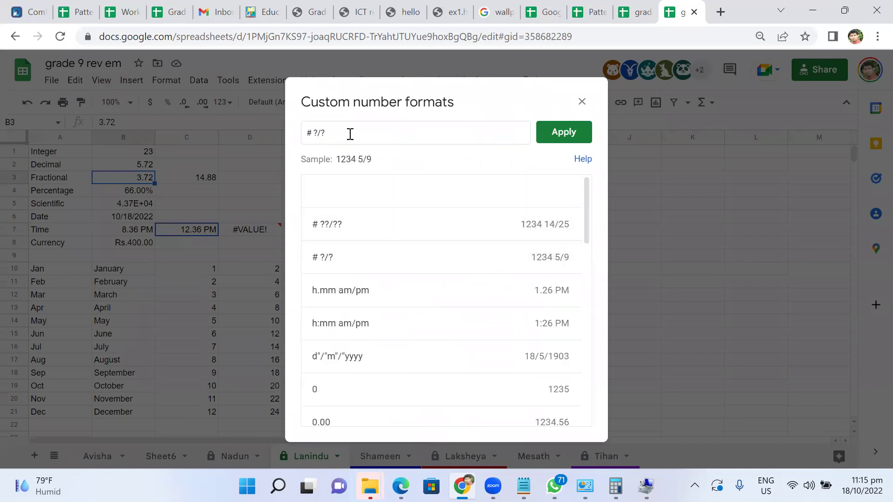
left_click(565, 132)
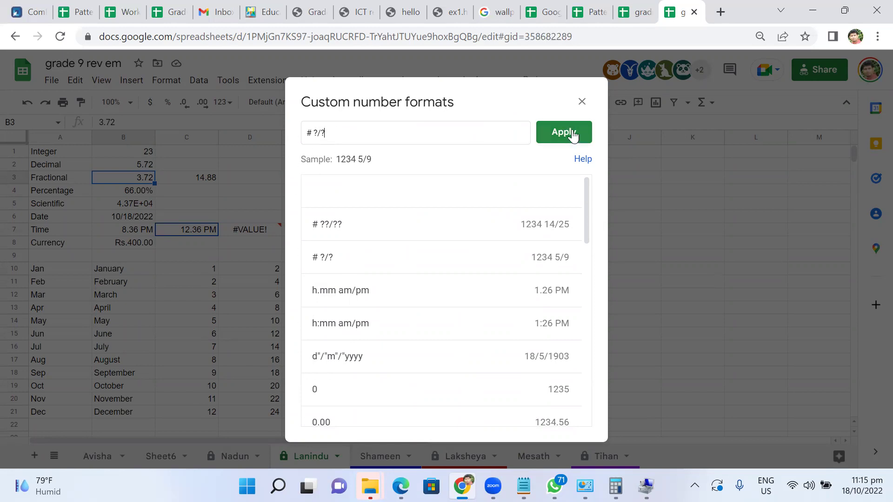
left_click(581, 132)
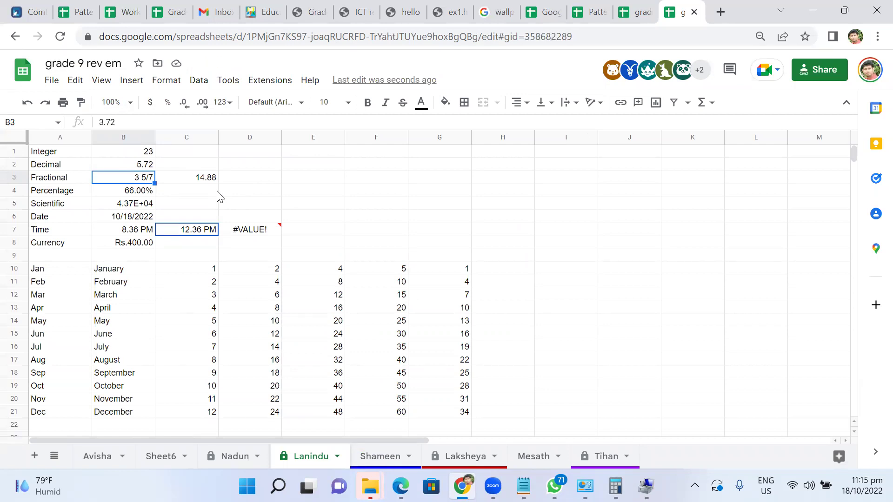
Inspect the stored contents of the date in B6 and the time entries in B7 and C7.
left_click(138, 223)
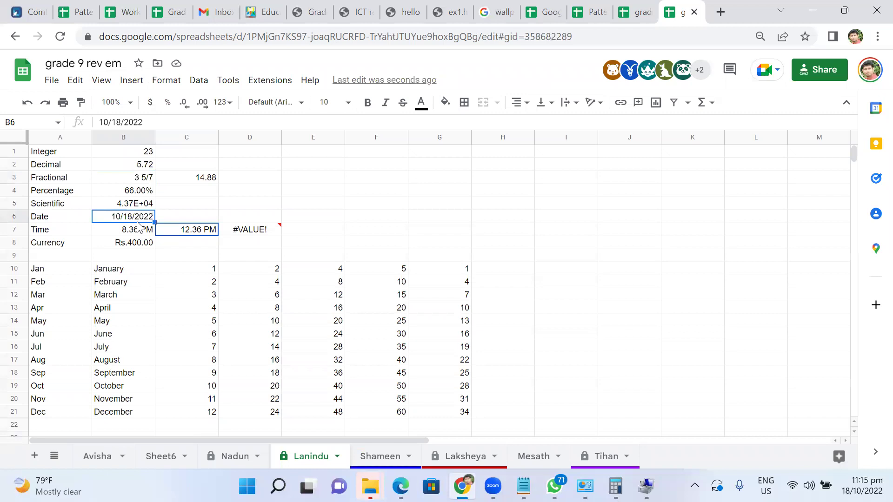
left_click(138, 231)
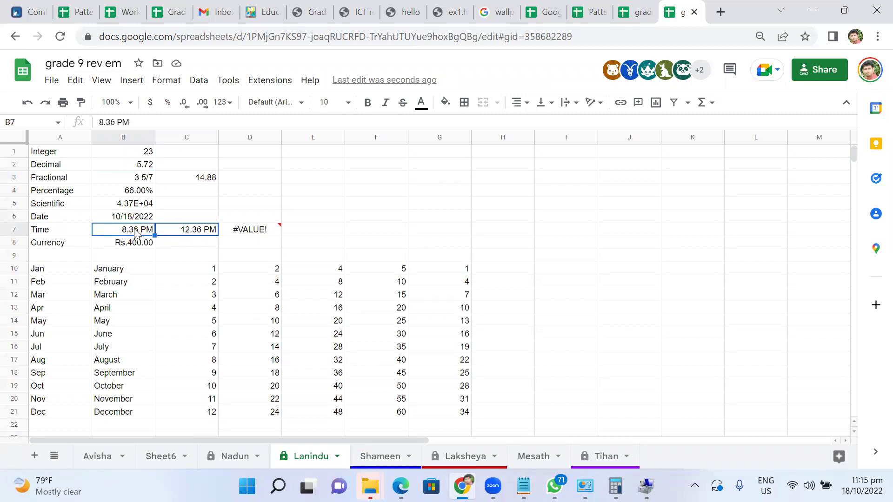
left_click(195, 229)
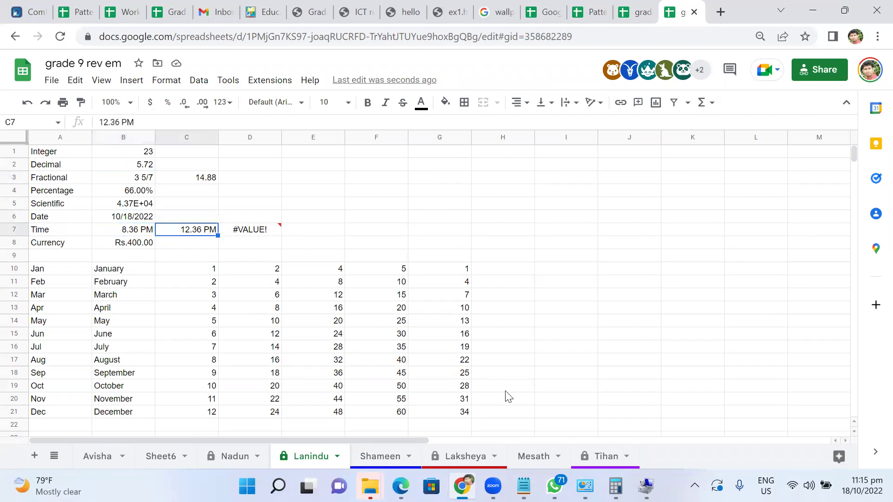
On the sixth sheet, enter =B7-C7 in D7 to test whether the two time entries can be subtracted.
left_click(466, 457)
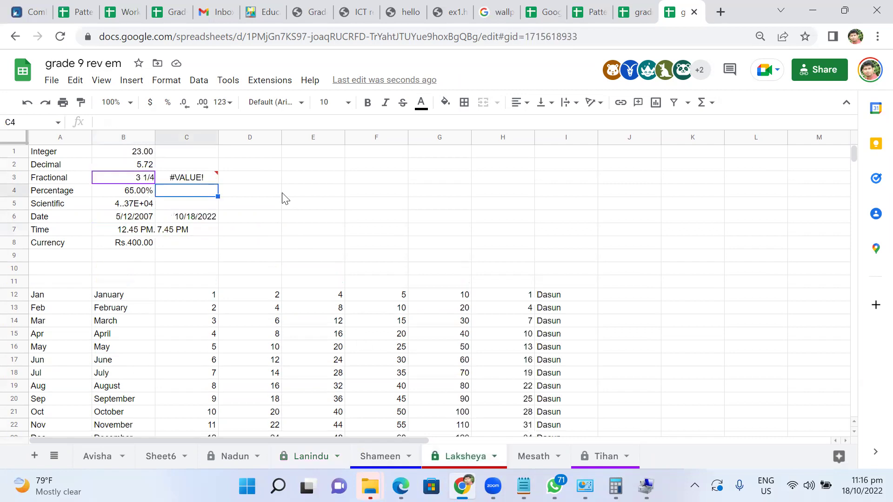
left_click(236, 238)
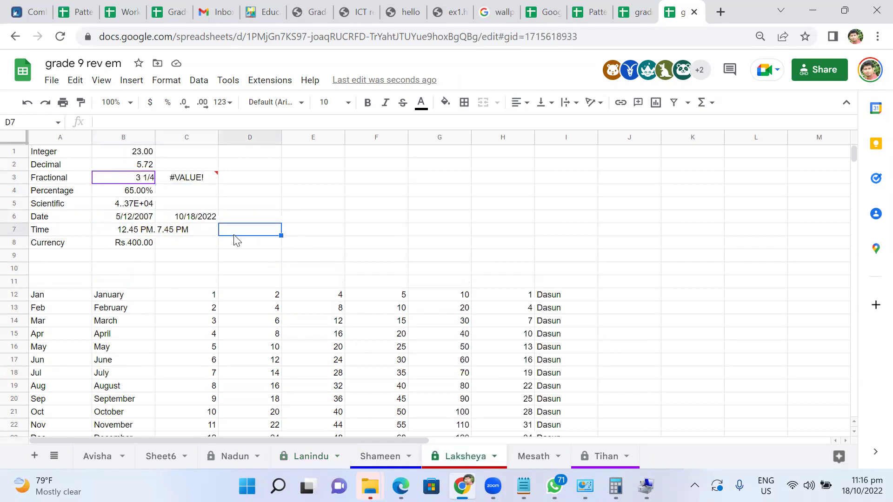
type("=")
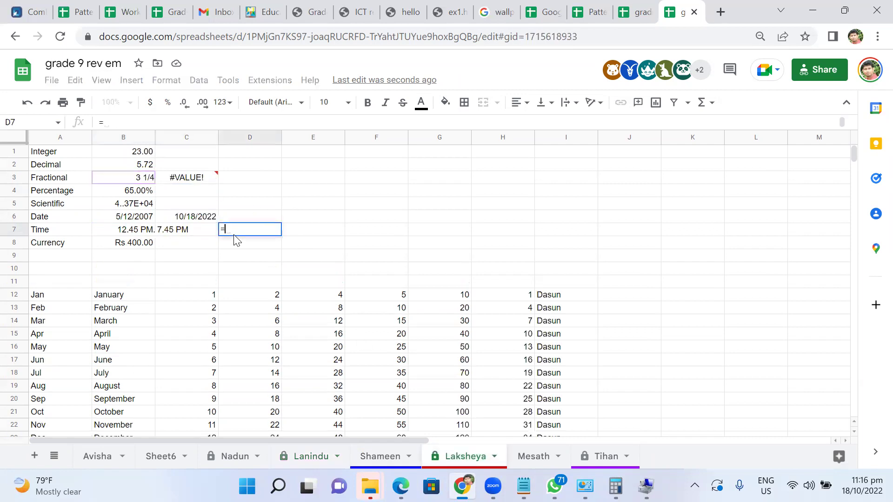
left_click(138, 229)
type("+")
left_click(173, 229)
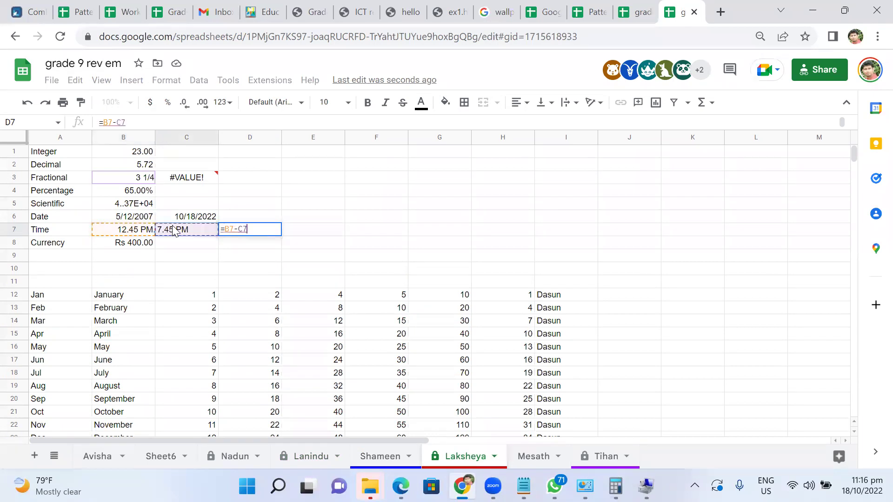
key("Return")
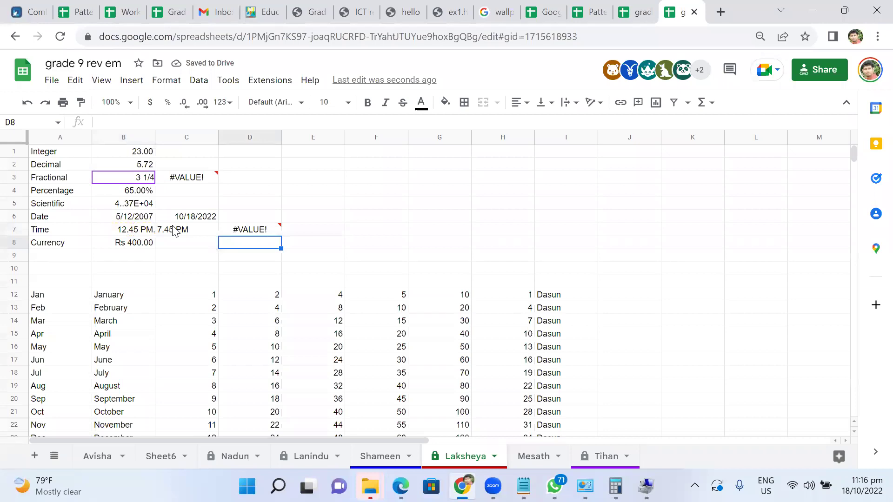
Test subtracting the two dates with =B6-C6 in D6, and clear the cell.
left_click(261, 219)
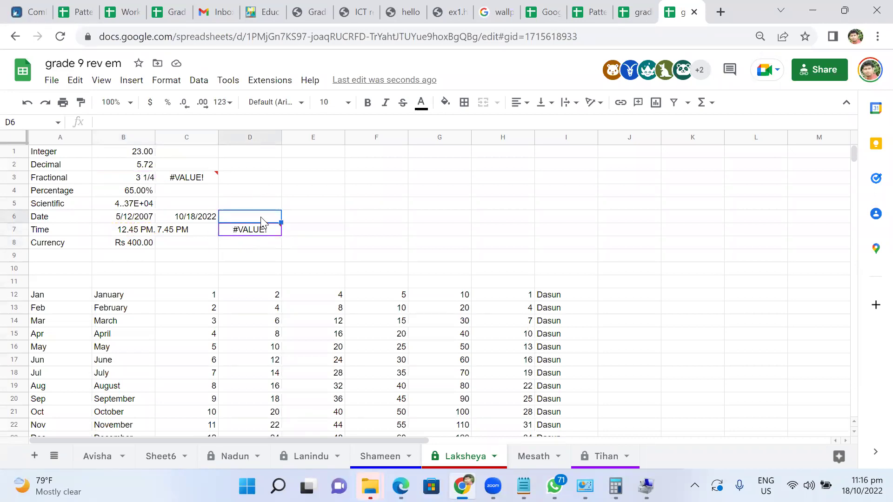
type("=")
left_click(140, 219)
type("-")
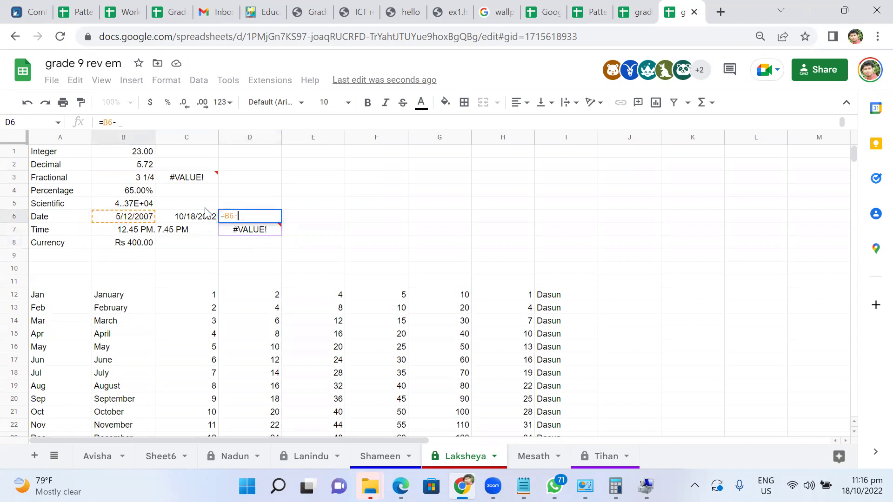
left_click(212, 218)
key("Return")
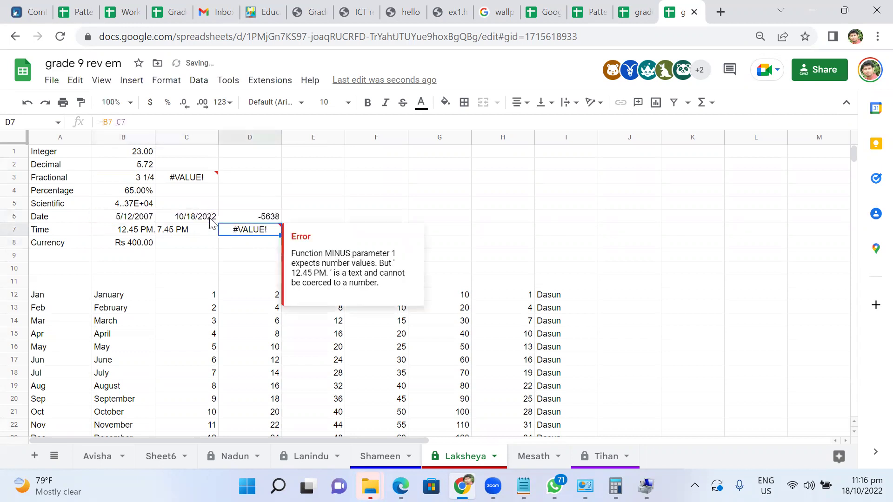
left_click(276, 212)
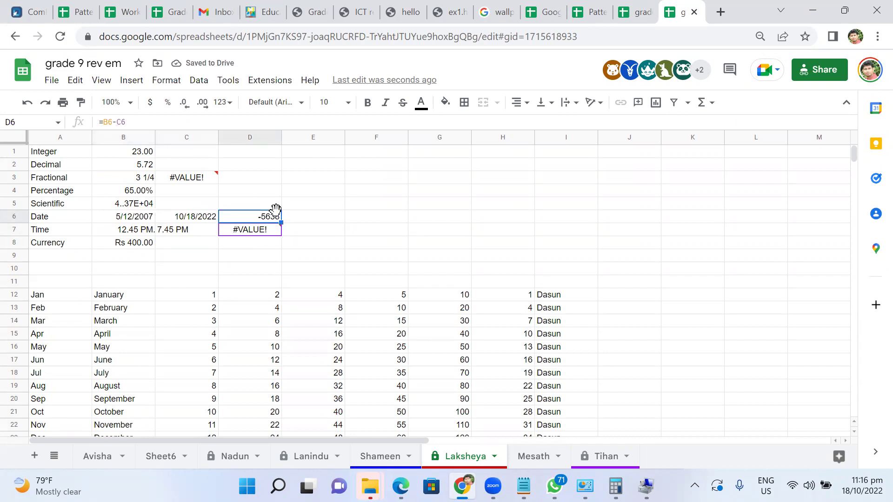
key("Delete")
Enter =B7*4 in C8 to test multiplying the time entry, and select the result cell.
left_click(185, 250)
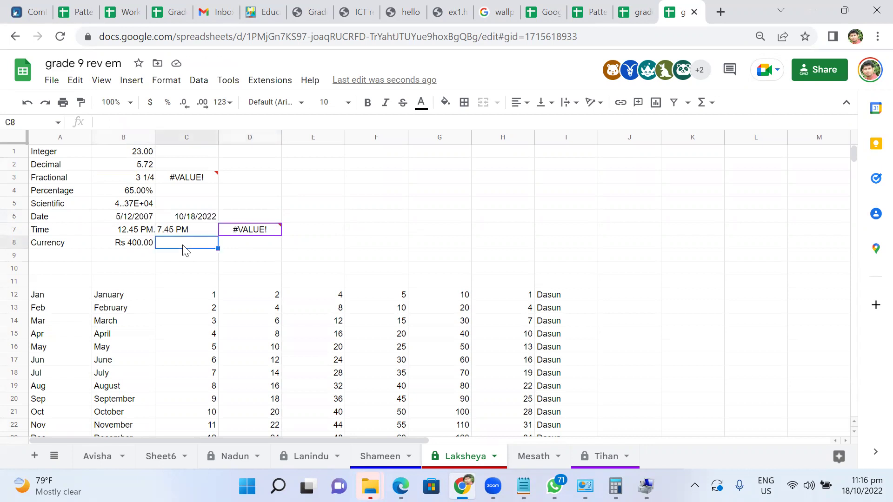
type("=")
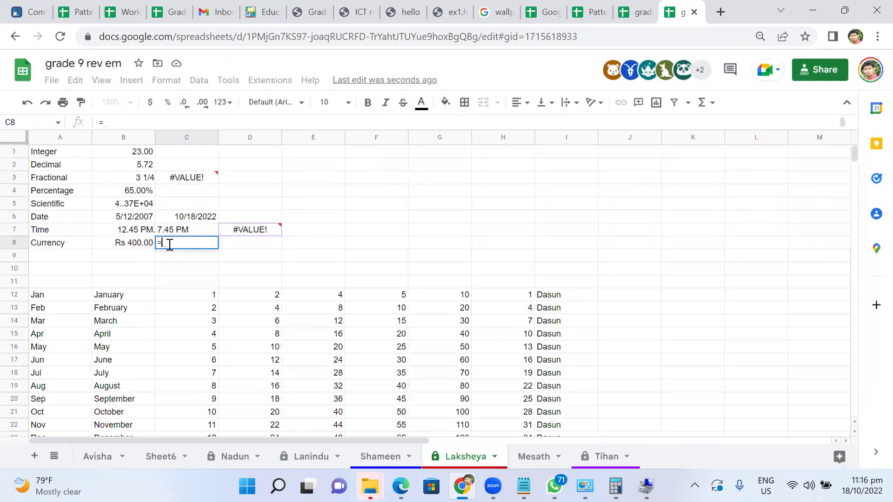
left_click(138, 236)
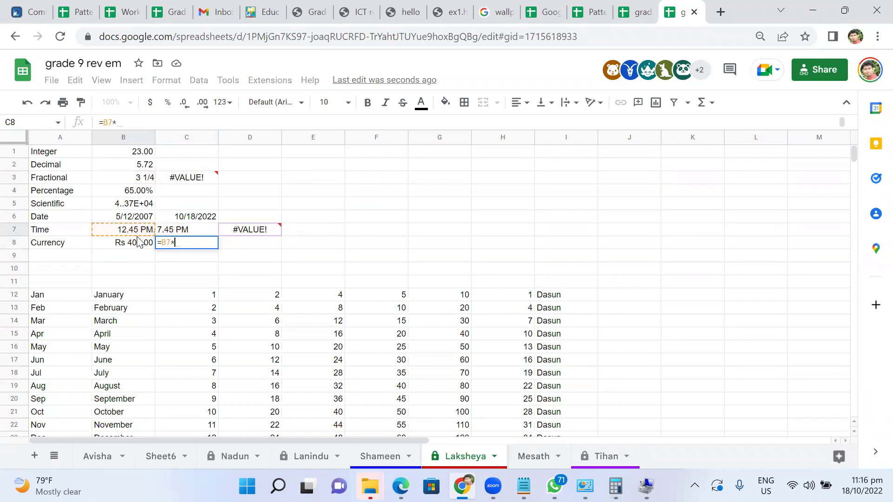
key("Return")
left_click(203, 246)
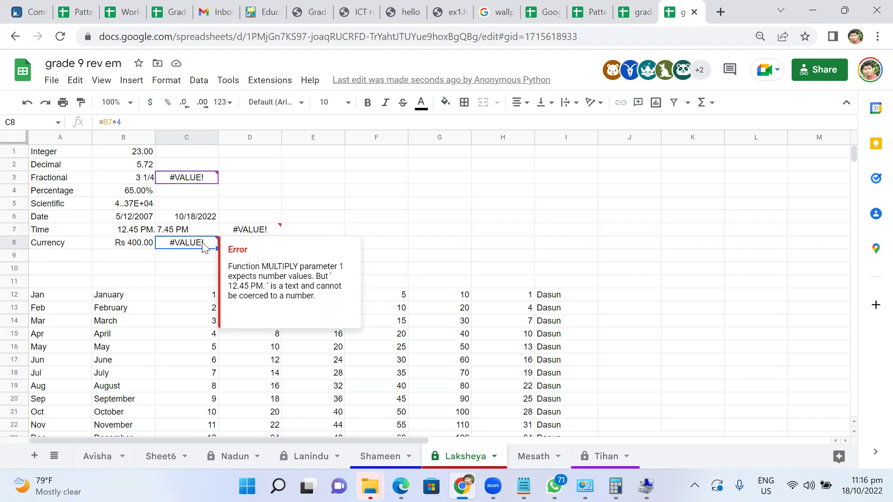
Remove the trailing period from the time in B7 so the entry reads 12.45 PM.
left_click(138, 231)
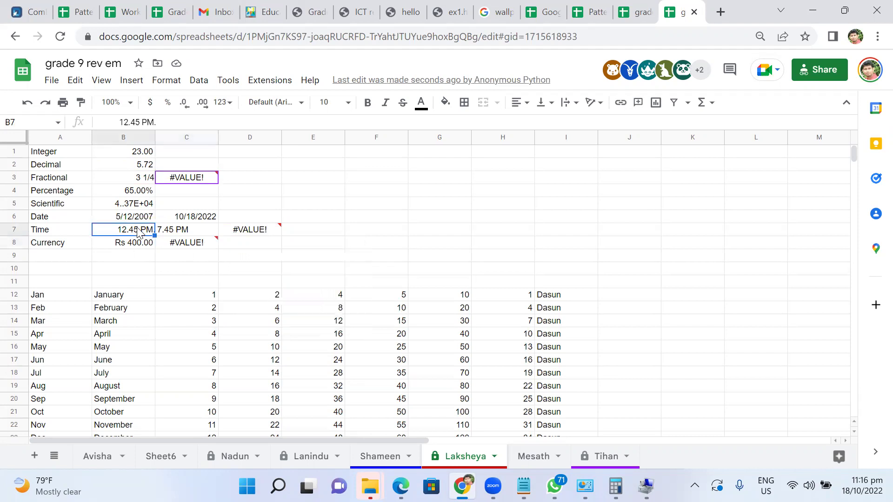
double_click(138, 231)
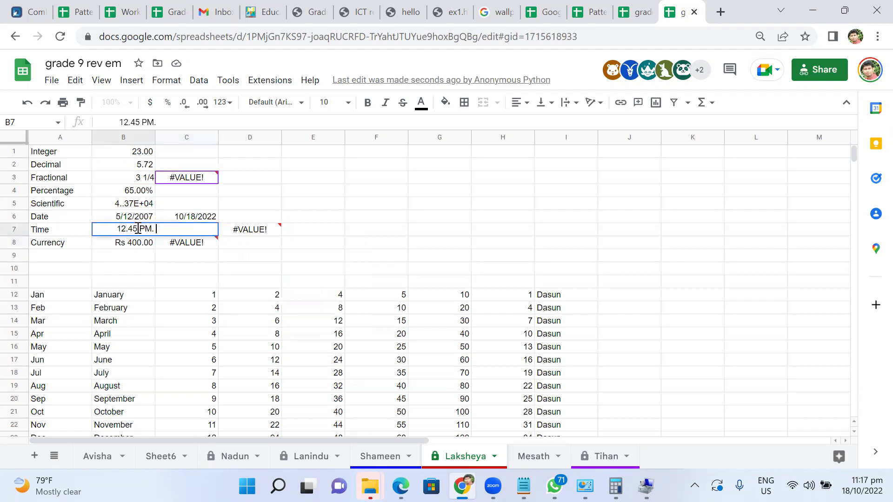
key("BackSpace")
key("Return")
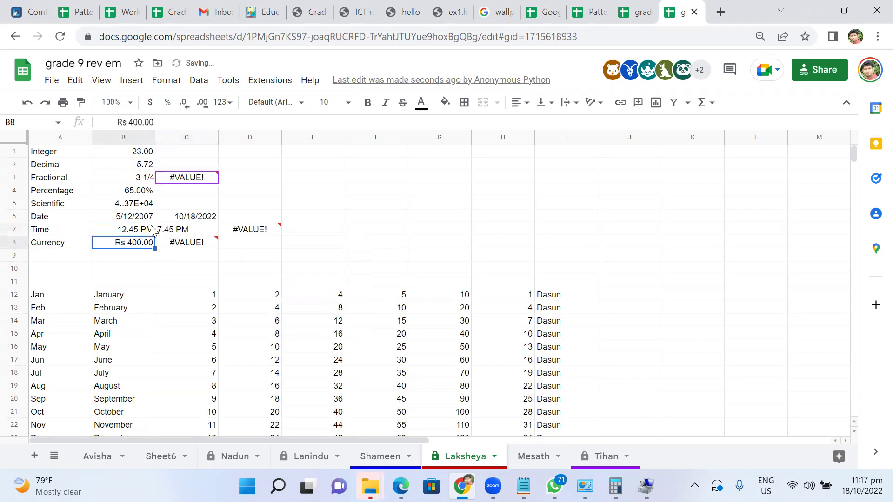
left_click(151, 231)
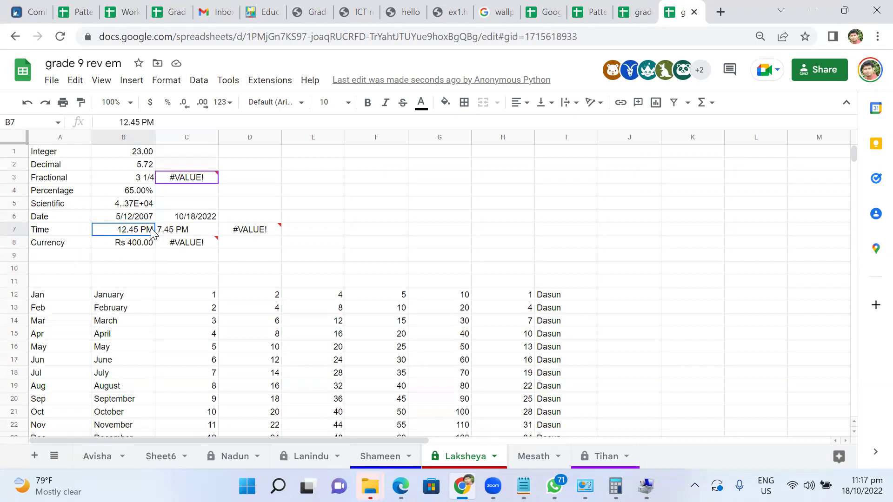
left_click(293, 244)
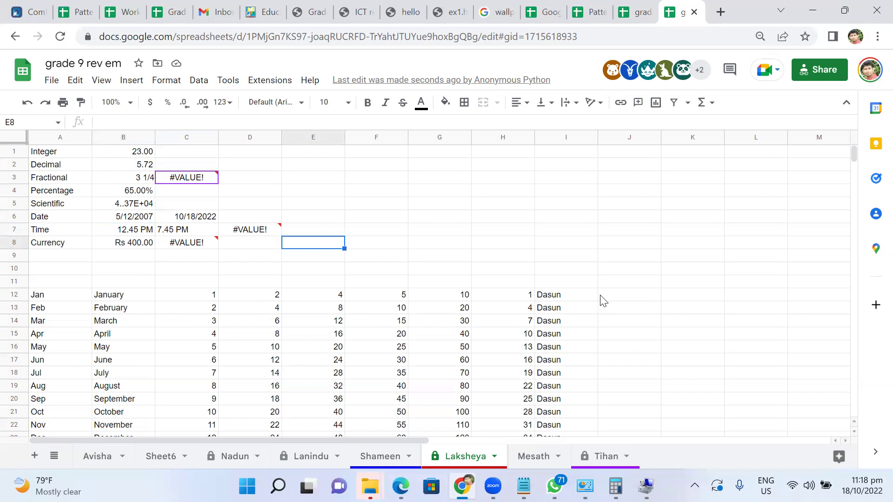
left_click(401, 485)
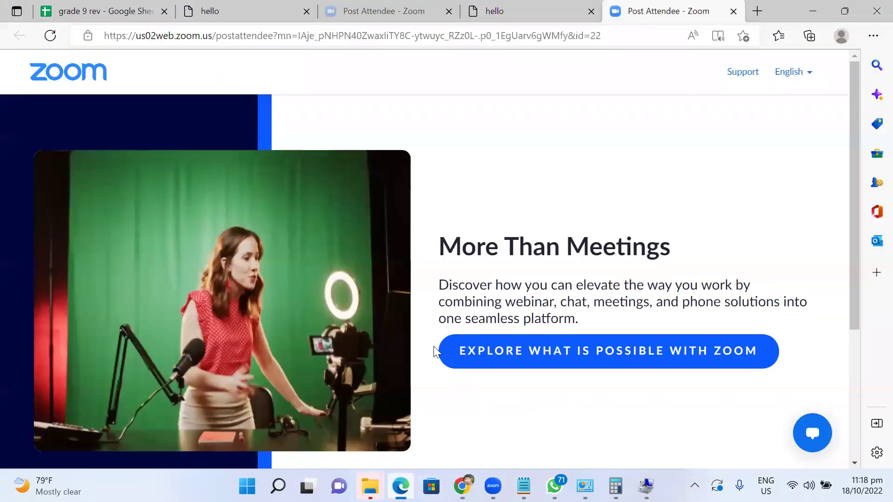
key("ctrl+shift+Tab")
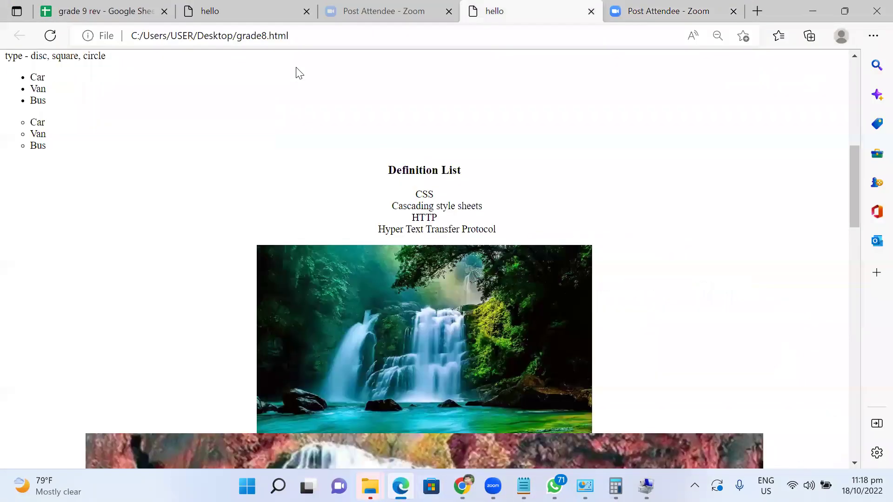
left_click(426, 31)
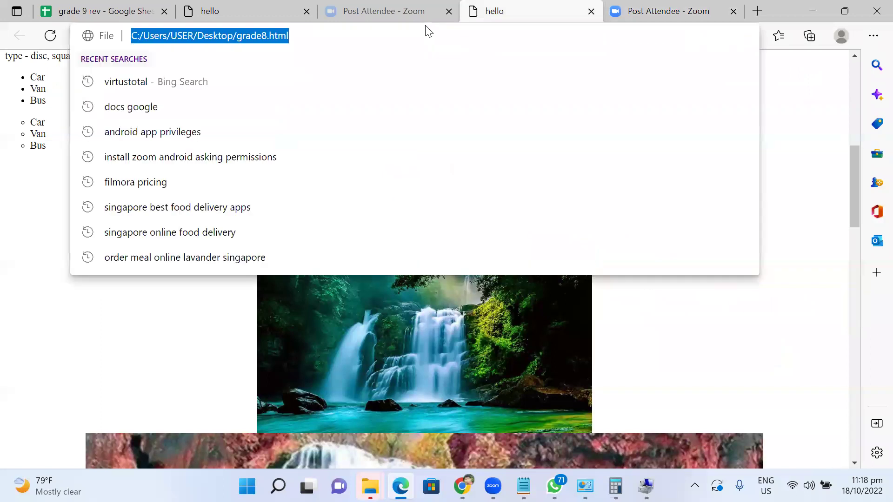
key("ctrl+Tab")
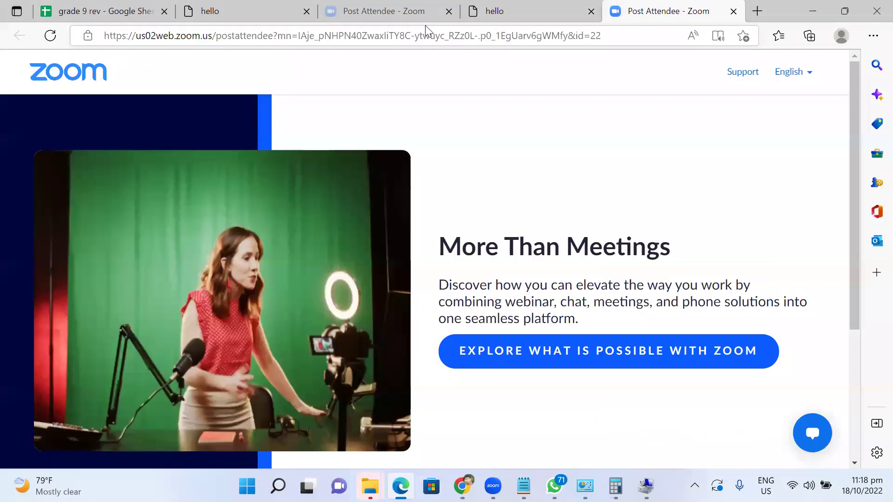
left_click(876, 10)
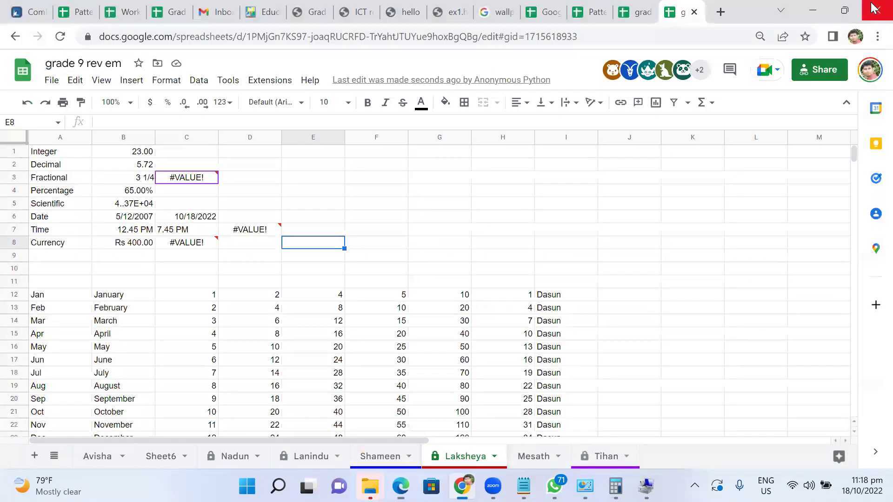
Enter the time 12:30 PM in F7 and reopen the cell to check how it is stored.
left_click(326, 230)
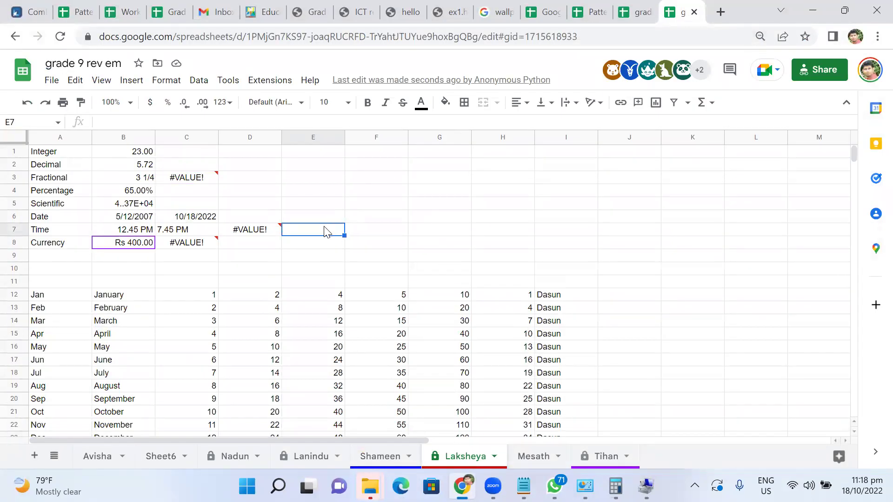
left_click(381, 223)
left_click(384, 233)
type("12:30 PM")
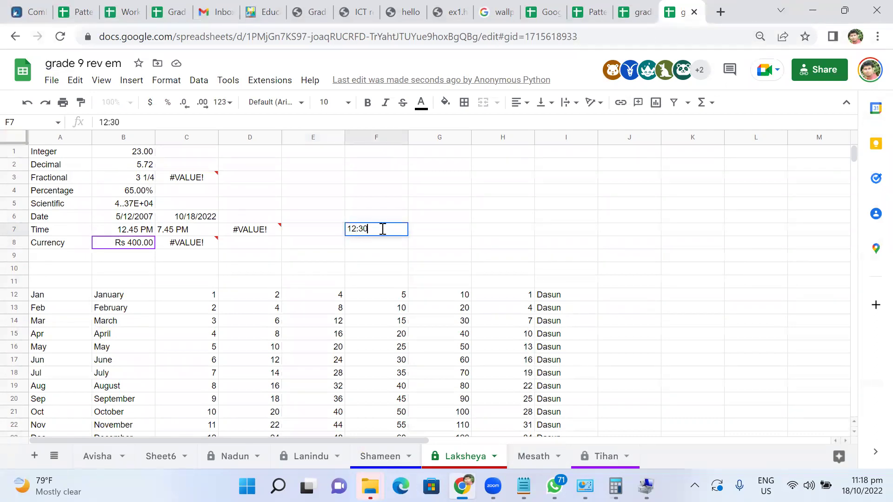
key("Return")
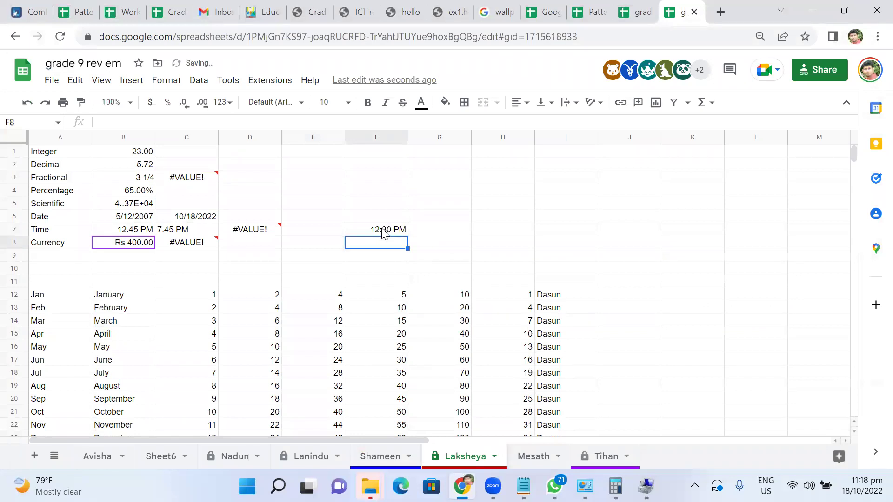
left_click(382, 233)
double_click(383, 229)
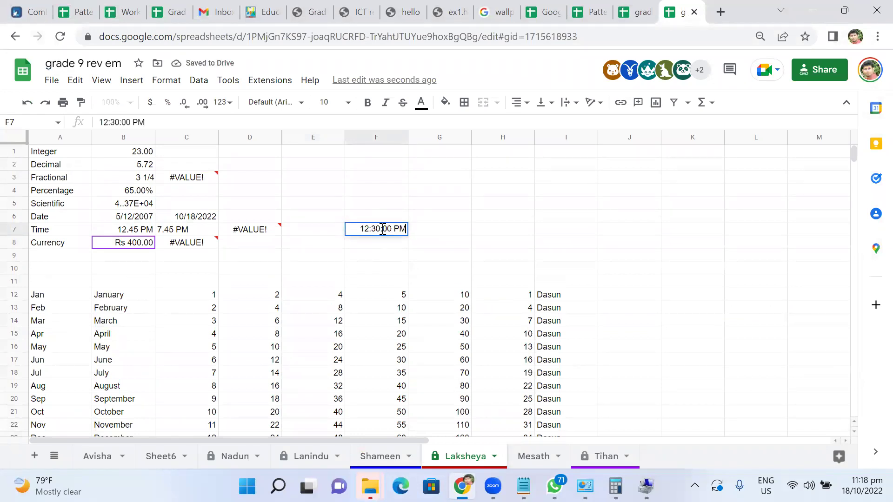
key("Return")
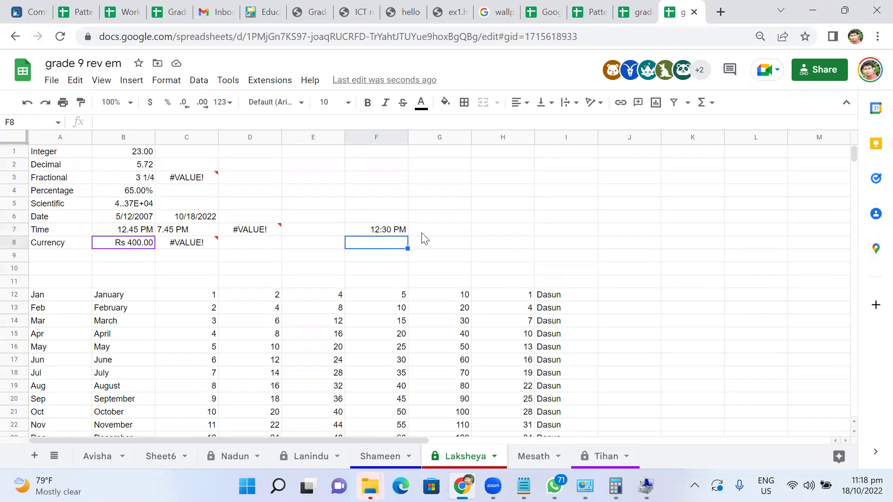
double_click(398, 230)
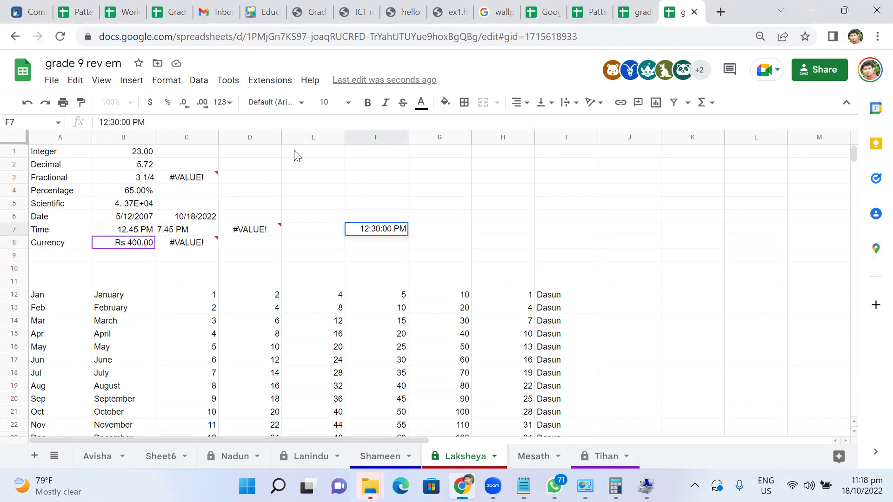
key("Return")
Try 19:30PM as a time entry in G7, inspect the cell, and clear it.
left_click(454, 231)
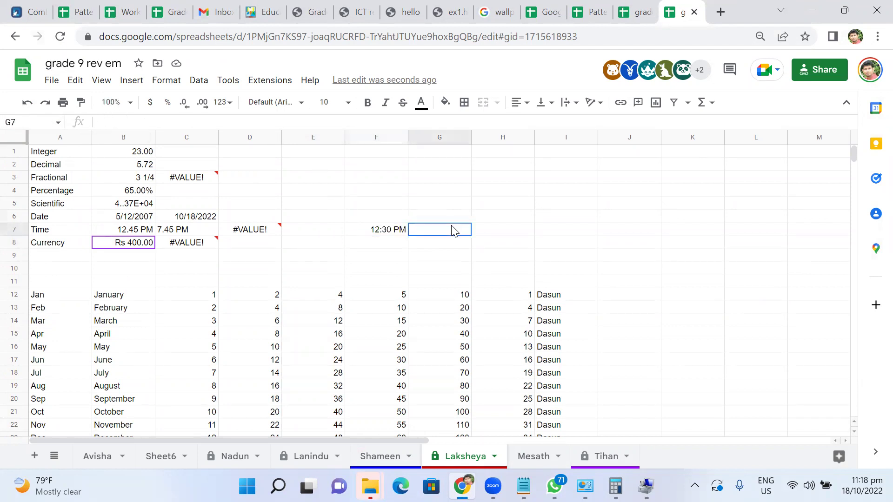
type("19:30PM")
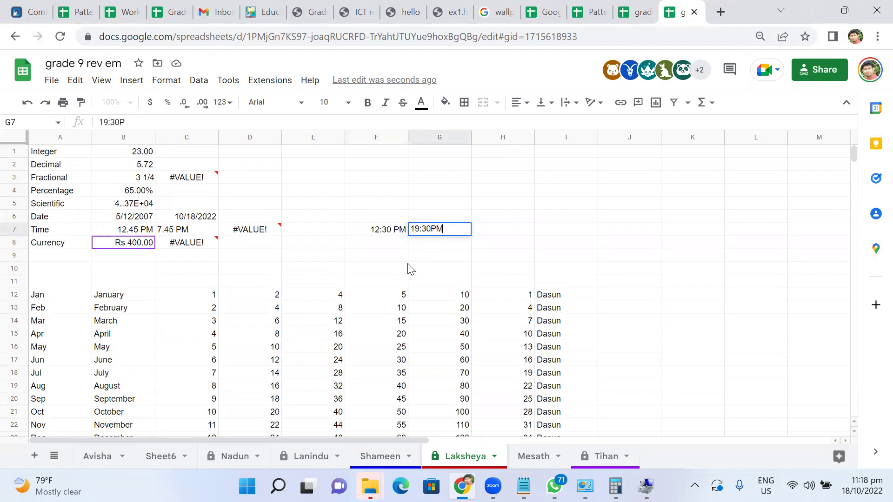
key("Return")
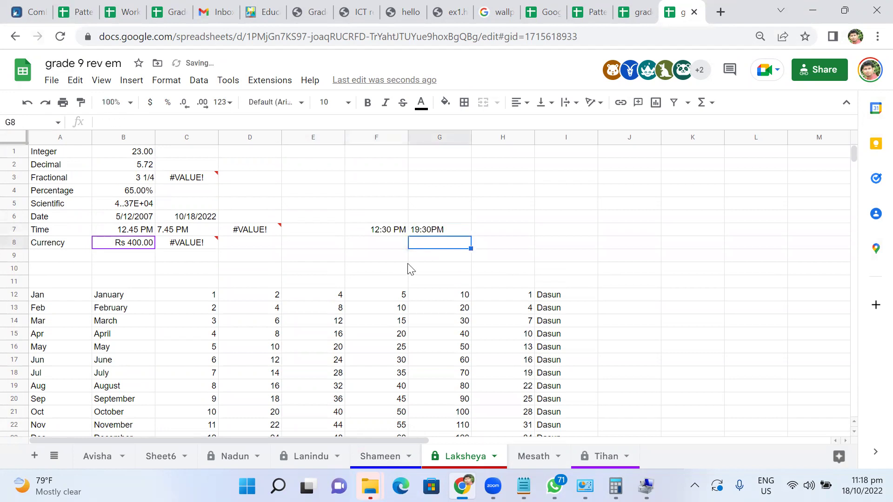
left_click(444, 231)
double_click(444, 231)
left_click(434, 231)
key("Return")
double_click(434, 231)
double_click(439, 230)
key("Return")
left_click(425, 230)
double_click(424, 230)
double_click(424, 229)
triple_click(424, 230)
key("BackSpace")
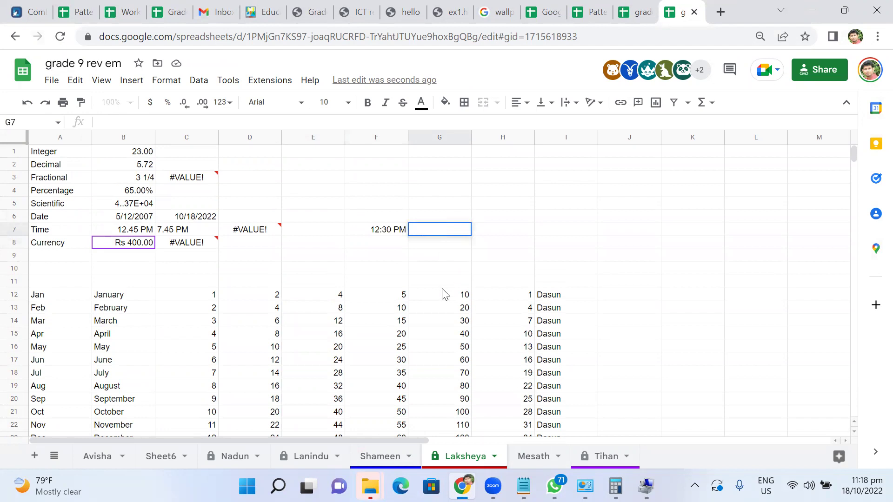
Copy the time from F7 into G7 and change its hour so the entry reads 19:30:00 PM.
left_click(442, 286)
left_click(389, 233)
key("ctrl+c")
left_click(442, 230)
key("ctrl+v")
double_click(448, 233)
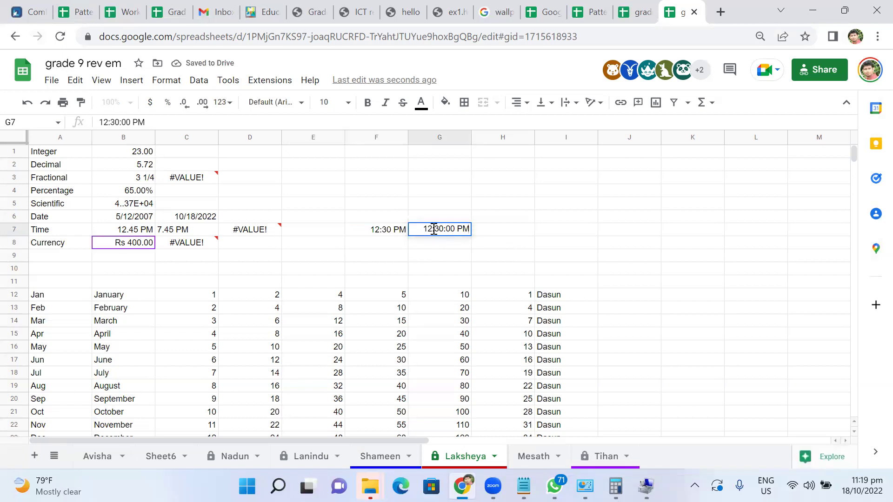
key("Delete")
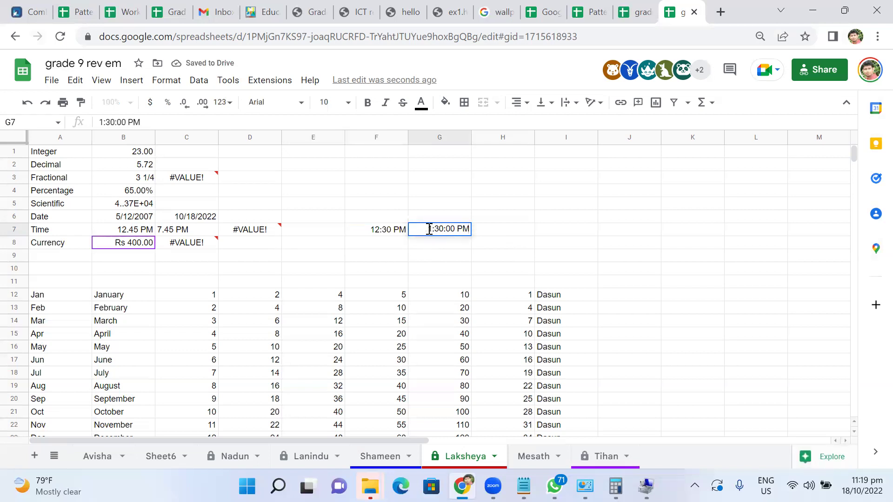
type("9")
key("Return")
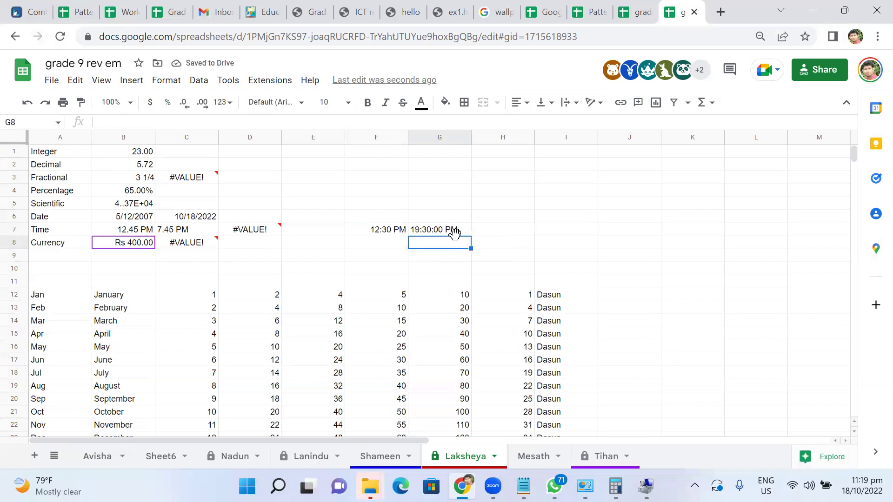
Remove the seconds from the time in G7 so the entry reads 19:30 PM.
left_click(439, 226)
key("ctrl+c")
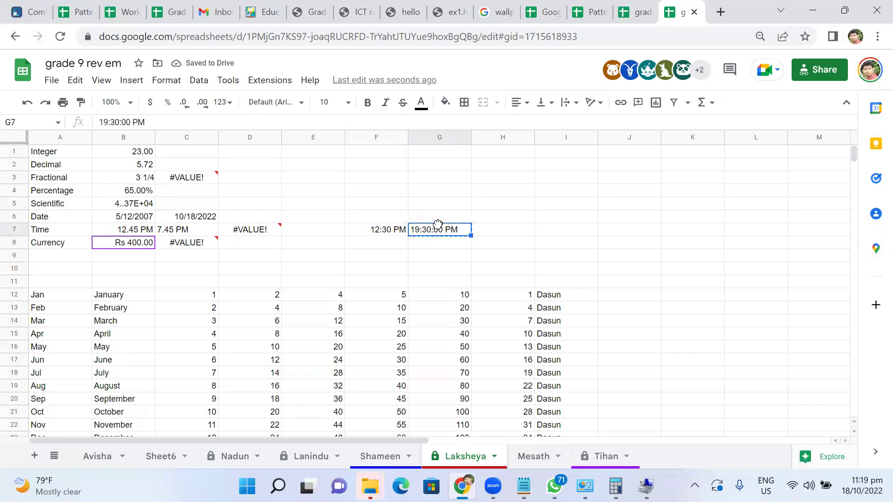
triple_click(440, 228)
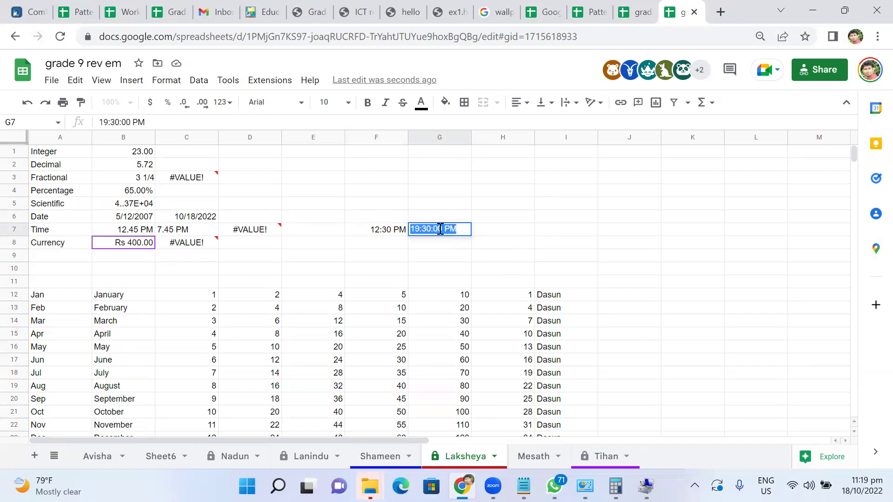
left_click(442, 229)
key("BackSpace")
key("BackSpace")
key("BackSpace")
key("Return")
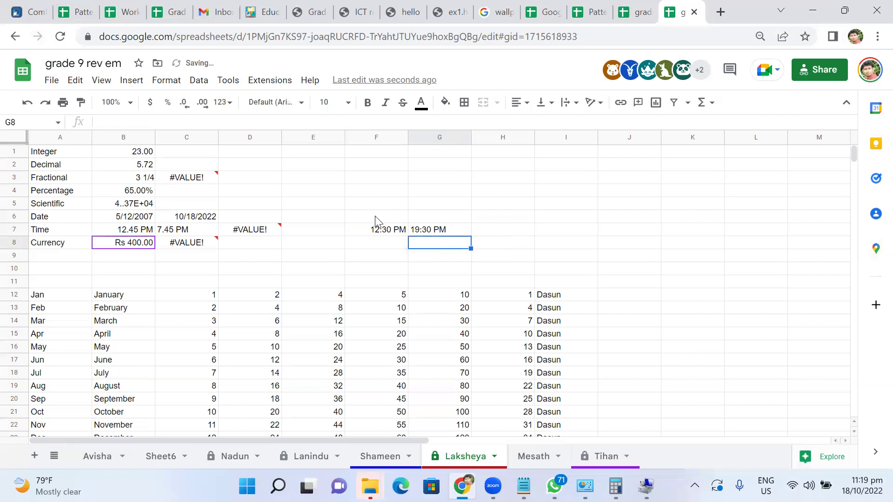
Apply a custom time format to F7:G7 based on the 1:25:59 PM preset, with its Second element deleted.
left_click_drag(363, 228, 442, 231)
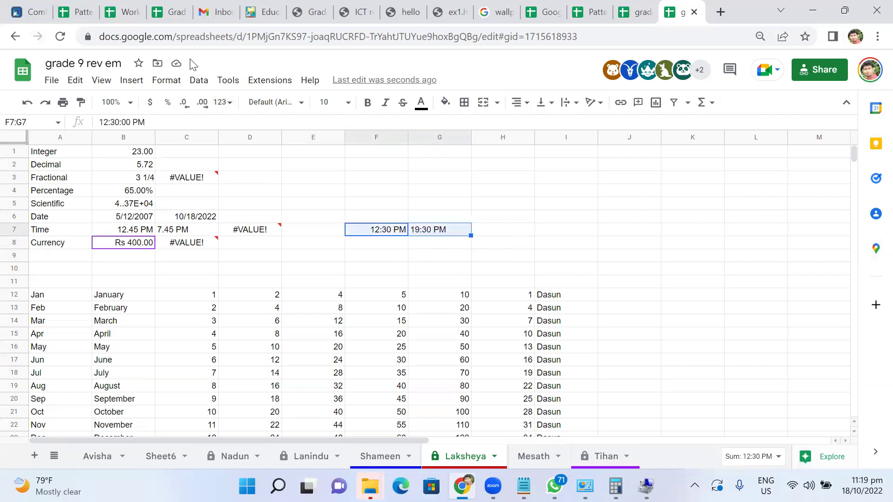
left_click(166, 83)
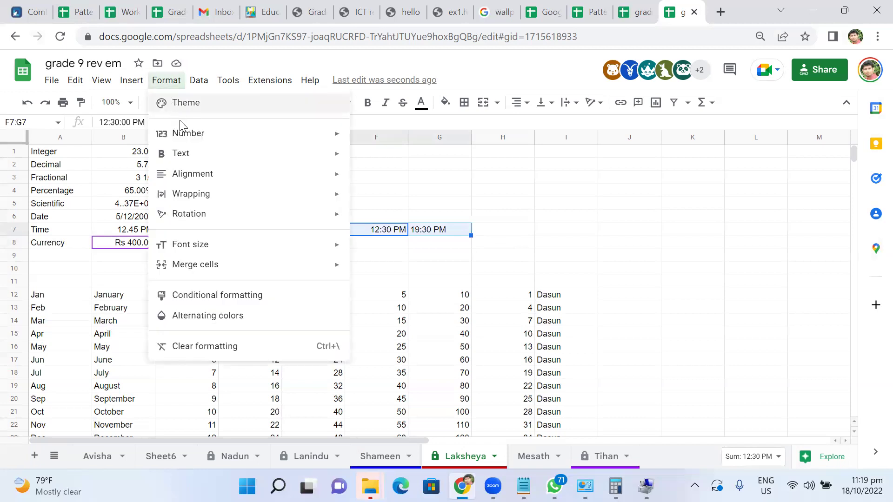
mouse_move(179, 133)
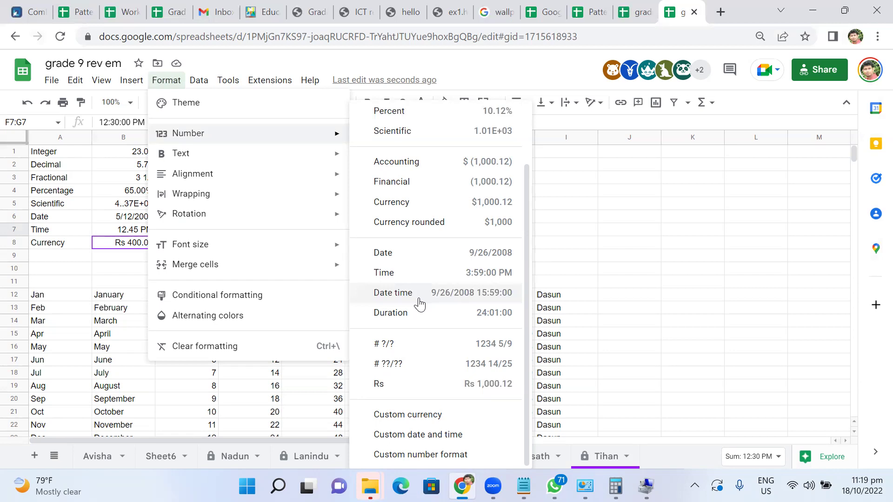
left_click(443, 439)
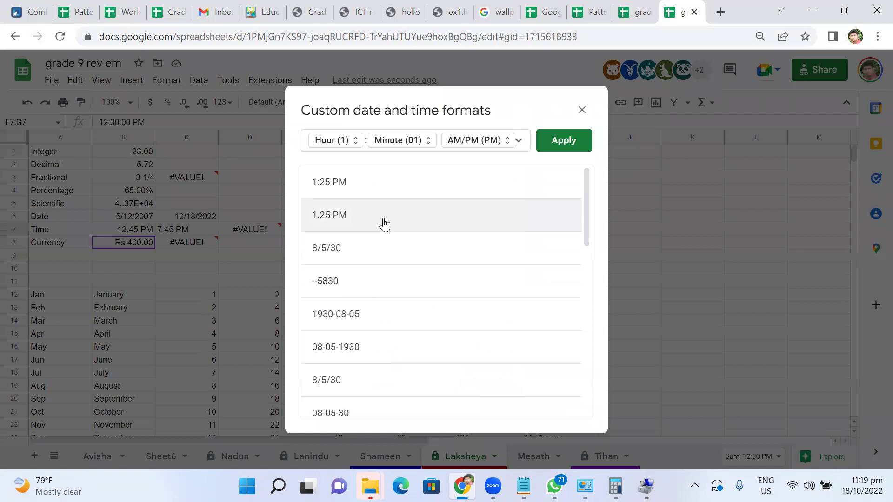
scroll(395, 297, "down", 5)
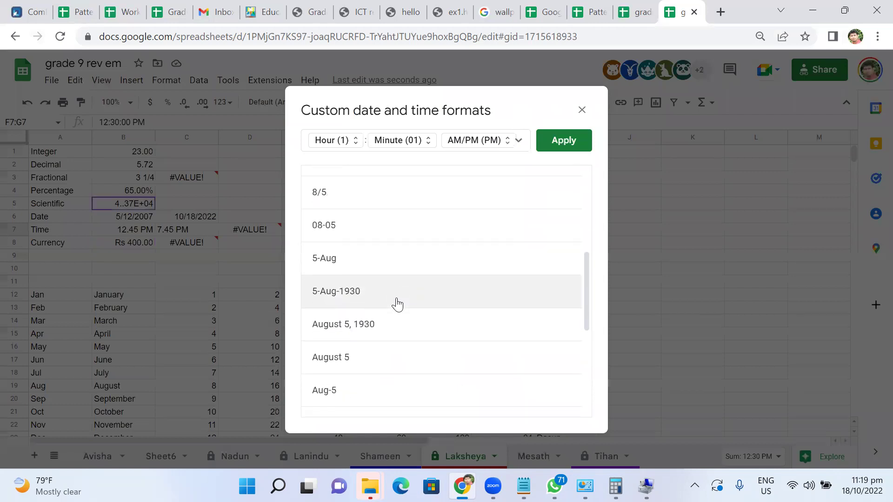
scroll(396, 305, "down", 2)
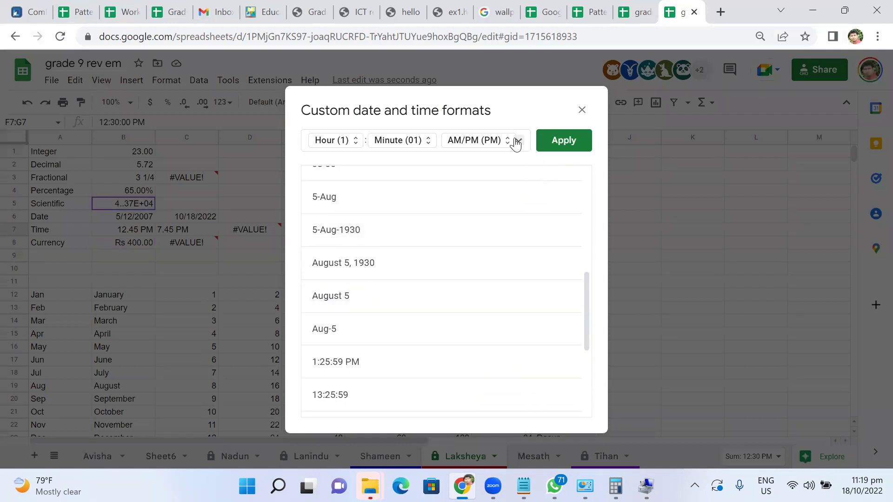
left_click(516, 142)
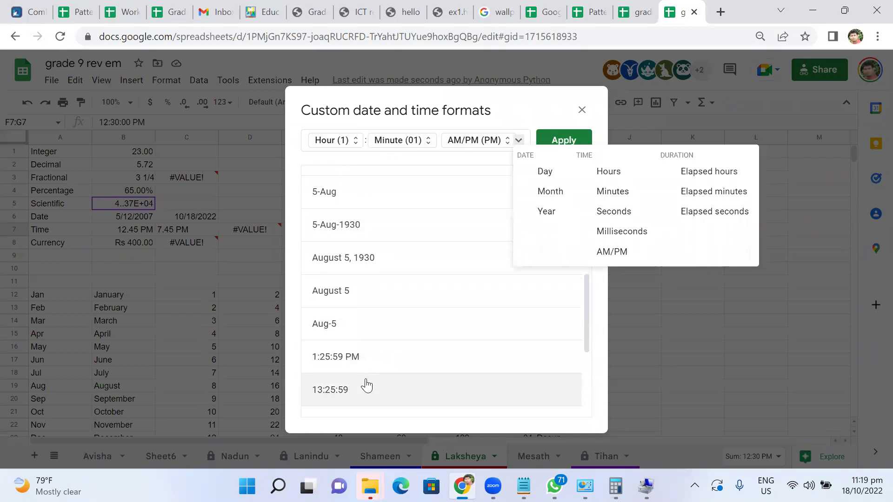
scroll(369, 383, "down", 2)
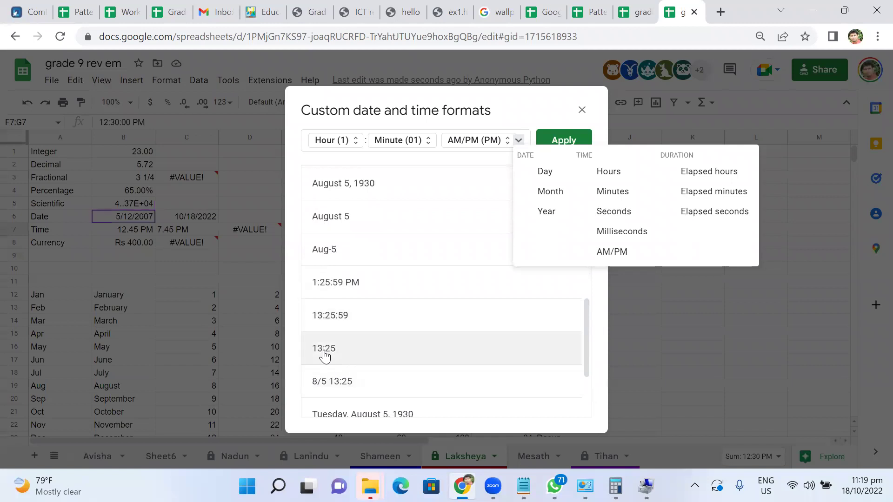
scroll(396, 363, "down", 2)
scroll(396, 363, "up", 4)
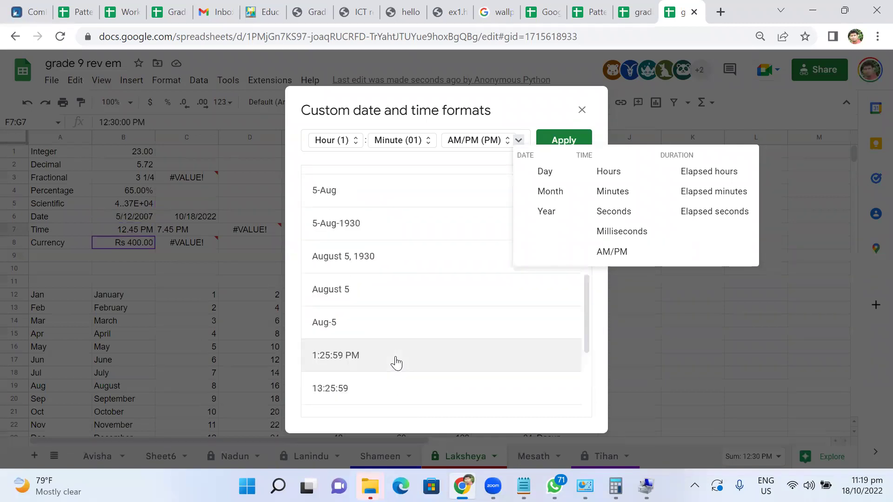
scroll(384, 314, "down", 1)
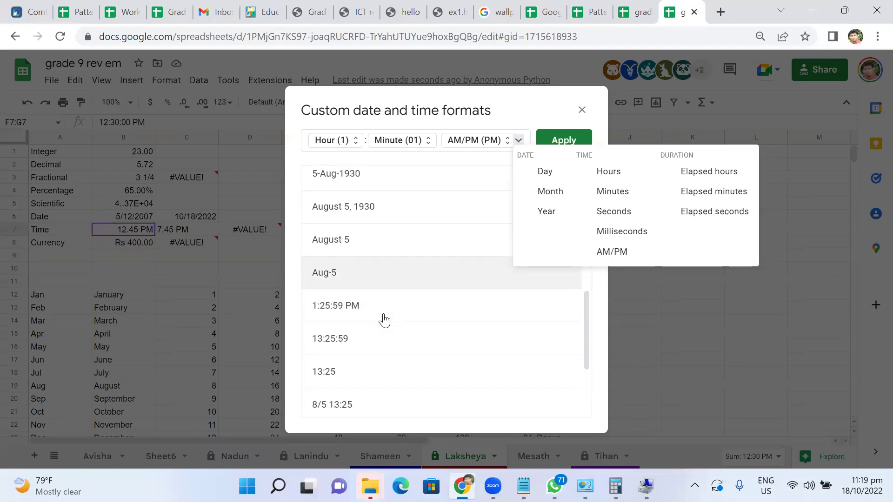
left_click(384, 315)
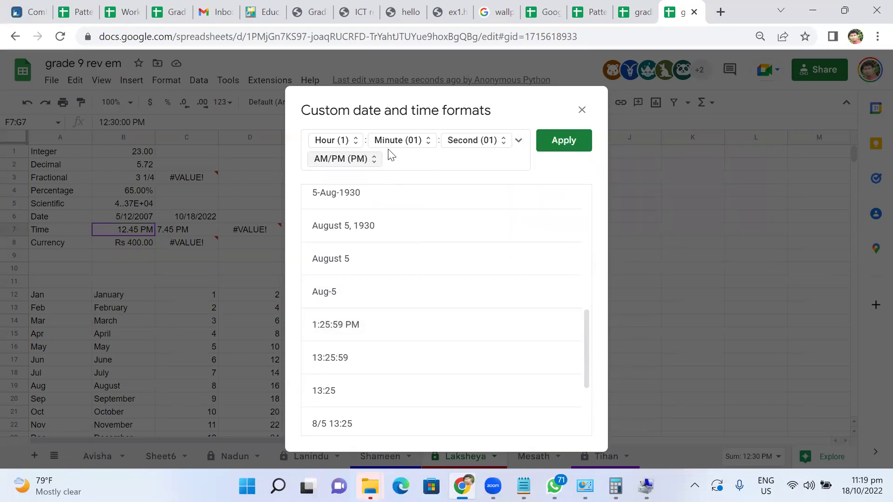
left_click(508, 143)
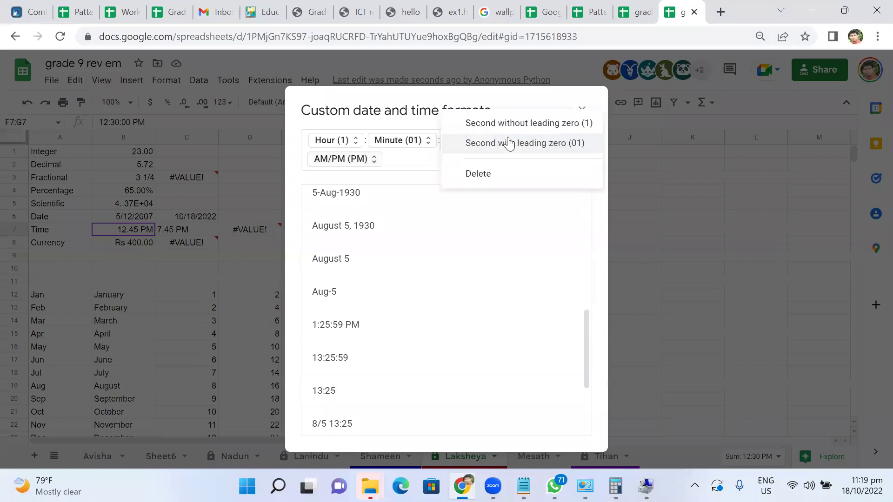
left_click(489, 175)
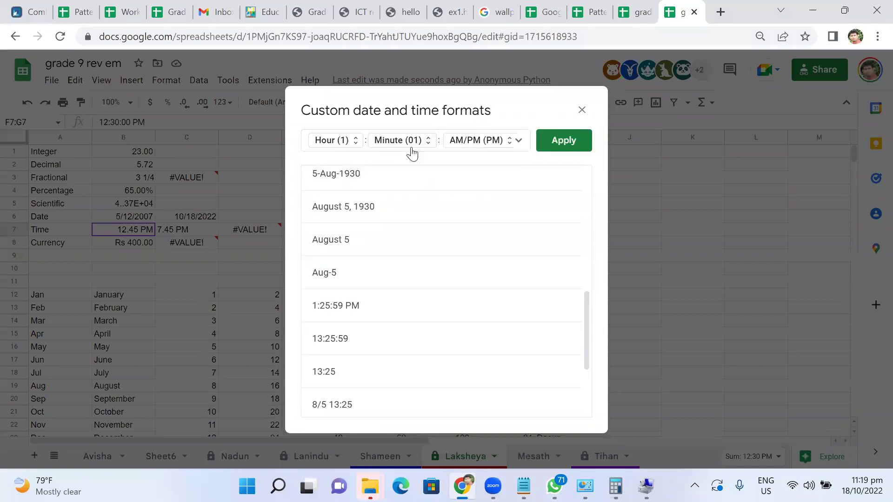
left_click(577, 141)
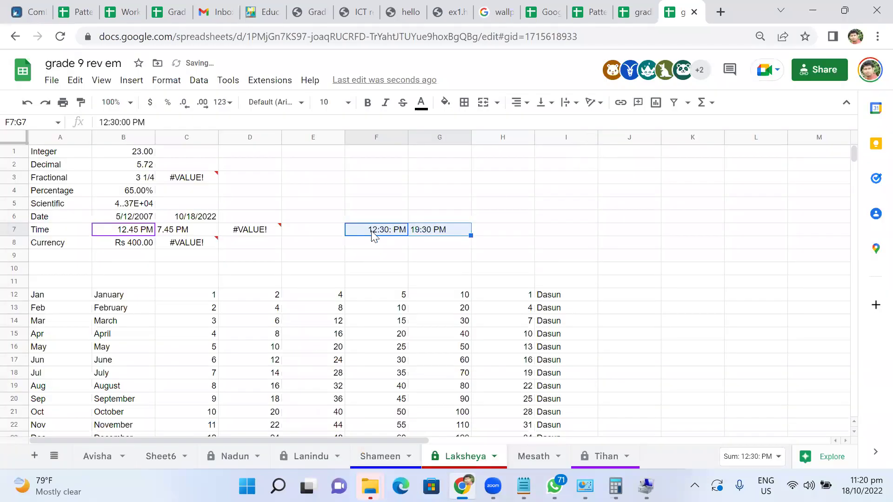
Check the time entries in F7 and G7, undo the custom time format, and select G7.
double_click(373, 237)
left_click(438, 235)
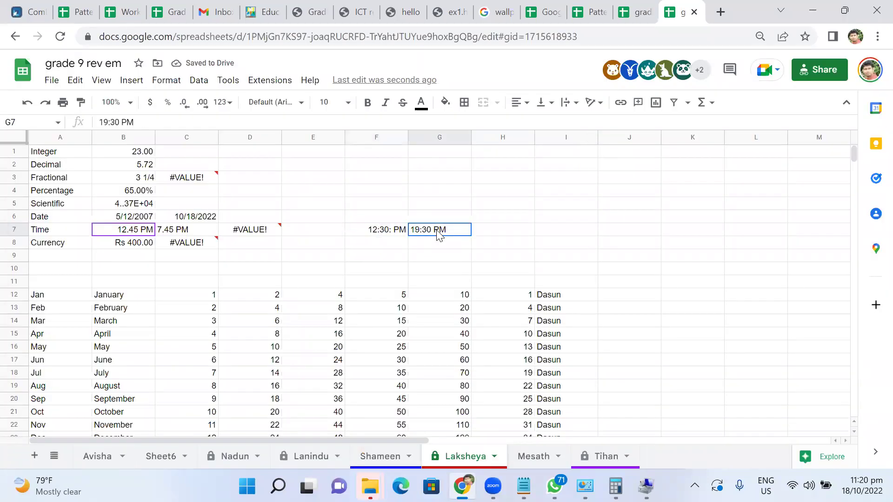
left_click(391, 235)
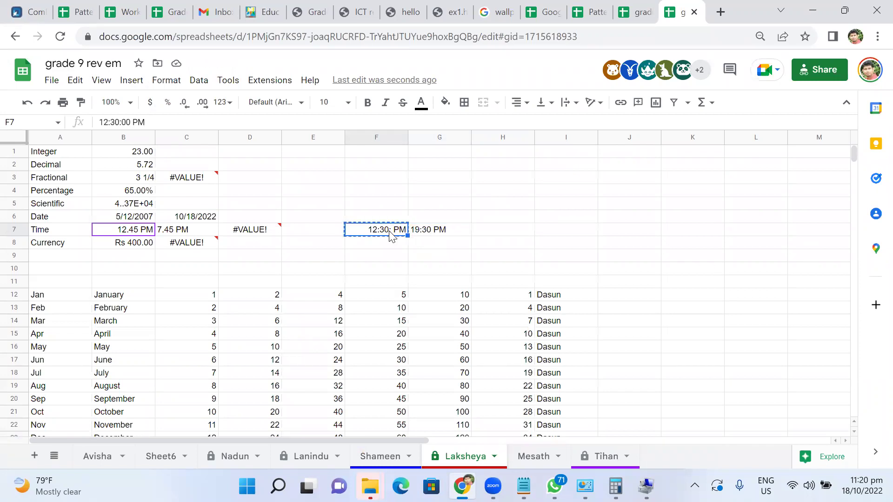
left_click(417, 235)
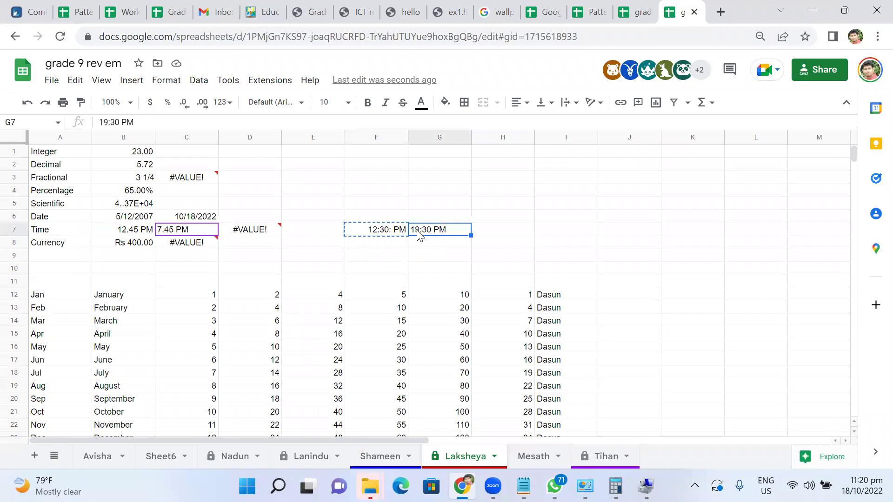
key("ctrl+z")
left_click(431, 248)
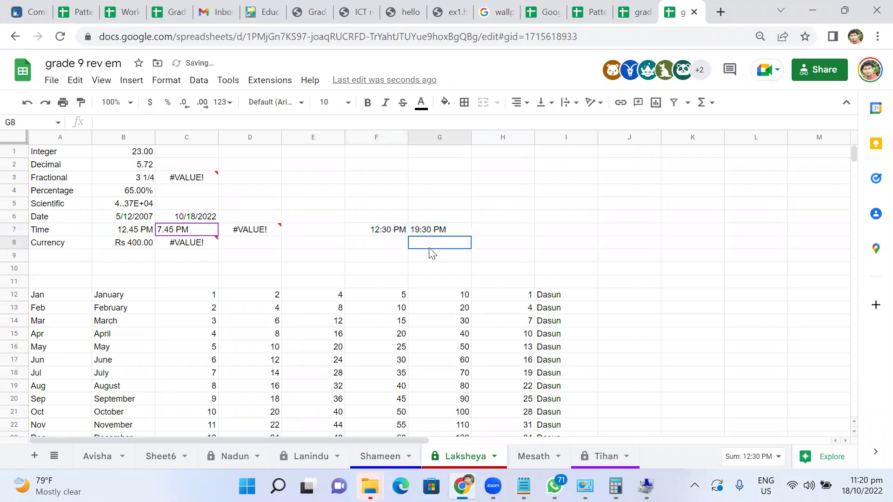
left_click(437, 233)
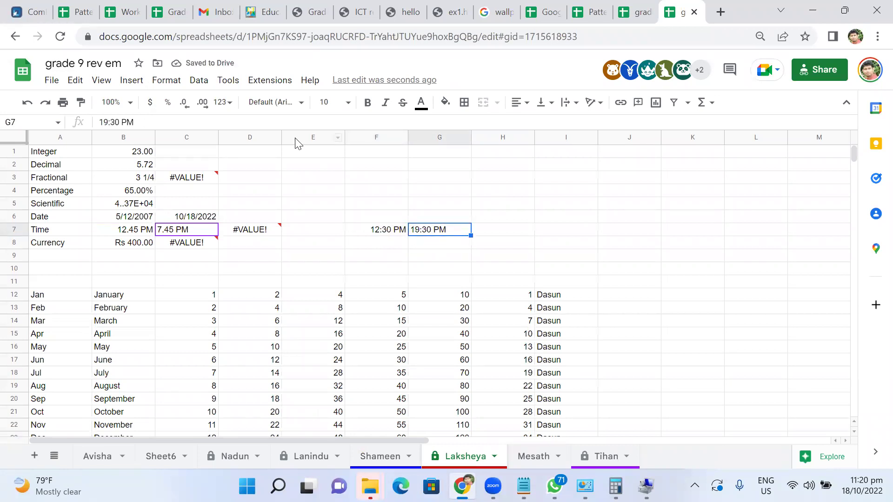
Apply the Accounting number format to G7 and replace its entry with 40000.
left_click(165, 81)
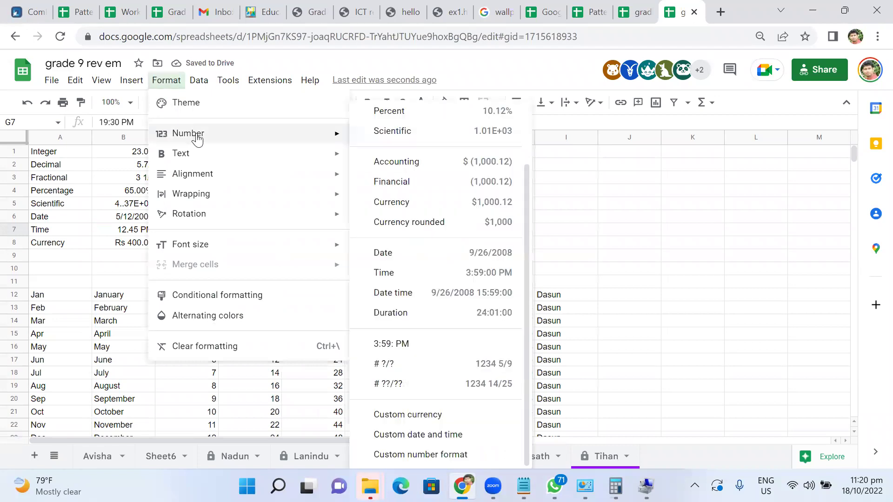
left_click(427, 168)
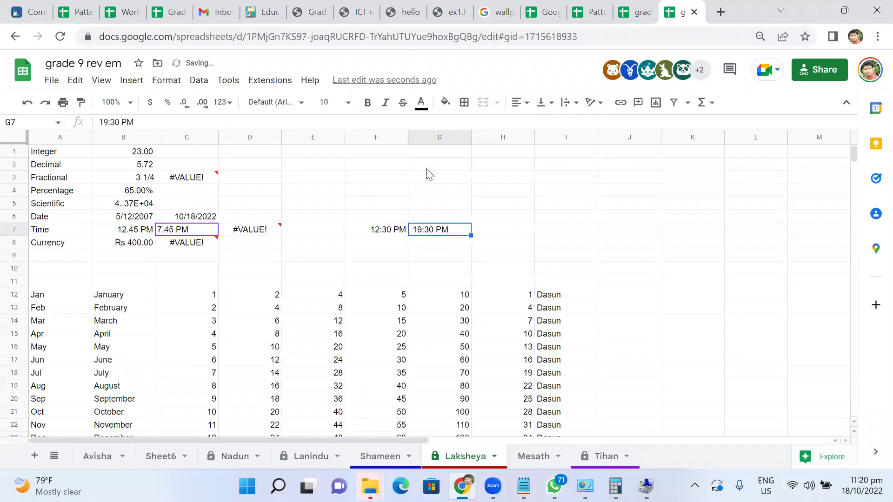
triple_click(458, 230)
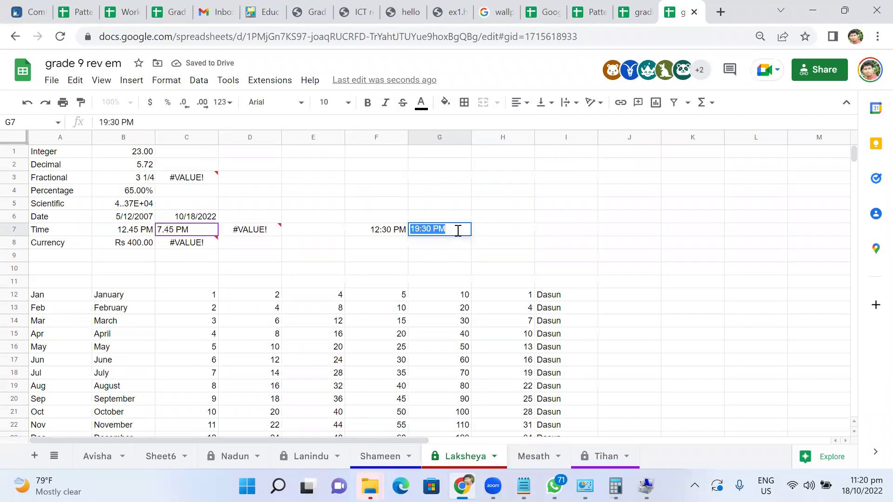
type("40000")
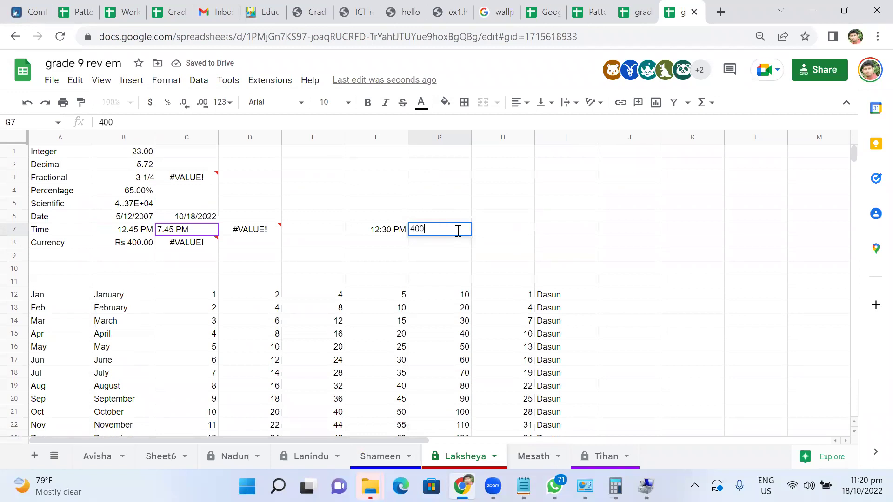
key("Return")
left_click(459, 233)
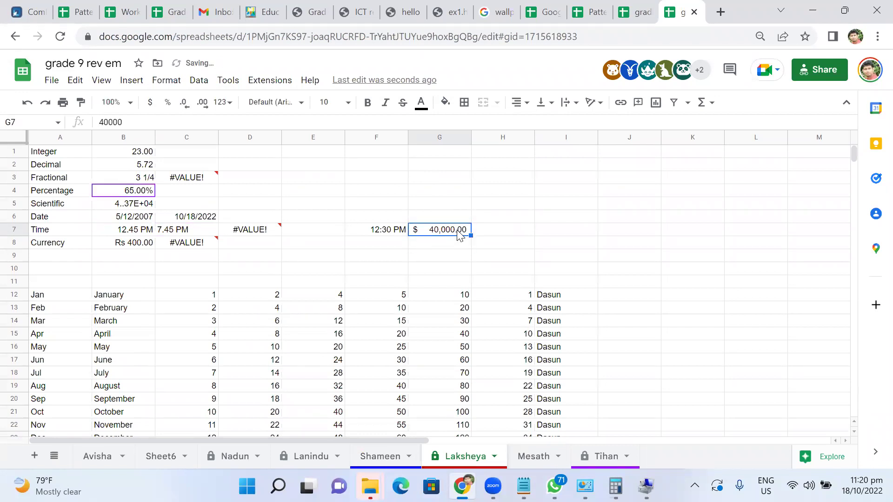
Apply the custom time format 1:25: PM to G7 and inspect the underlying value in the cell.
left_click(179, 83)
mouse_move(181, 136)
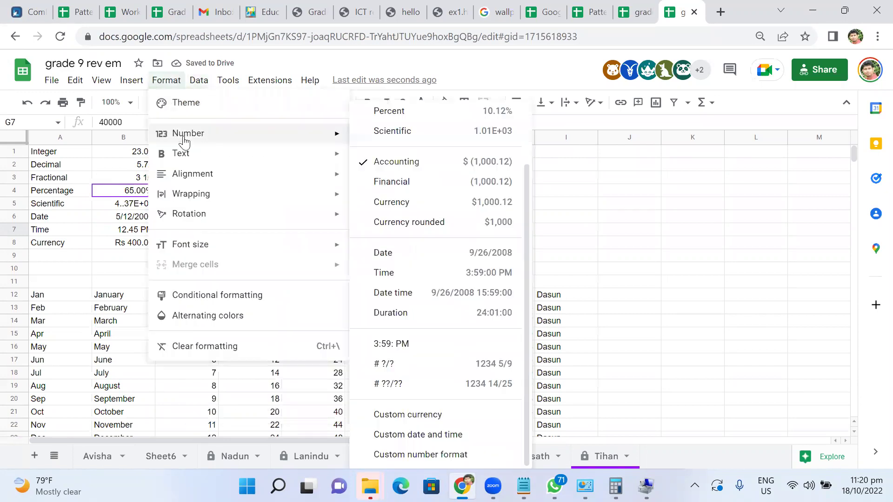
left_click(422, 436)
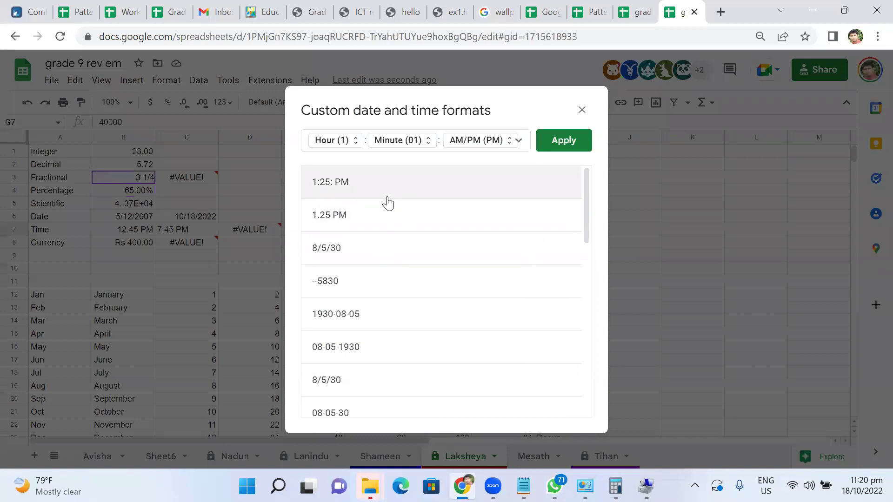
left_click(564, 139)
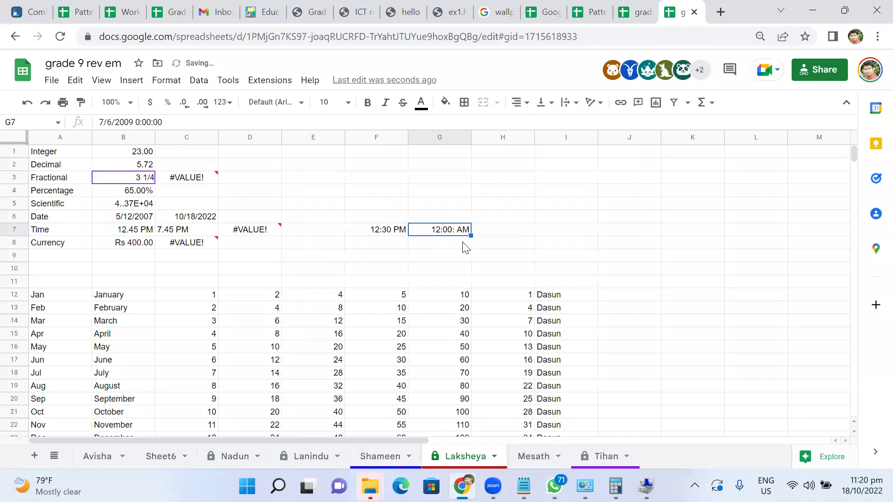
double_click(464, 227)
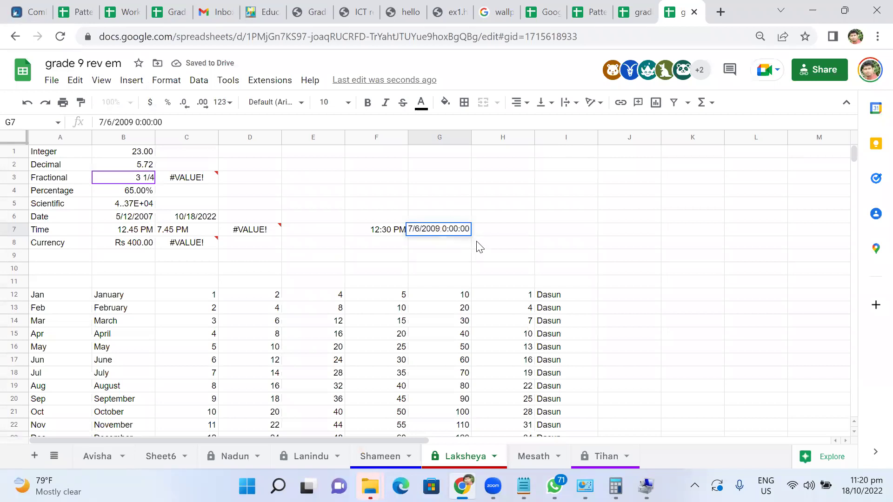
key("Return")
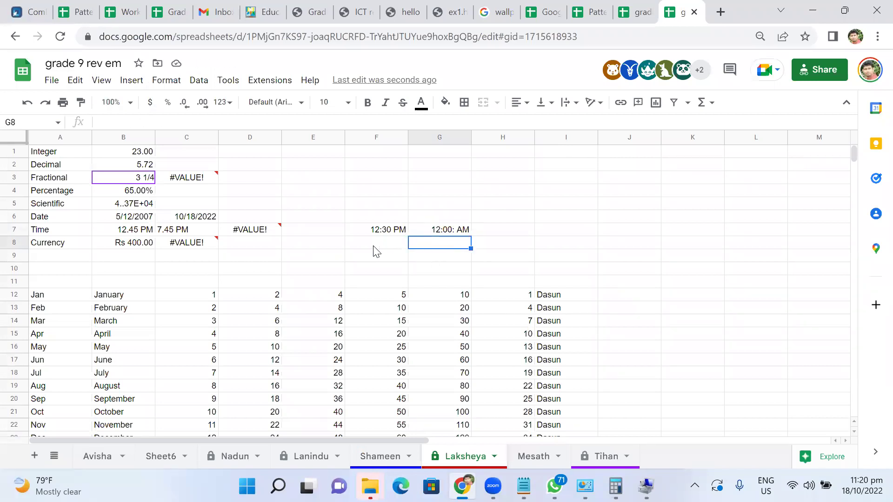
Start a custom date and time format for F7:G7 with a period instead of the colon between Hour and Minute.
left_click_drag(399, 233, 434, 232)
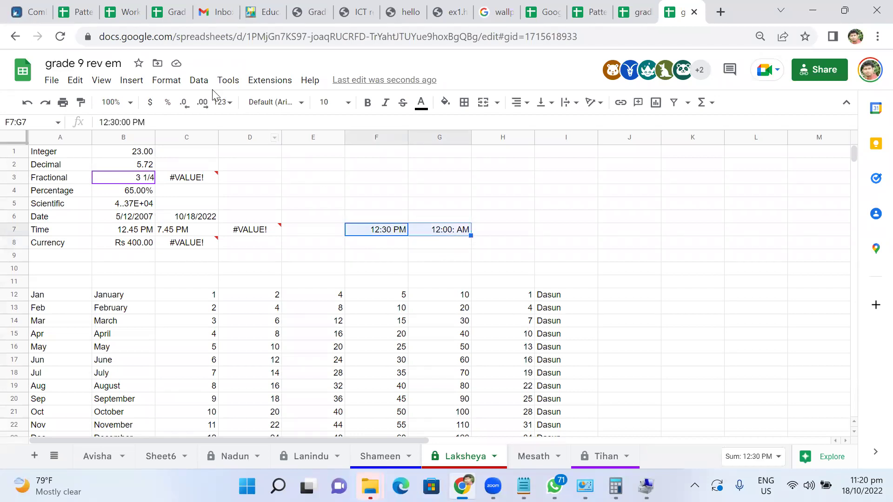
left_click(158, 84)
mouse_move(202, 139)
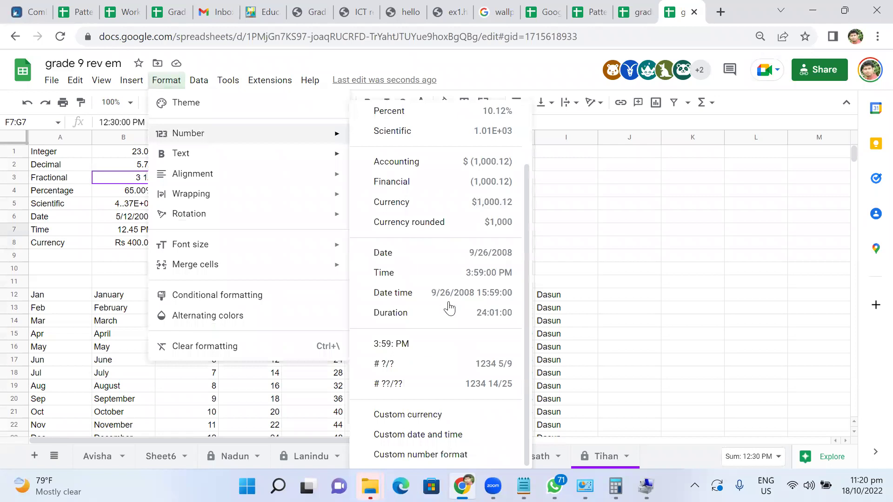
left_click(460, 436)
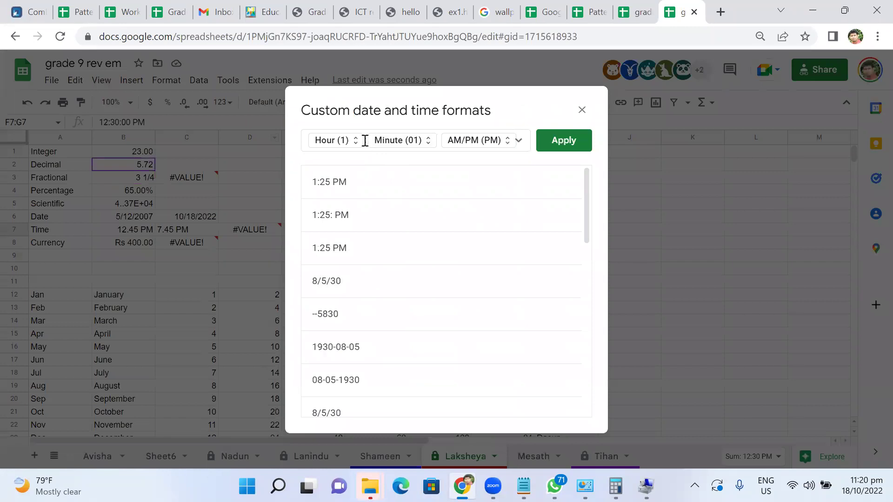
double_click(365, 140)
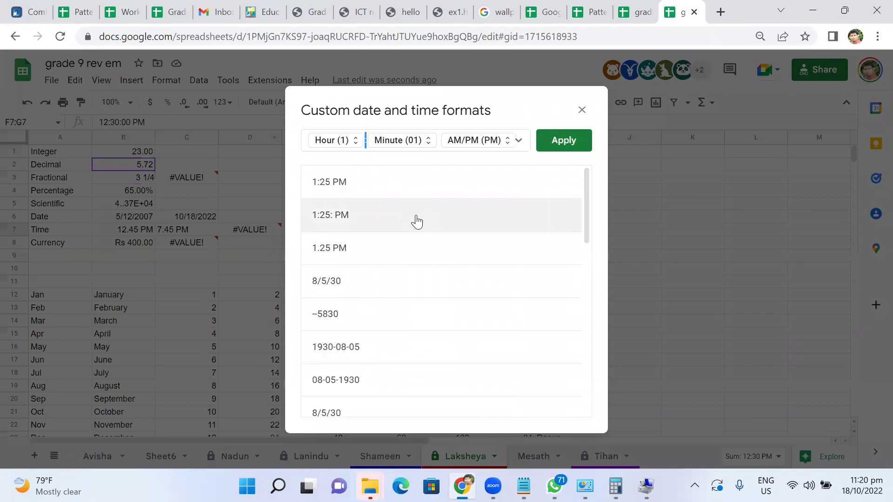
type(".")
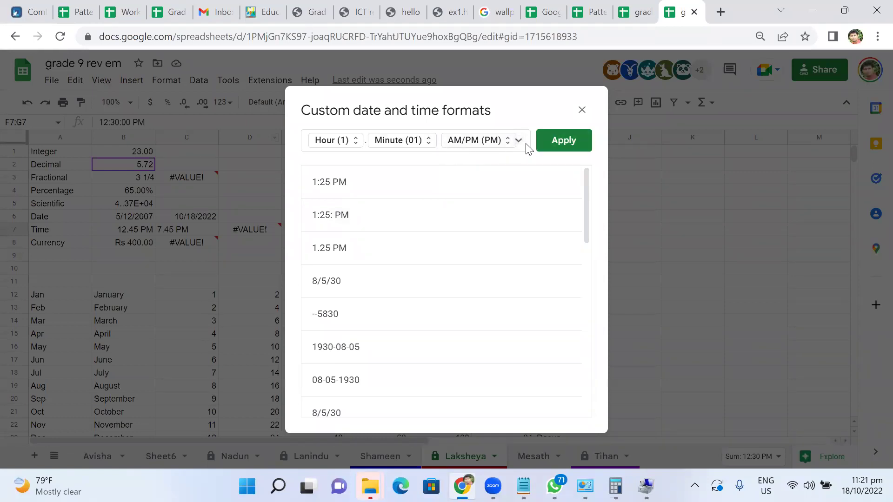
Try deleting the AM/PM element, undo that, and apply the format to F7:G7 with a period between Hour and Minute.
left_click(494, 143)
left_click(496, 142)
left_click(495, 142)
left_click(495, 143)
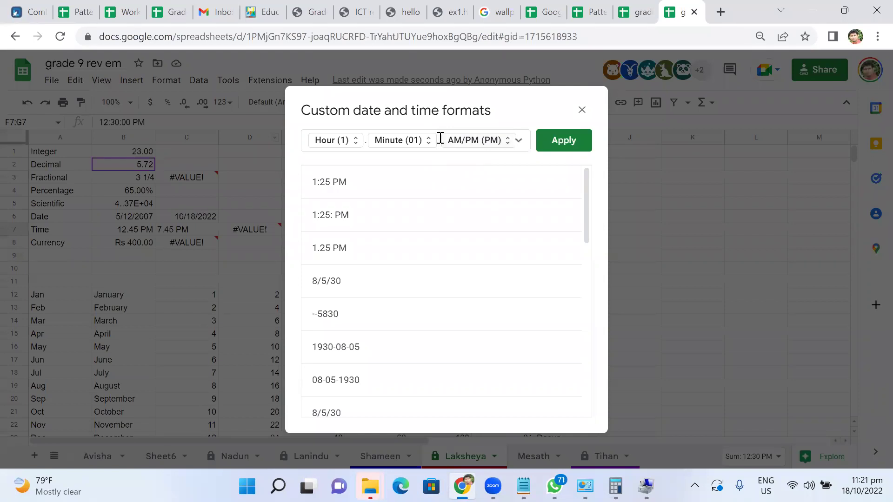
key("BackSpace")
key("ctrl+z")
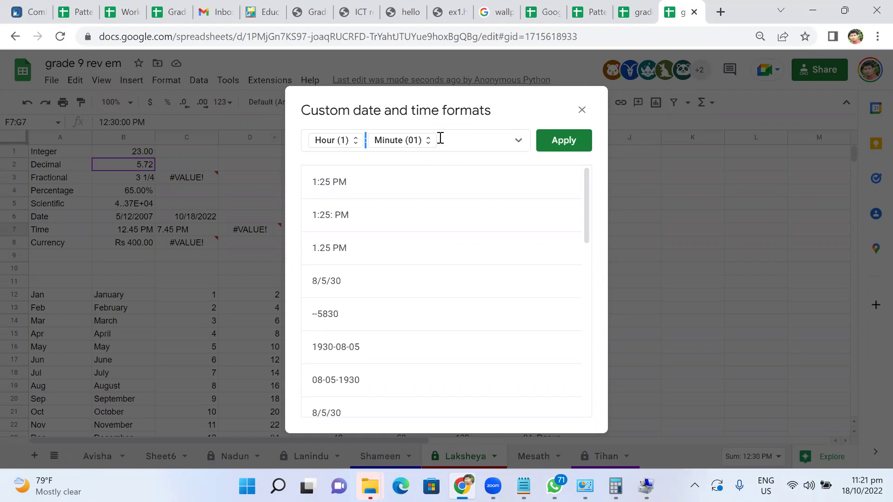
type(".")
left_click(342, 176)
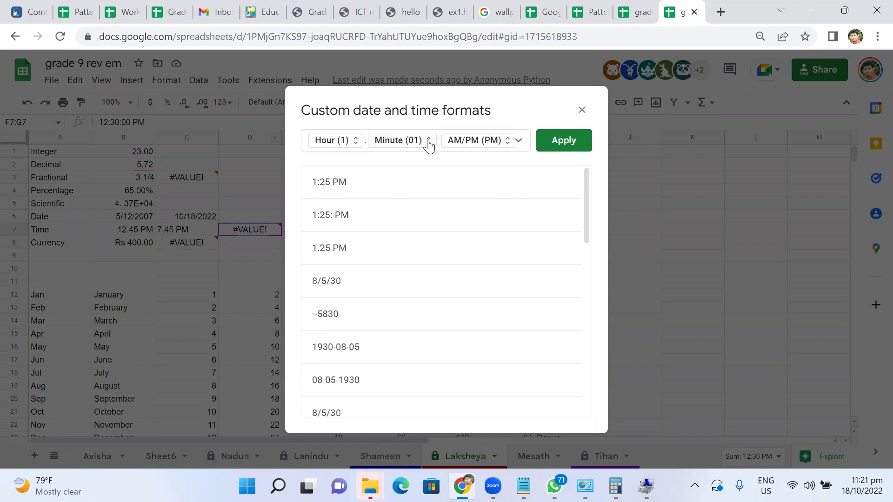
left_click(582, 149)
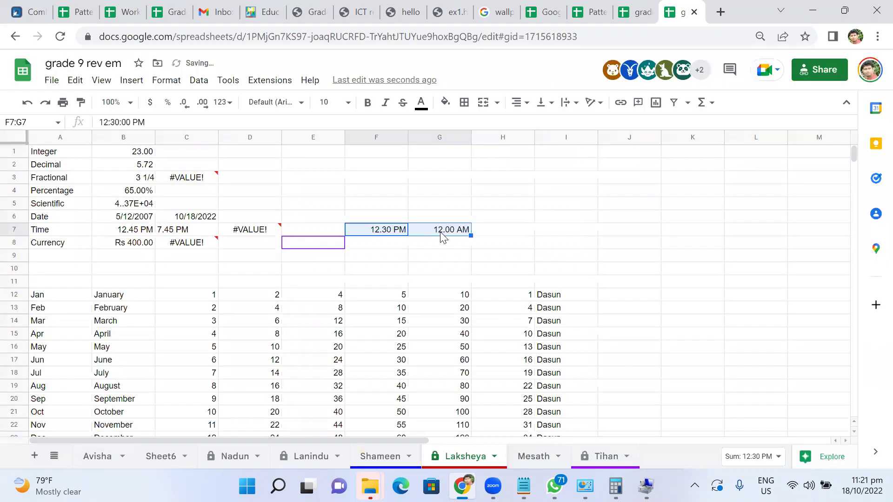
Test whether the times calculate by entering =F7-G7 in H7, and clear H7 again.
left_click(450, 247)
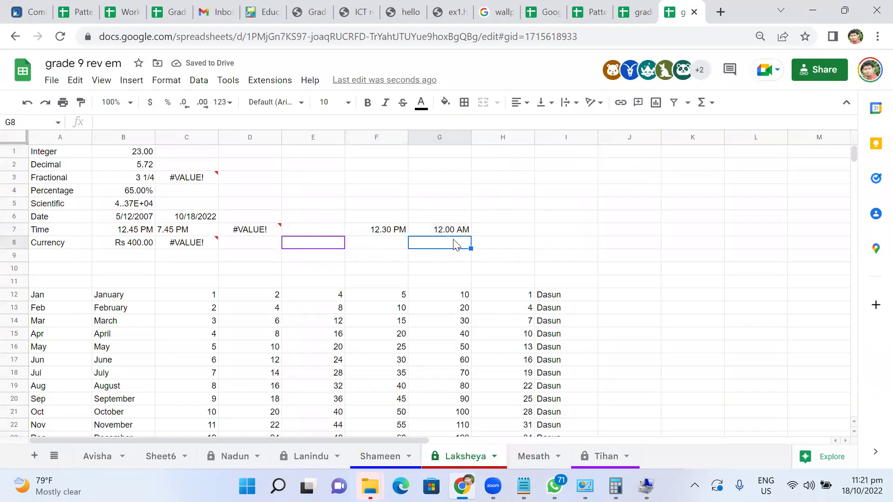
left_click(500, 231)
type("=")
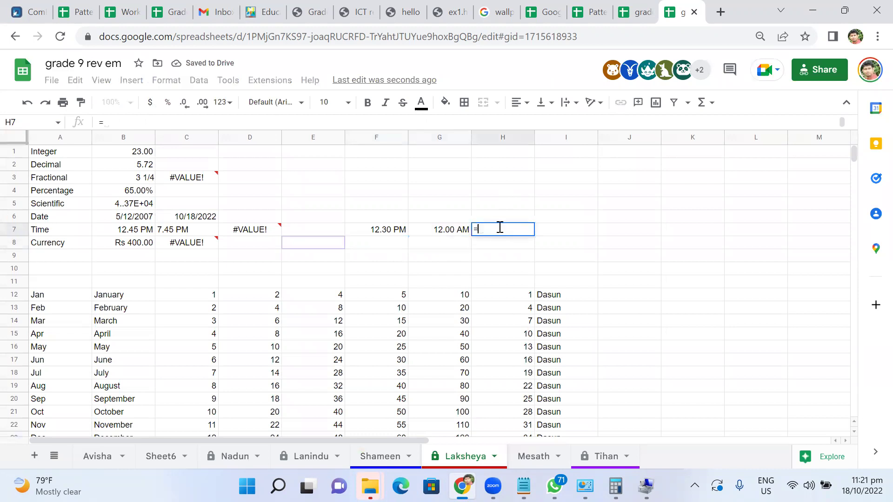
left_click(389, 237)
type("-")
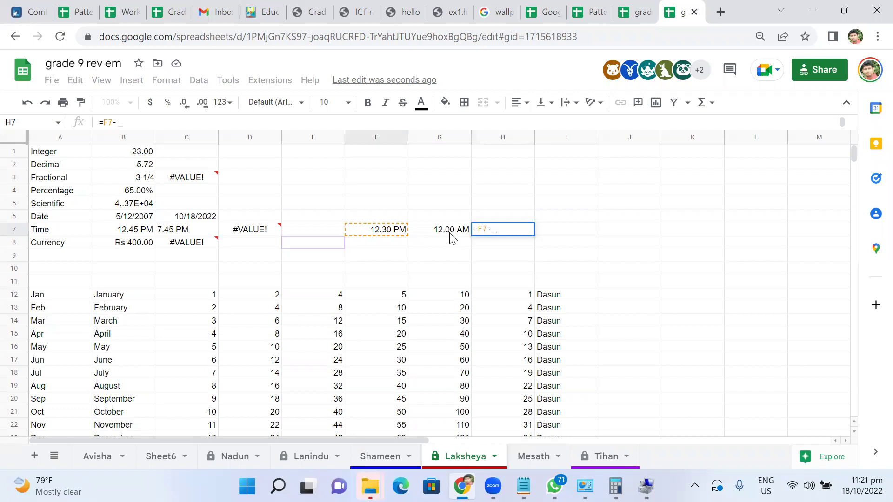
left_click(451, 237)
key("Return")
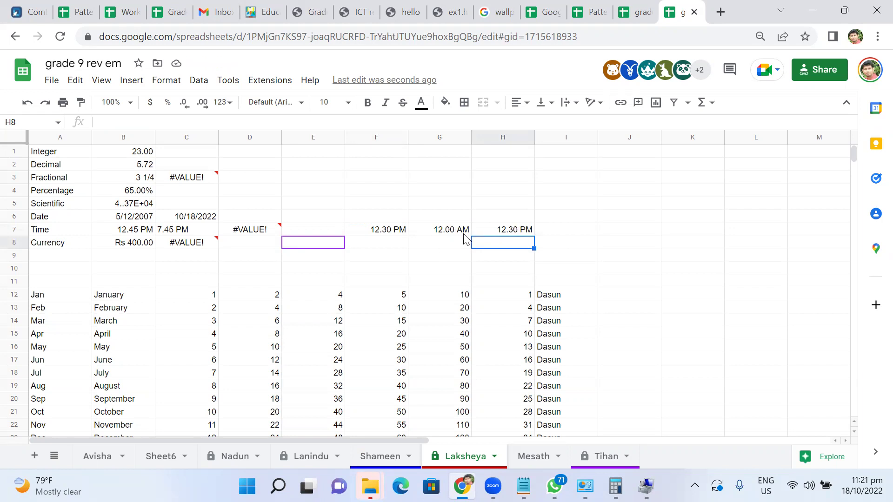
left_click(523, 233)
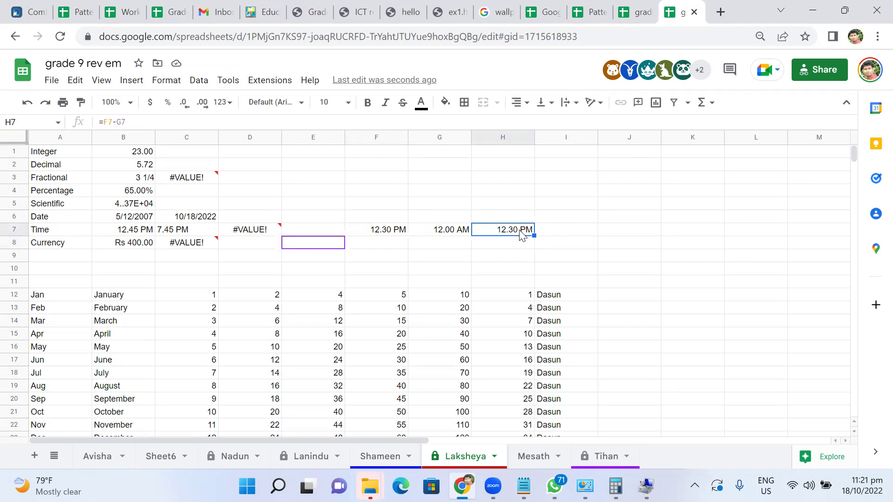
key("Delete")
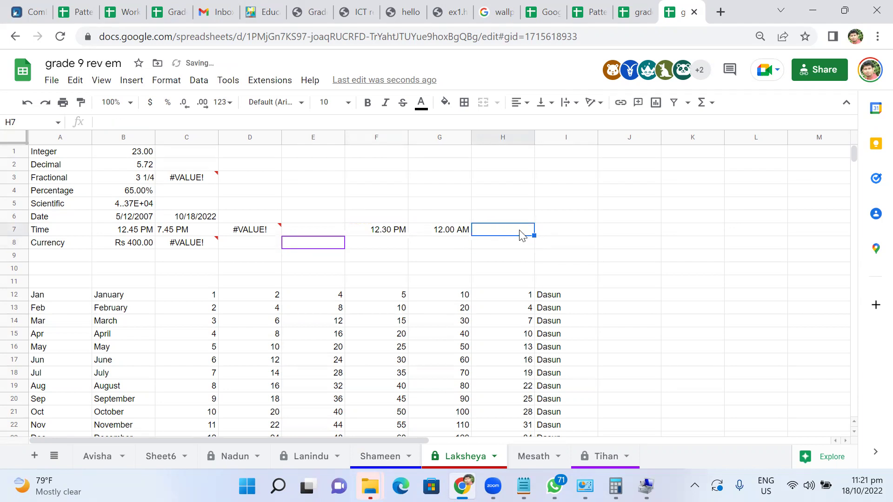
Enter the amount 400 in F8 of the Currency row.
left_click(375, 246)
type("400")
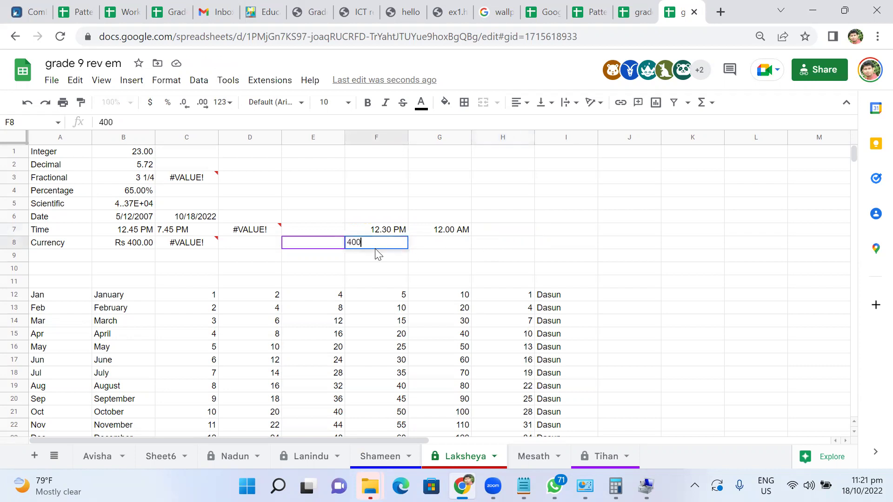
key("Return")
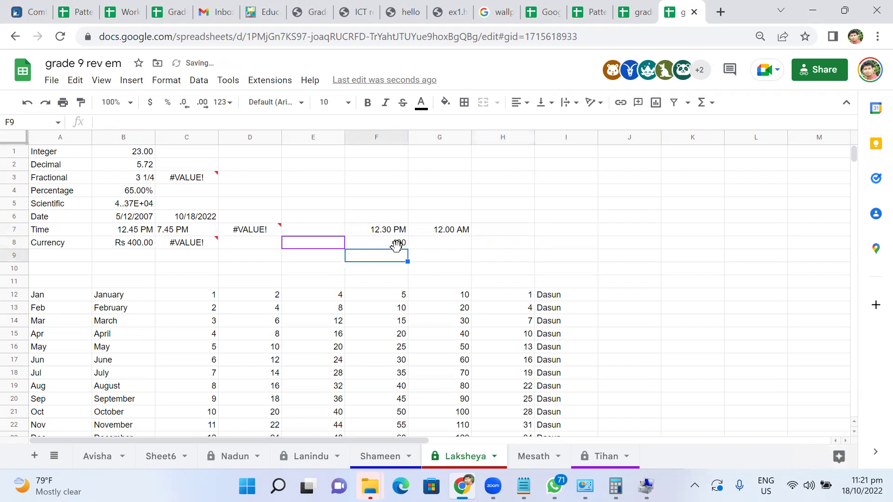
Apply a custom currency format to F8 with Rs as the currency symbol.
left_click(396, 244)
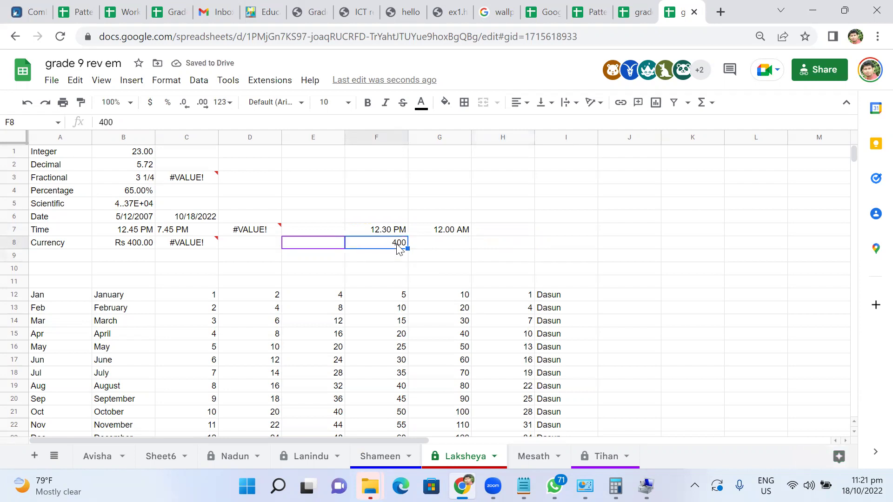
left_click(166, 82)
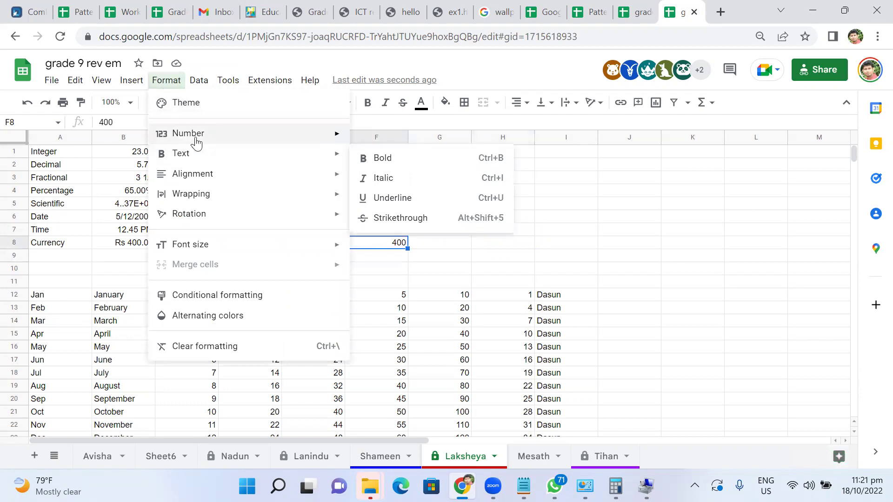
mouse_move(193, 134)
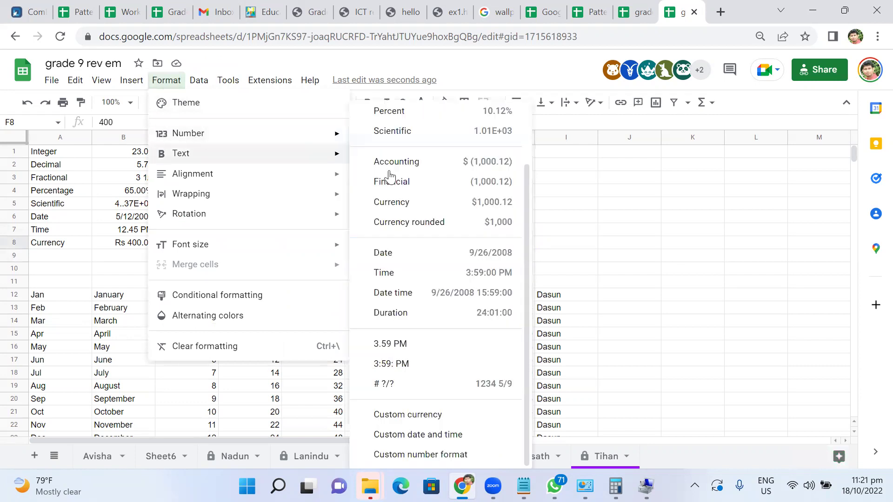
left_click(435, 416)
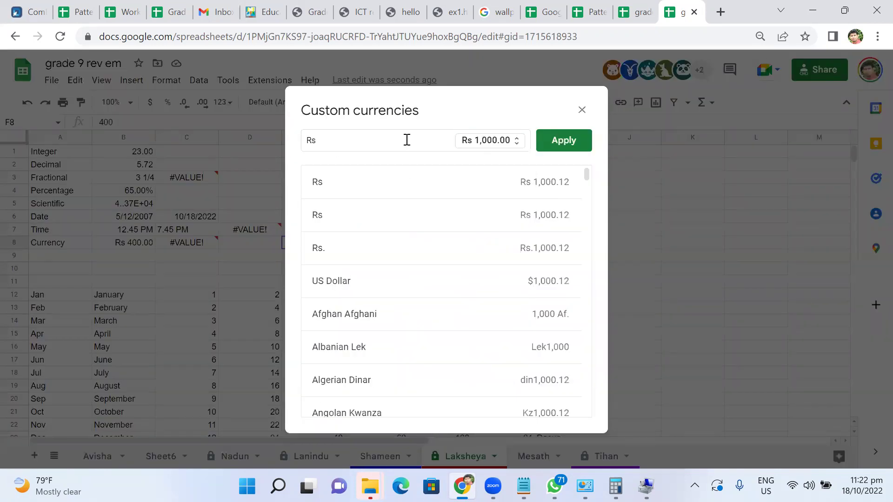
left_click(378, 281)
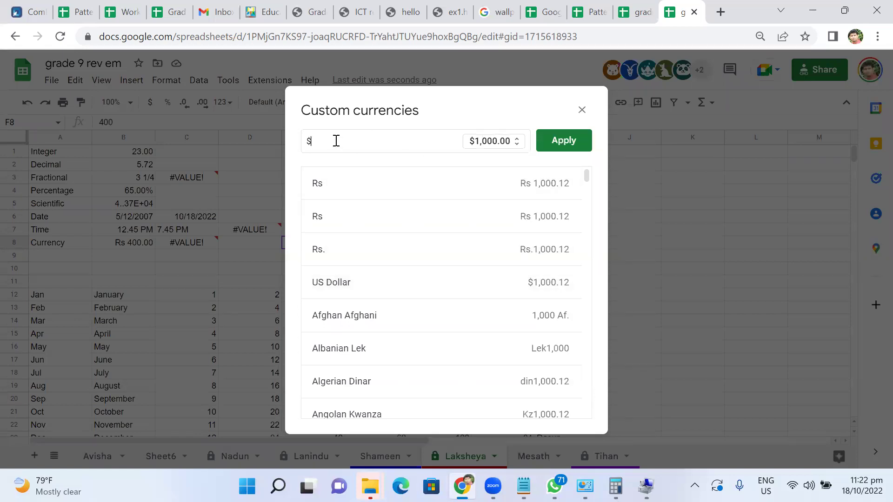
key("BackSpace")
type("Rs")
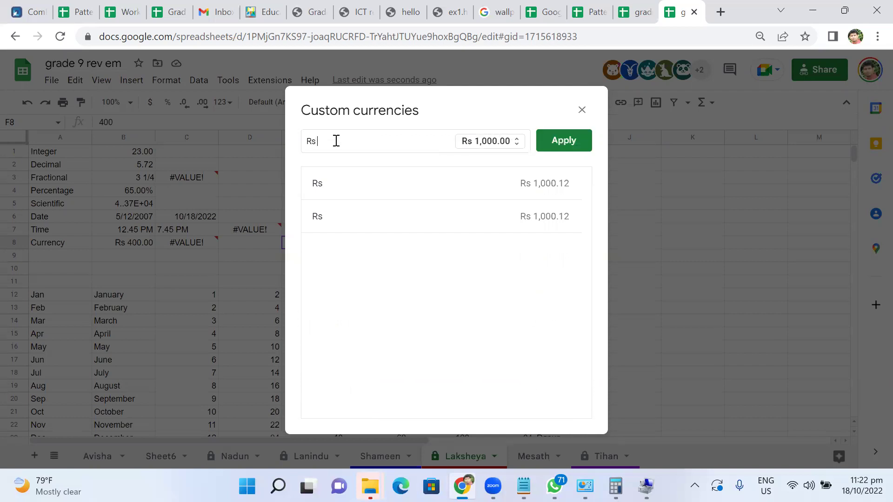
left_click(577, 142)
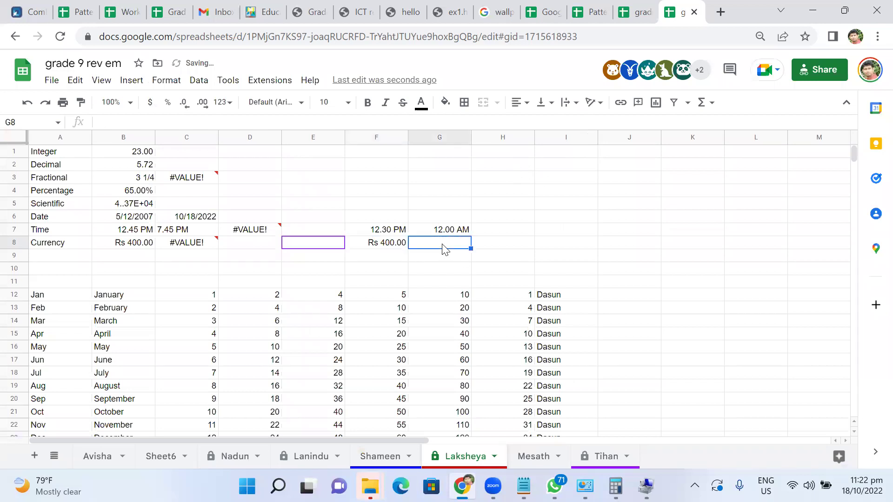
Multiply the currency amount by 3 in G8 with the formula =F8*3.
left_click(438, 243)
type("=")
left_click(394, 253)
type("*3")
key("Return")
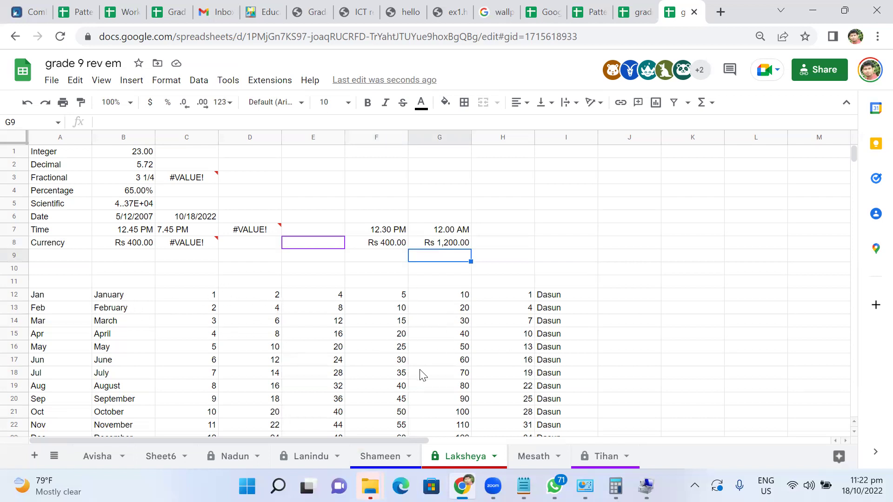
Switch to the grade 9 rev spreadsheet and copy the January and February pattern rows in A12:J13 of the first sheet.
left_click(530, 300)
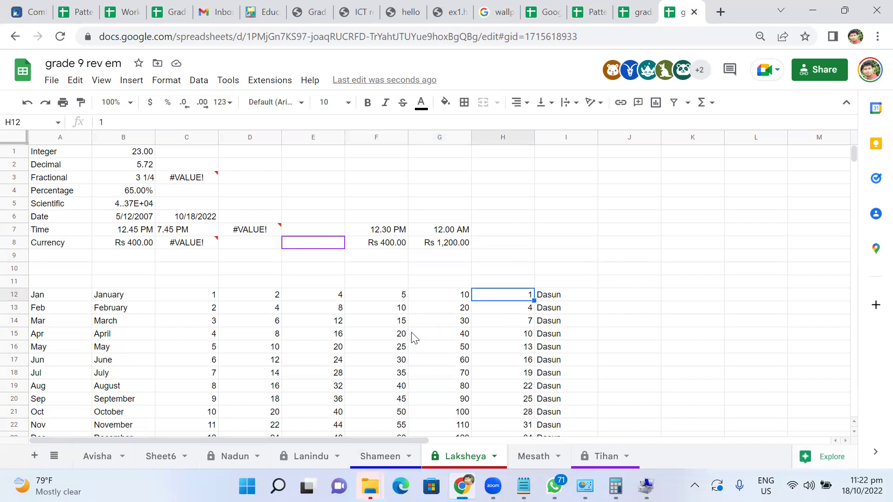
left_click(642, 20)
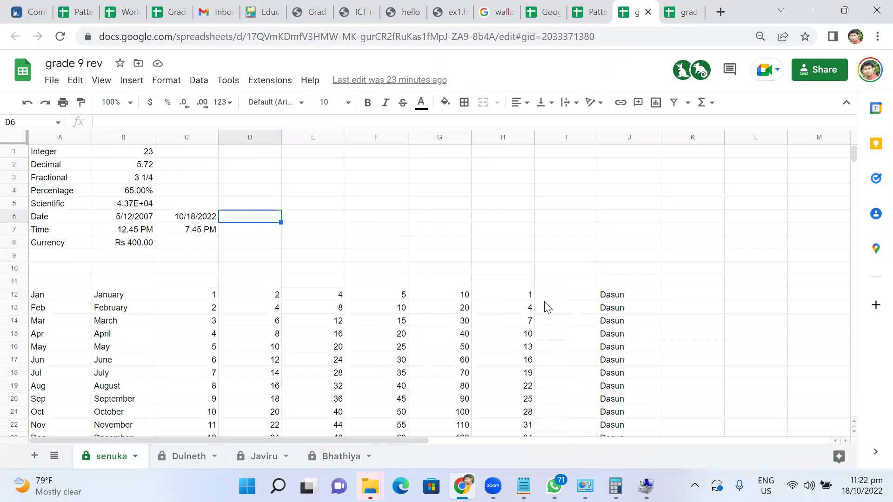
left_click(519, 302)
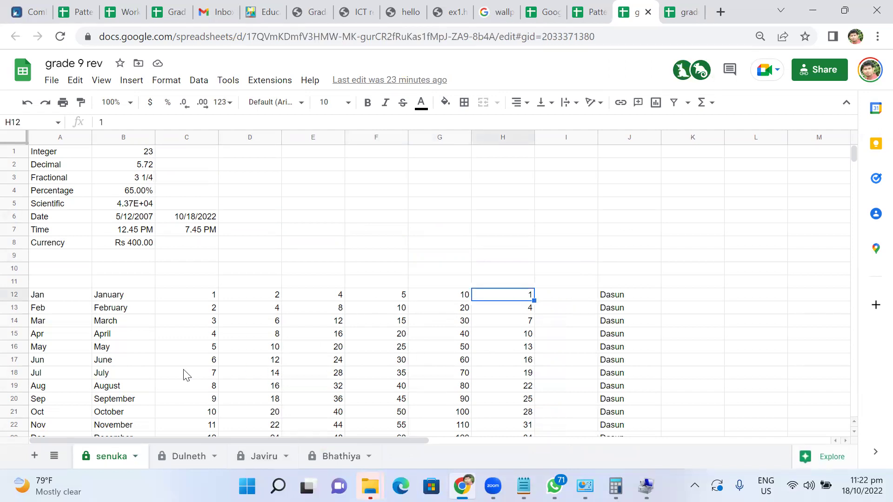
left_click(72, 297)
left_click_drag(107, 292, 591, 312)
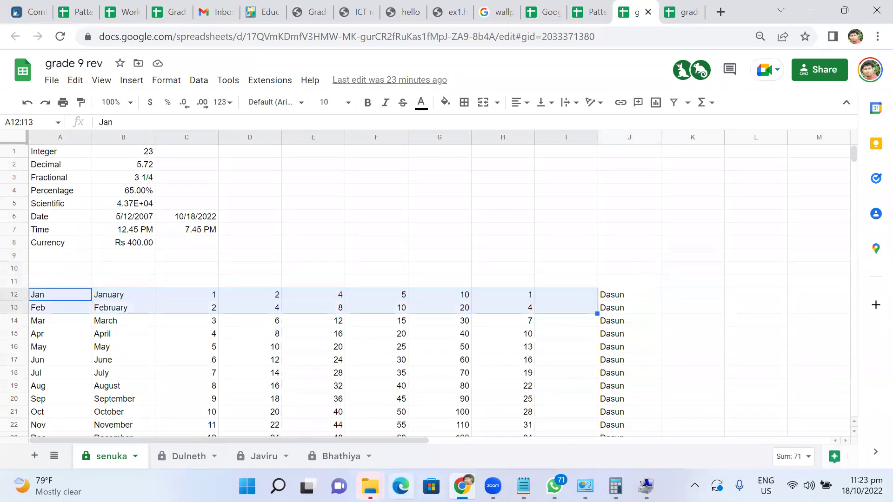
left_click_drag(611, 289, 40, 312)
key("ctrl+c")
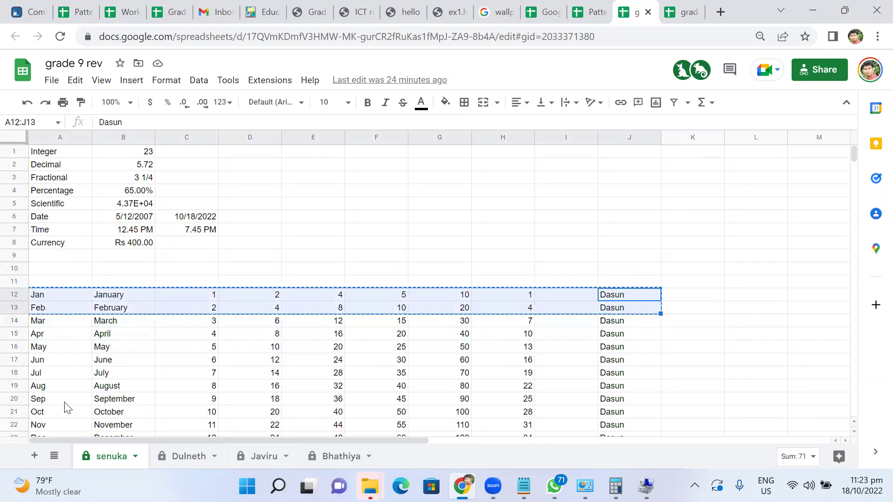
Add a new sheet and try to paste the copied pattern rows at A1.
left_click(35, 456)
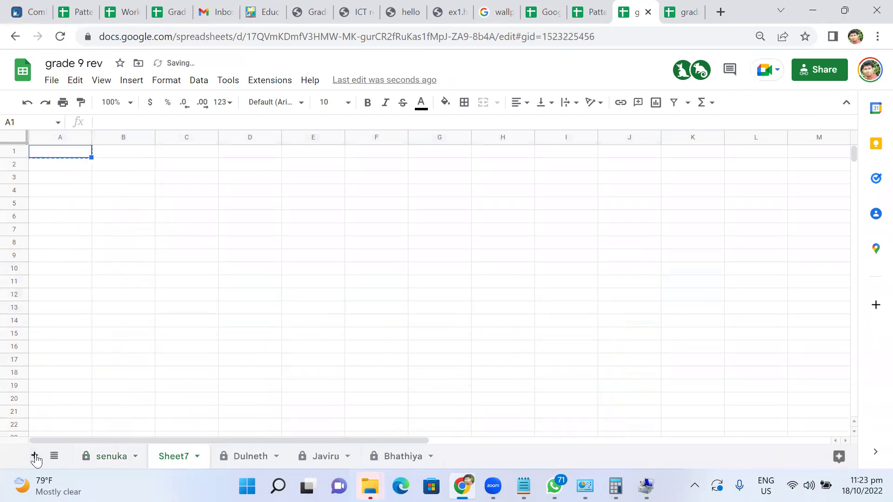
left_click(132, 334)
left_click(83, 153)
key("ctrl+v")
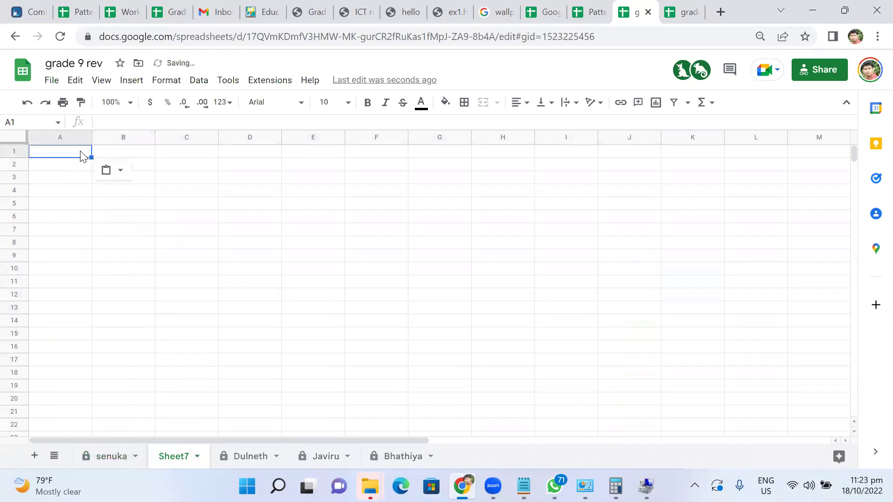
Copy A12:J13 from the first sheet again and paste it at A1 of Sheet7.
left_click(113, 458)
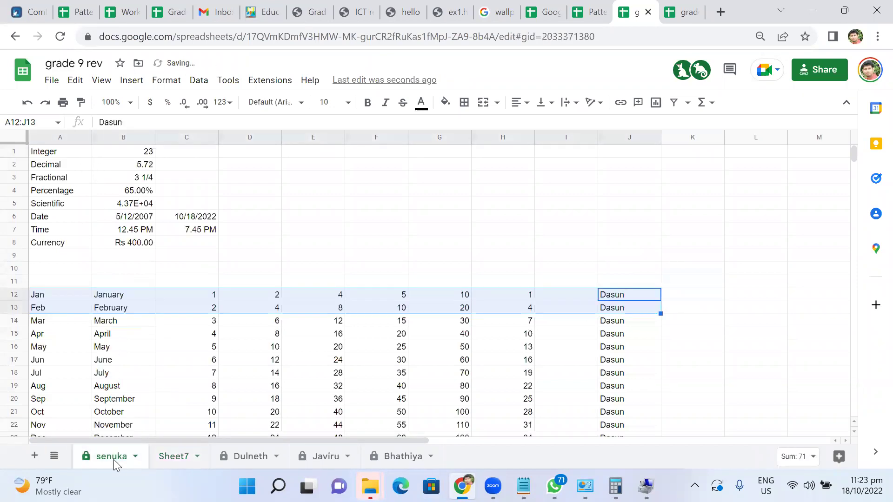
key("ctrl+c")
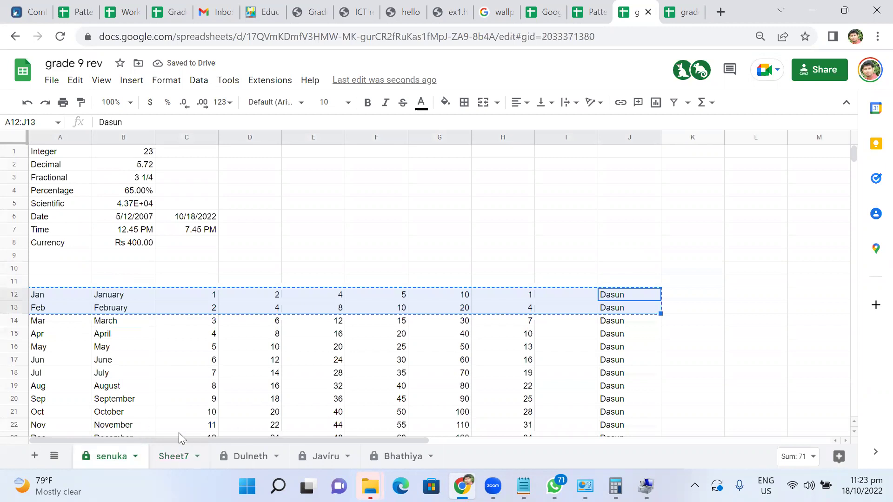
left_click(178, 457)
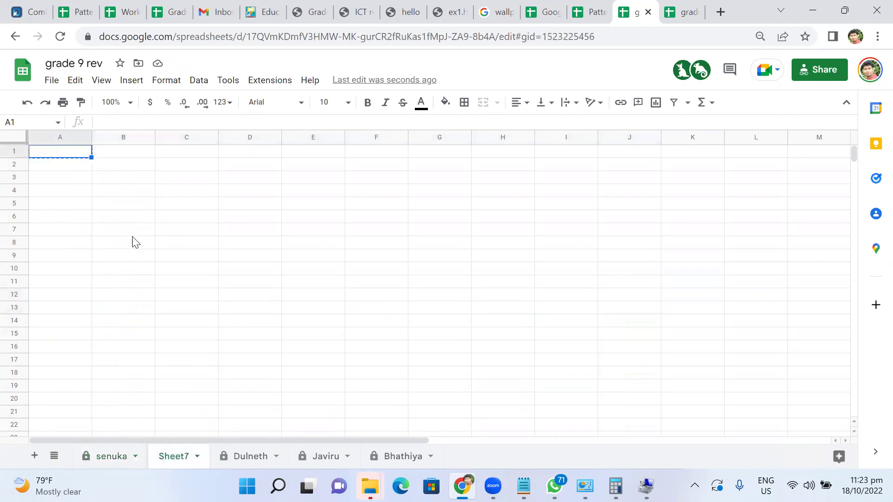
key("ctrl+v")
left_click(110, 453)
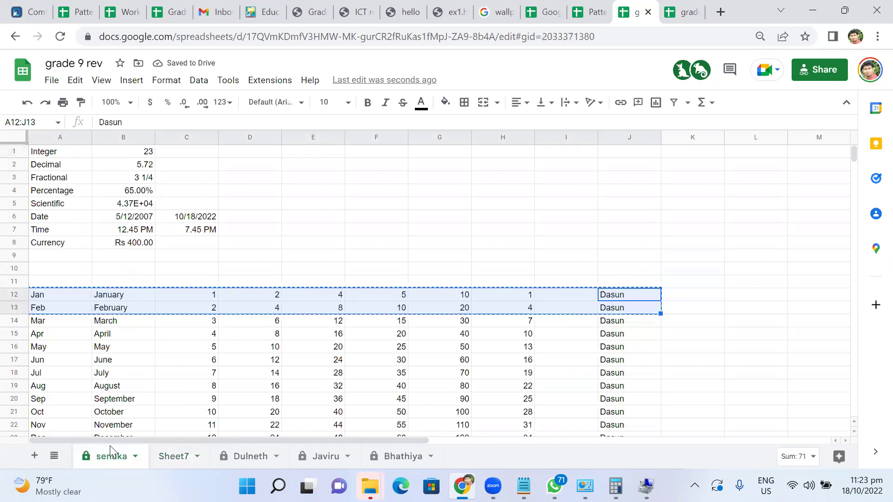
left_click(168, 455)
key("ctrl+v")
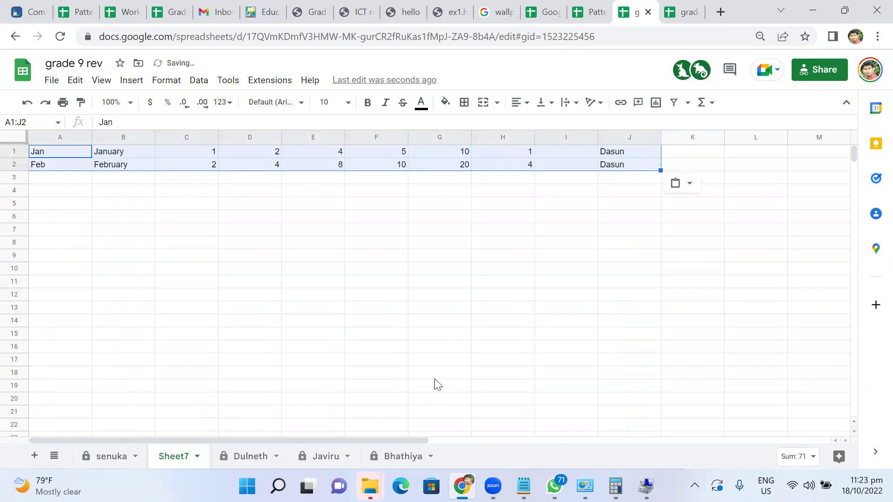
Enter the formula =C2*C2 in H2 to calculate the square of the number in column C.
left_click(522, 153)
key("Down")
key("Up")
key("Down")
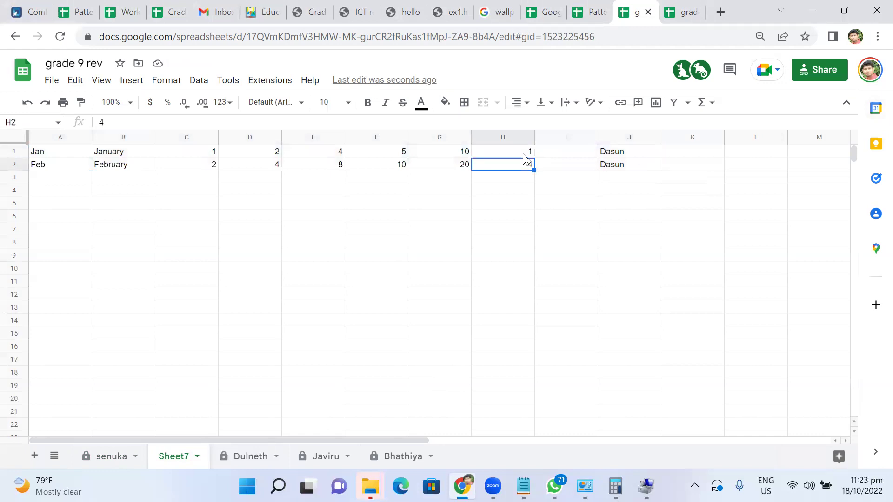
type("=")
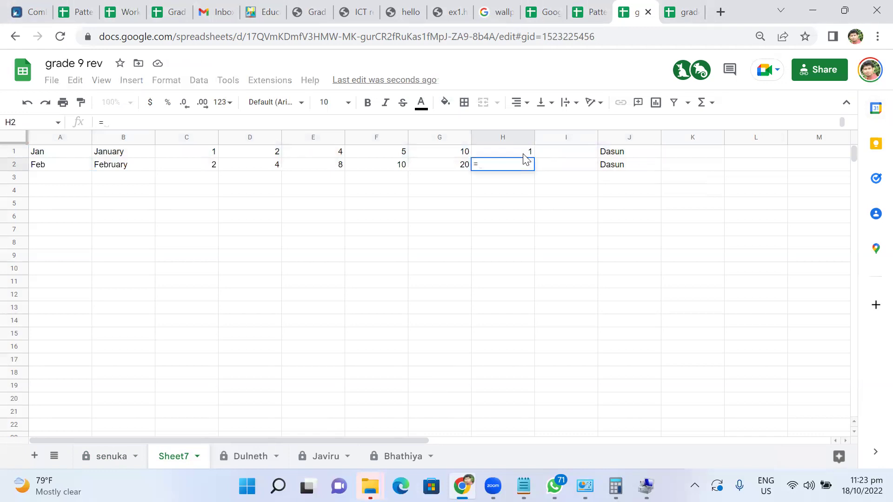
left_click(524, 155)
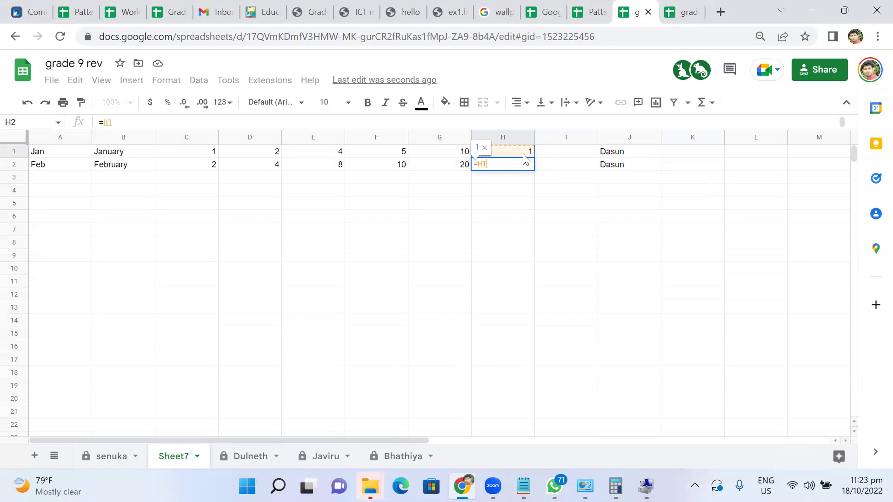
key("BackSpace")
key("BackSpace")
type("4")
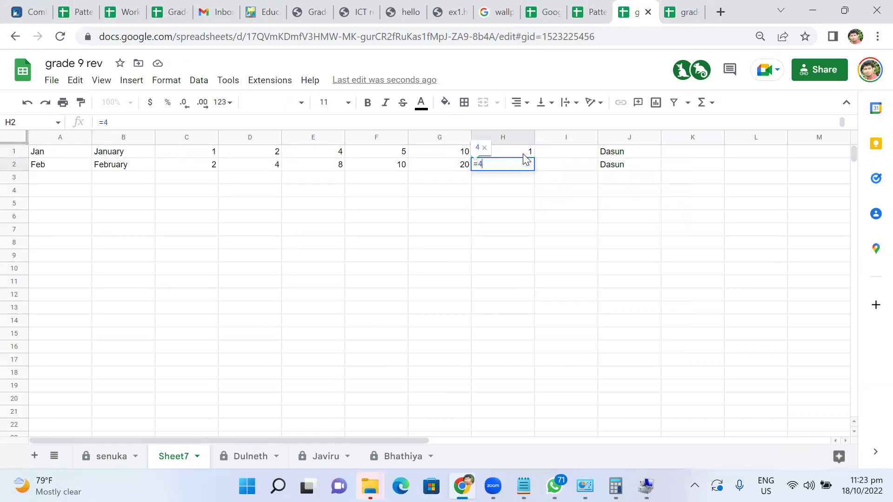
key("Return")
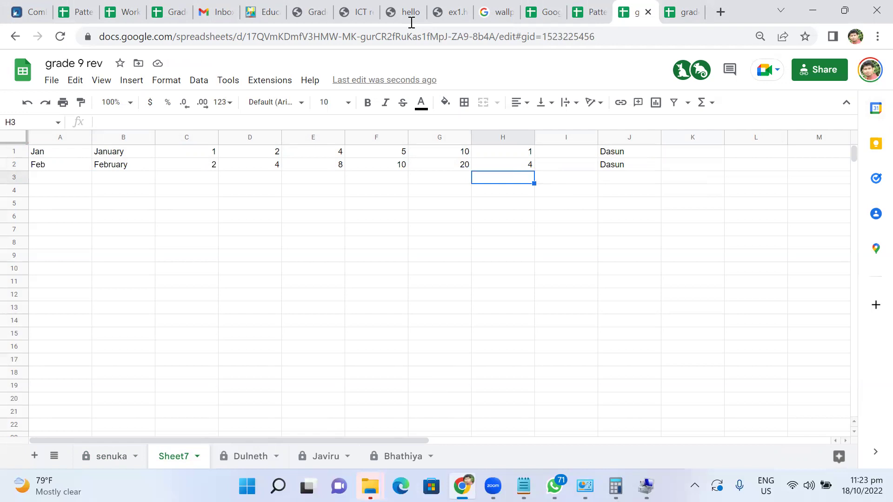
key("Up")
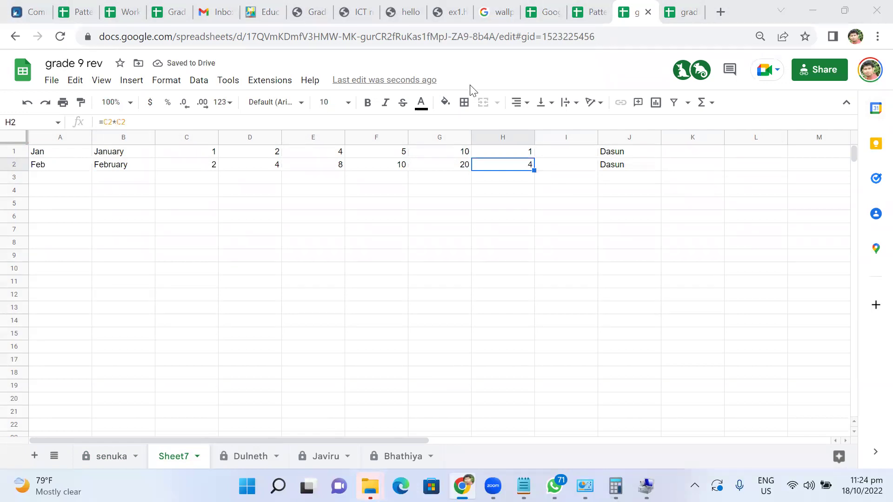
Fill the patterns in A1:G2 and the square formula in H2 down to row 12.
left_click(61, 156)
left_click_drag(65, 165, 68, 167)
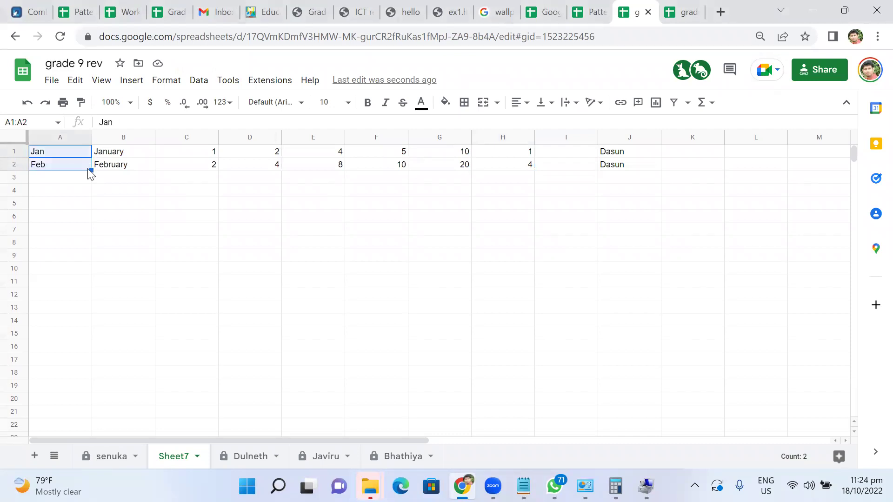
left_click(458, 168)
left_click_drag(458, 168, 36, 160)
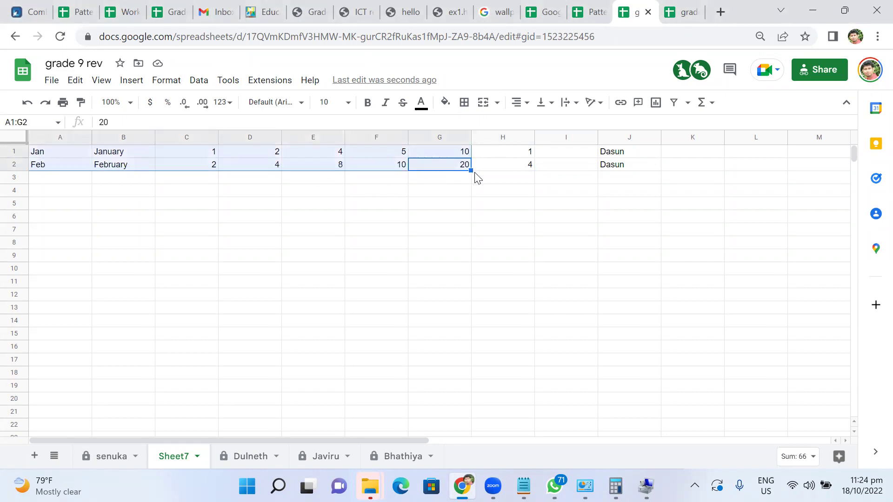
left_click_drag(471, 171, 437, 293)
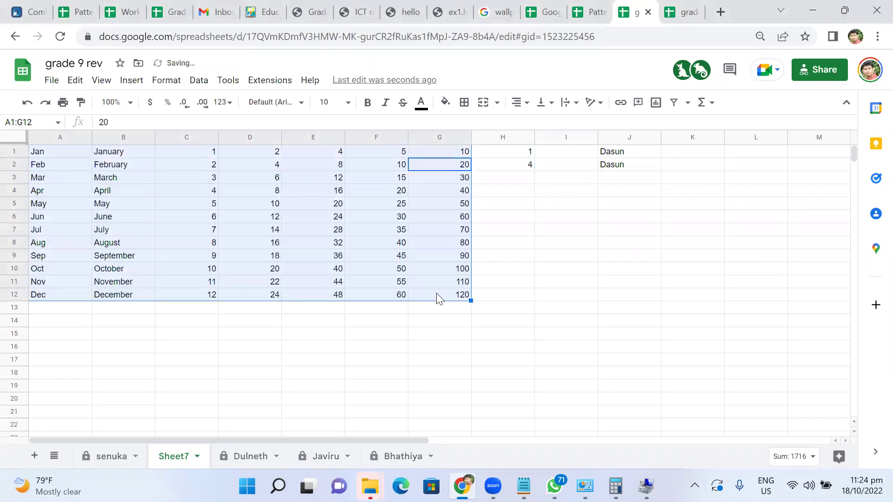
left_click(522, 167)
left_click_drag(533, 169, 529, 300)
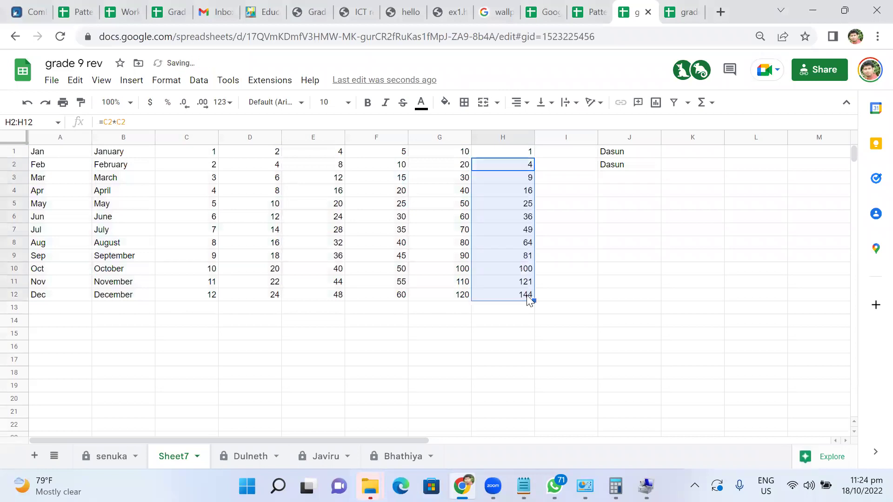
Start a running total in column I by entering =1 in I1 and =I1+C2 in I2.
left_click(559, 157)
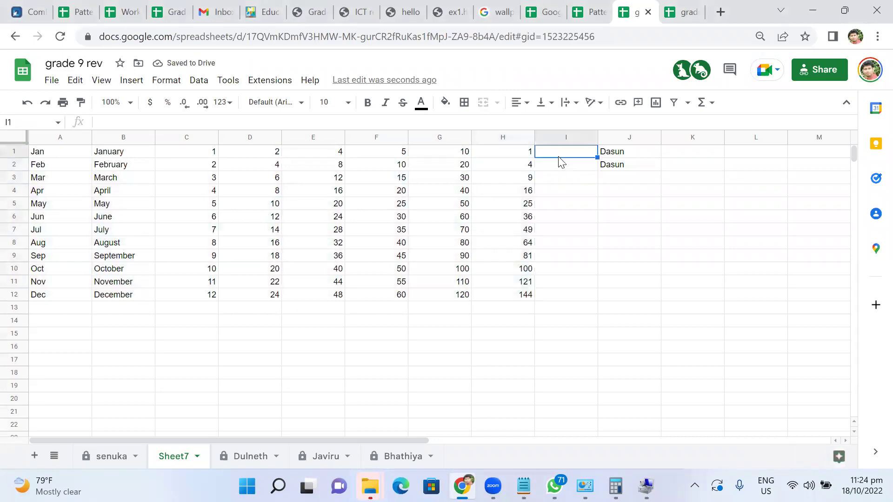
type("=")
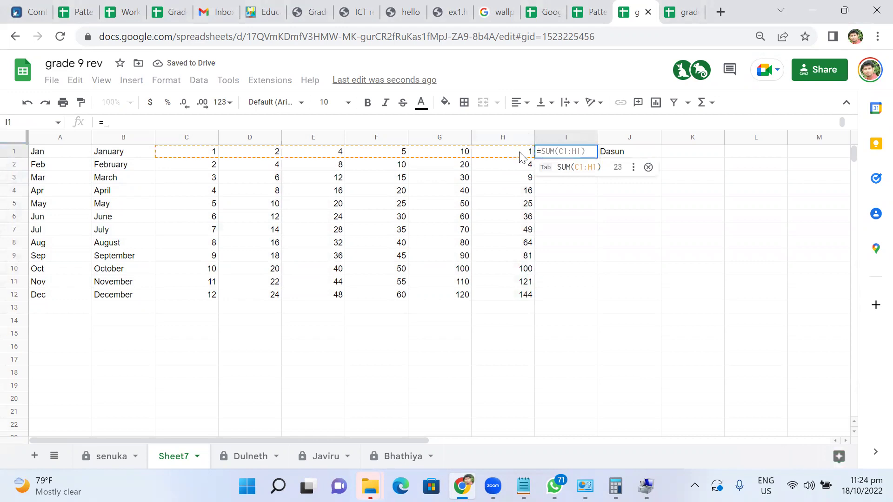
left_click(521, 153)
key("Return")
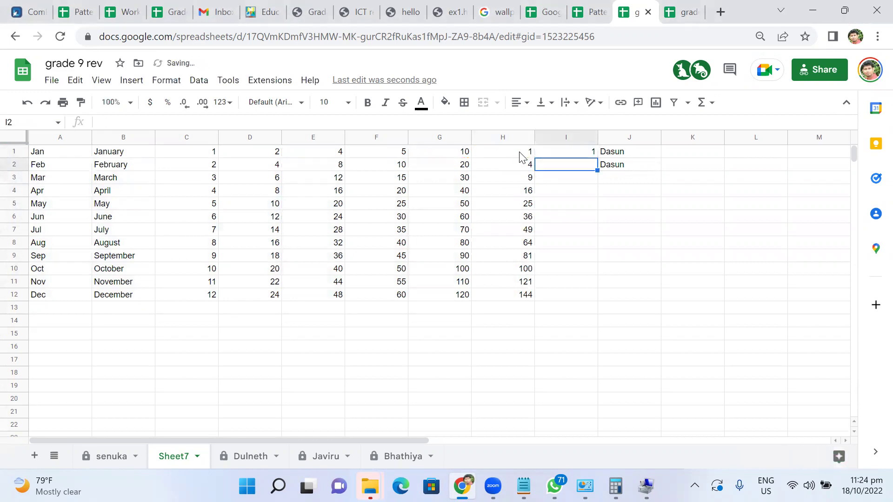
type("=")
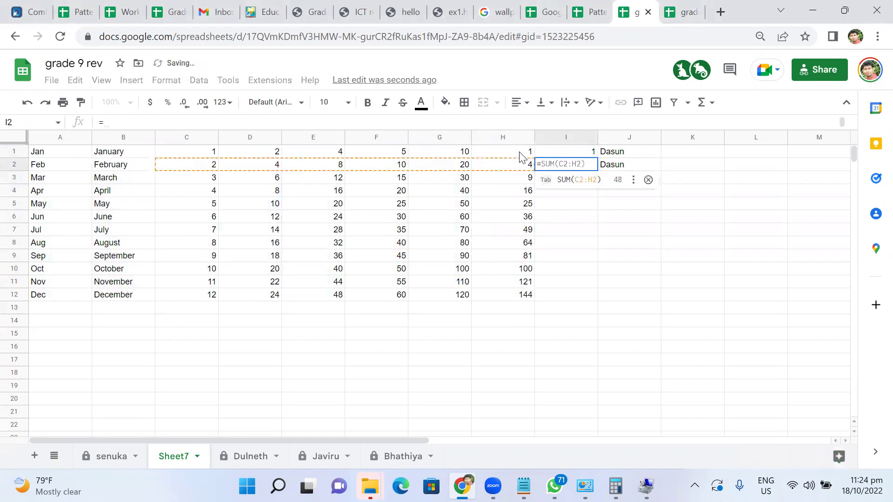
left_click(556, 152)
type("+")
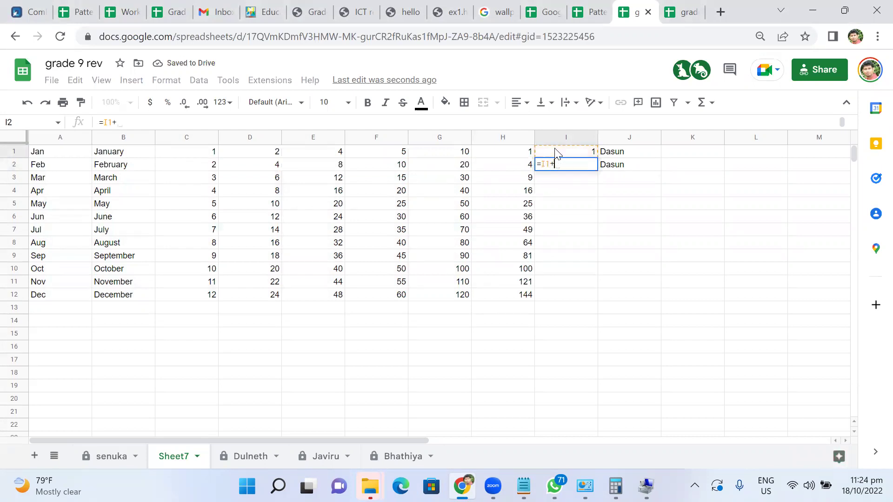
left_click(166, 164)
key("Return")
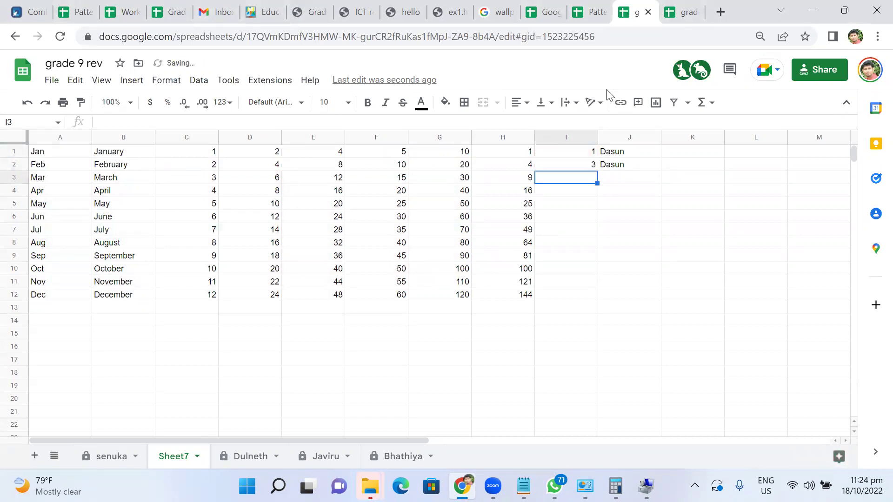
Fill the running-total formula from I2 down to I12.
left_click(588, 156)
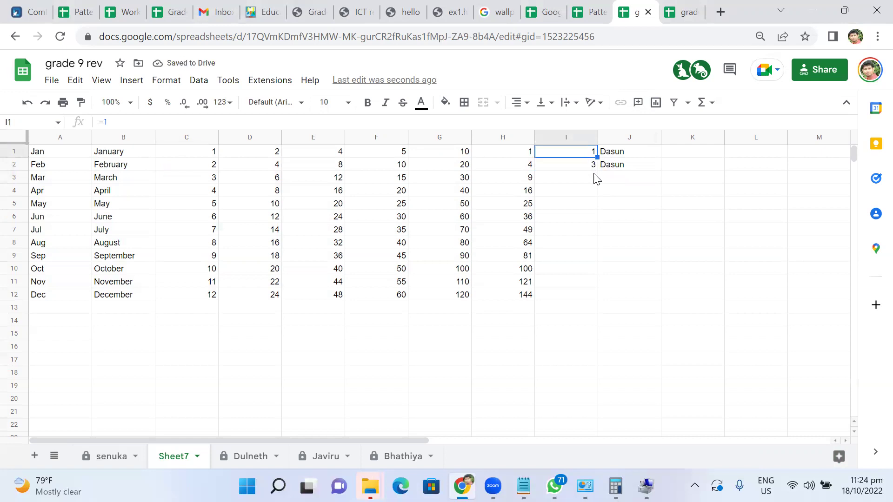
left_click(594, 169)
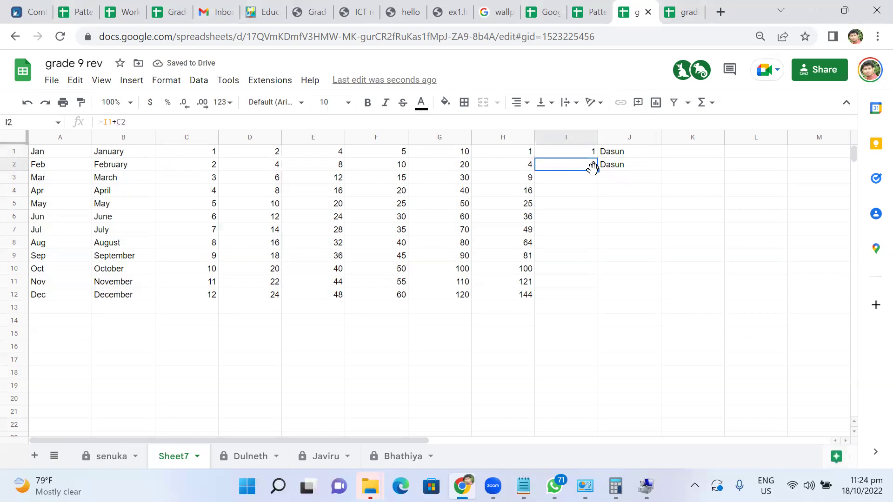
left_click_drag(598, 170, 586, 297)
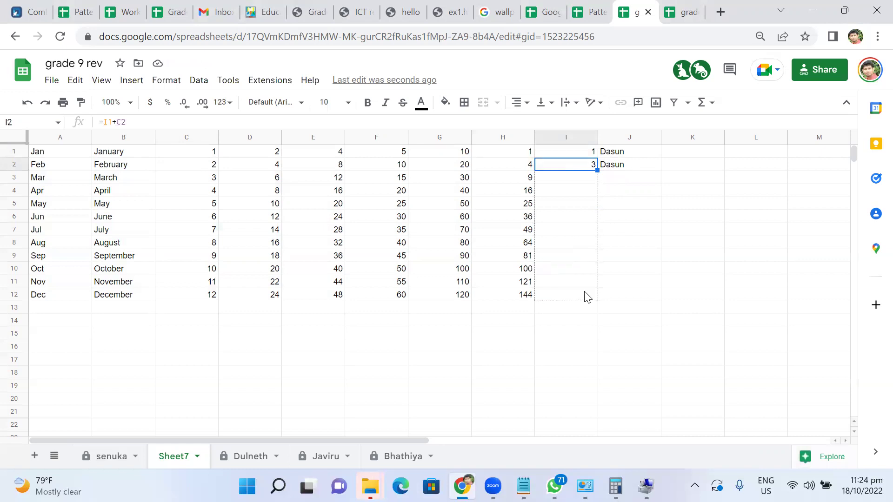
Replace the text in J2 with the formula =concatenate(" ", J1) to put a space before the name from J1.
left_click(633, 157)
left_click(624, 169)
double_click(623, 171)
key("BackSpace")
key("BackSpace")
key("BackSpace")
key("BackSpace")
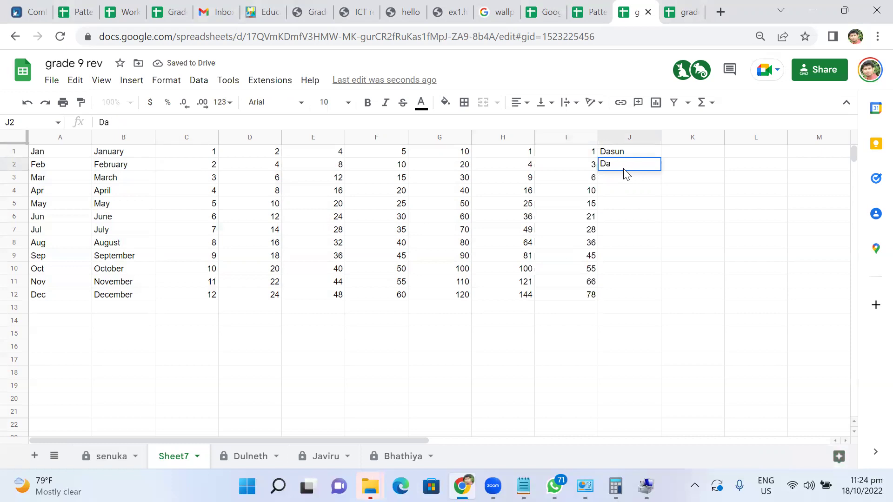
type("=co")
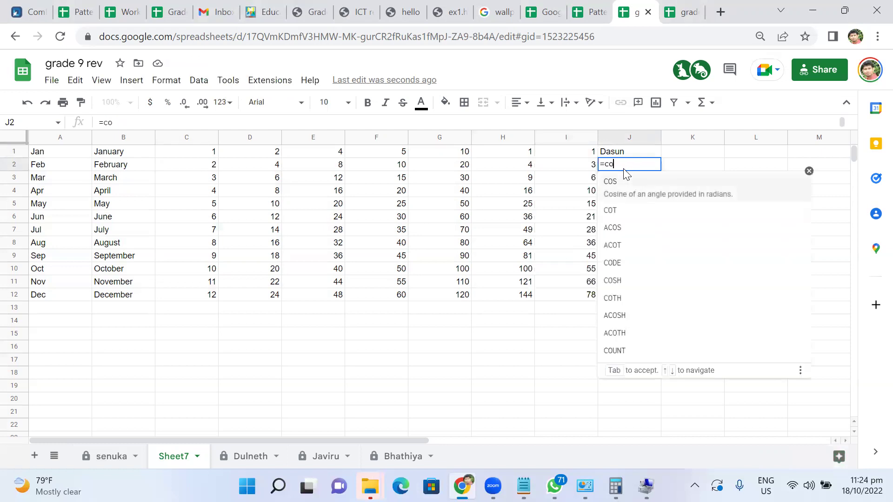
type("ncate")
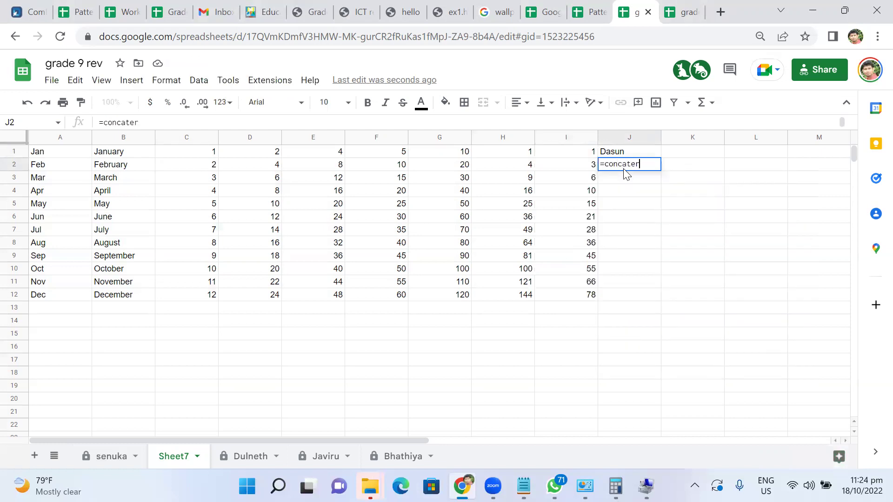
type("nate(")
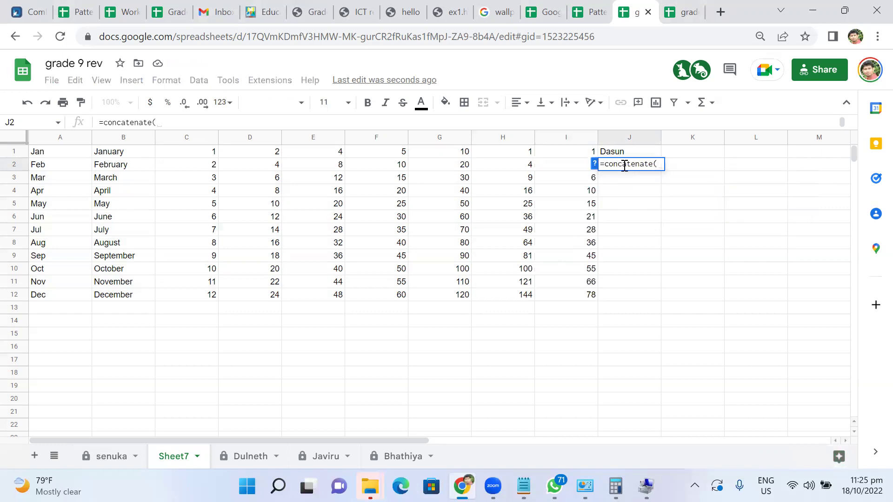
type("\" \",")
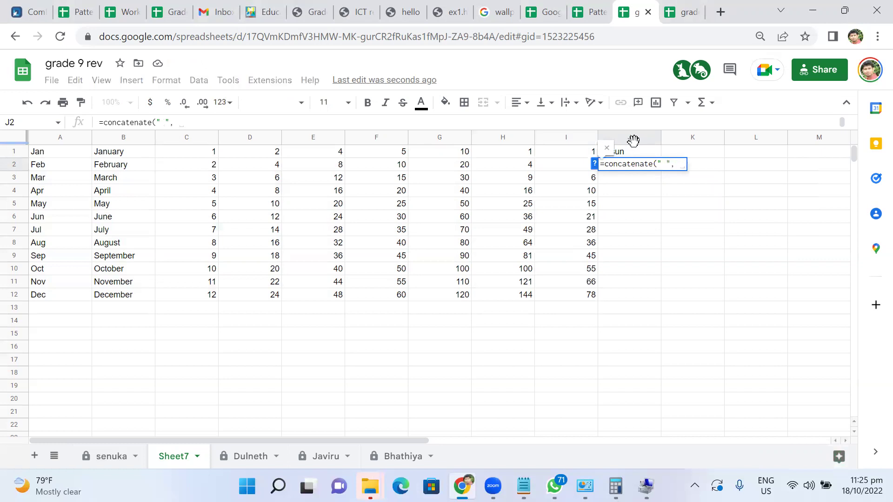
left_click(635, 148)
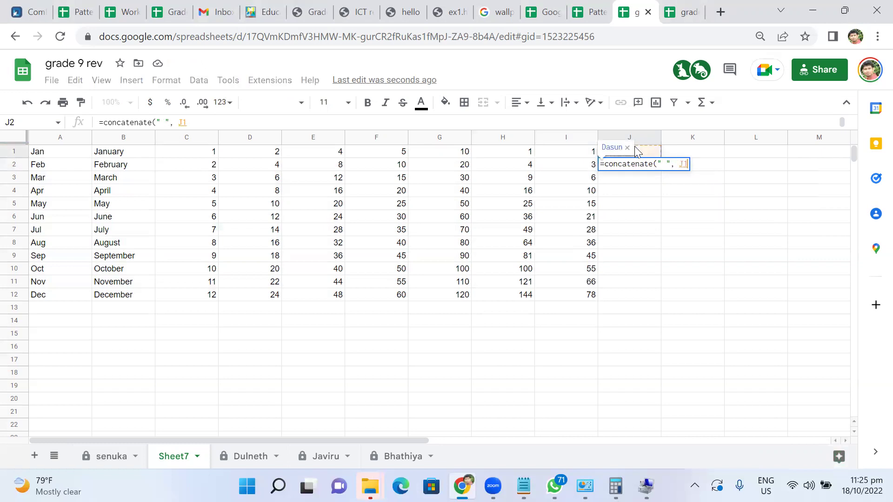
type(")")
key("Return")
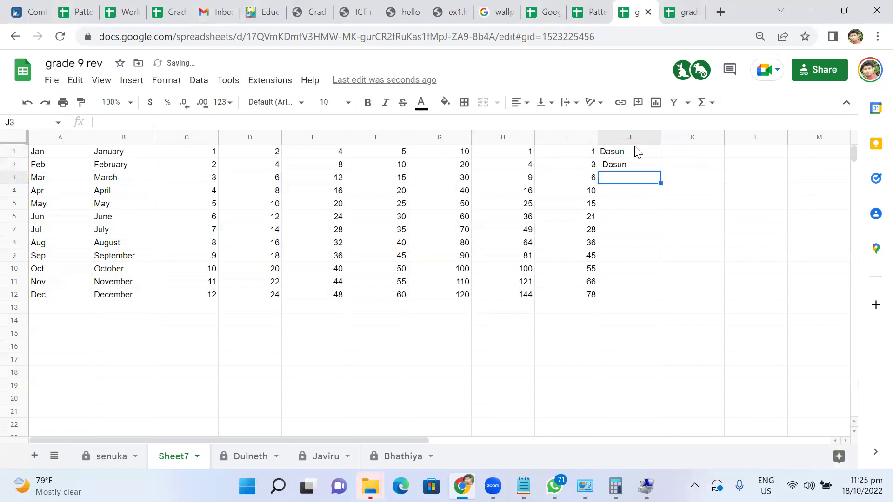
Fill the concatenate formula from J2 down to J12.
left_click(636, 167)
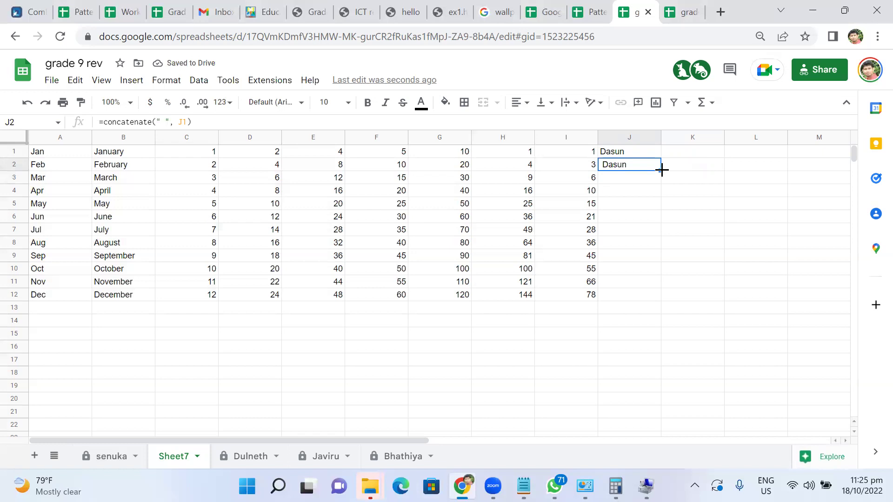
left_click_drag(662, 170, 653, 220)
left_click_drag(650, 299, 650, 298)
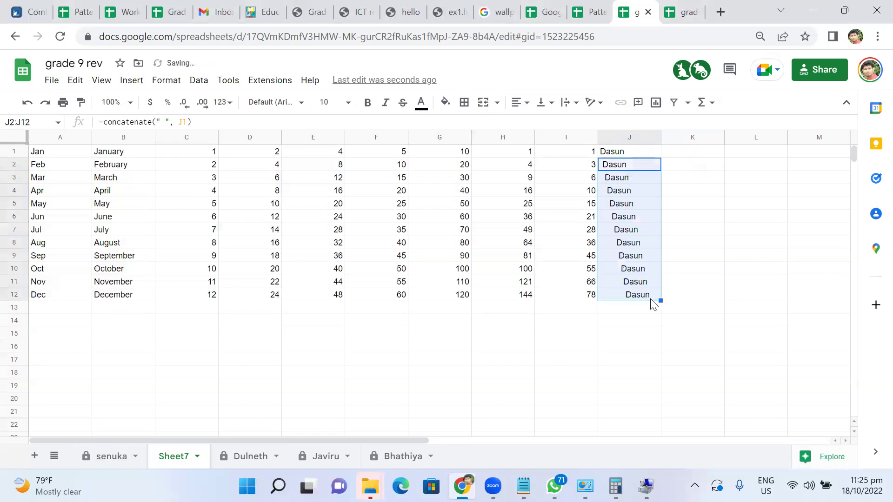
left_click(757, 301)
left_click_drag(757, 301, 653, 325)
left_click(653, 324)
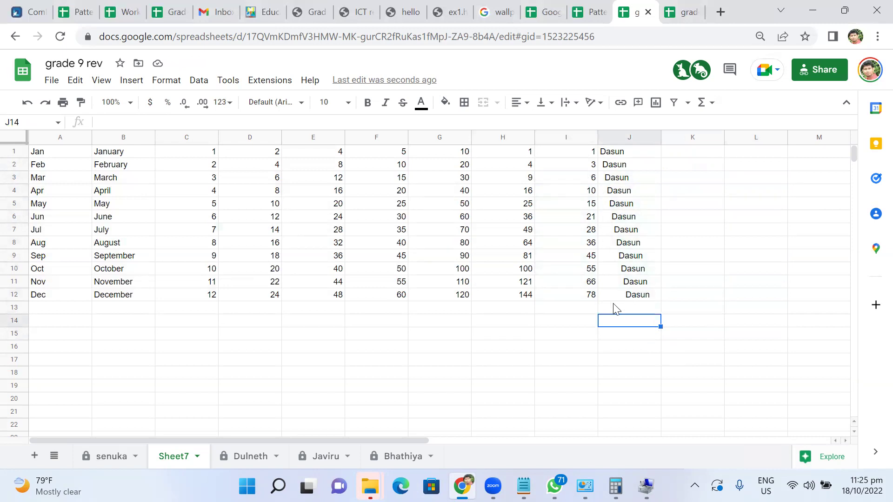
left_click(693, 274)
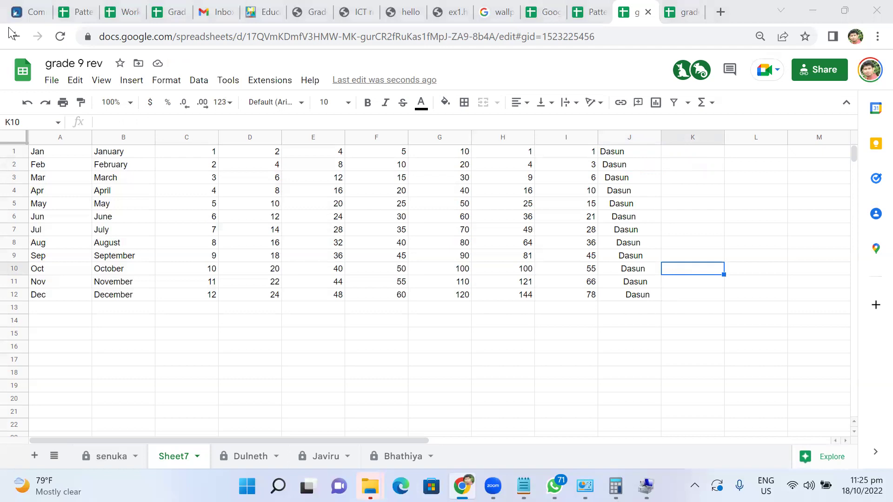
key("XF86AudioLowerVolume")
key("XF86AudioMute")
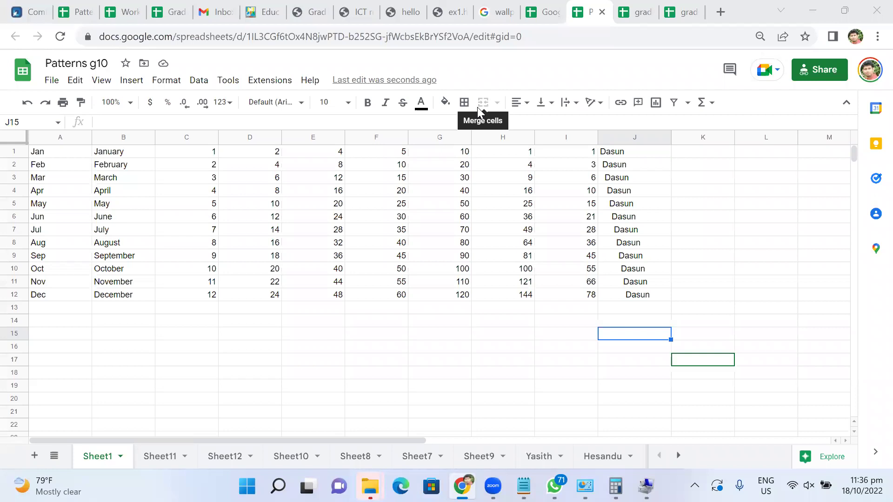
scroll(422, 296, "down", 2)
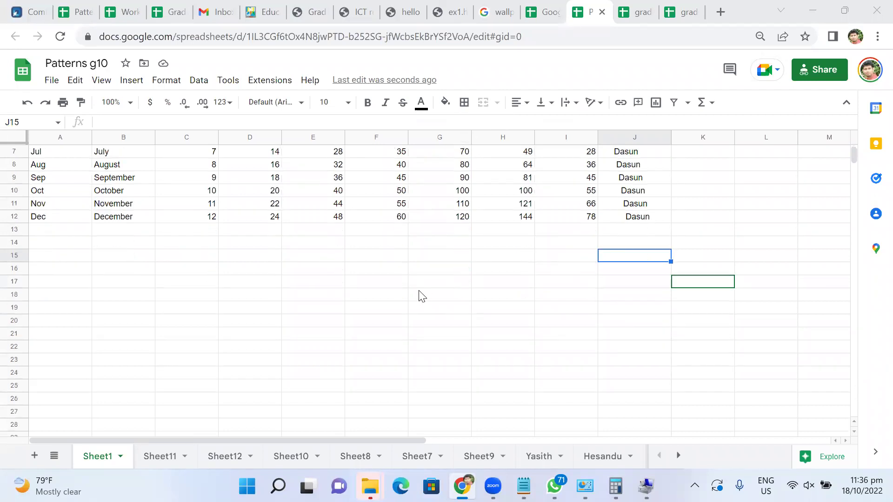
scroll(422, 296, "up", 2)
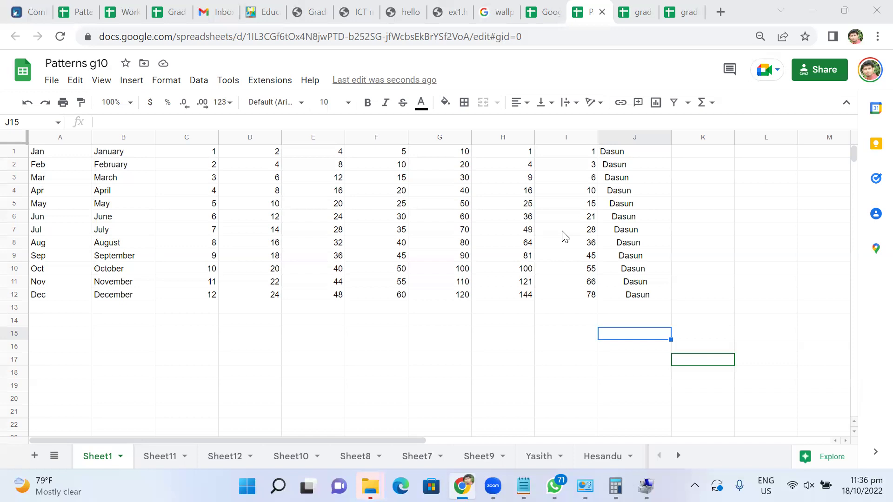
key("super+w")
key("super+w")
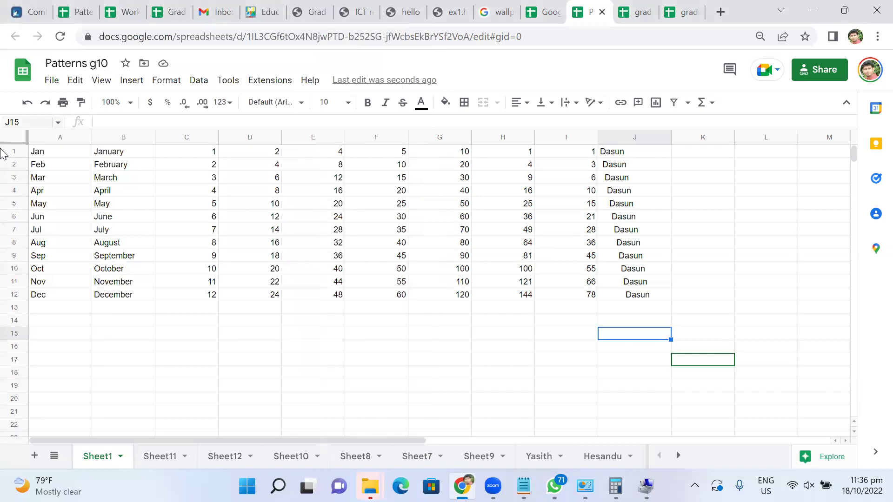
key("XF86AudioMute")
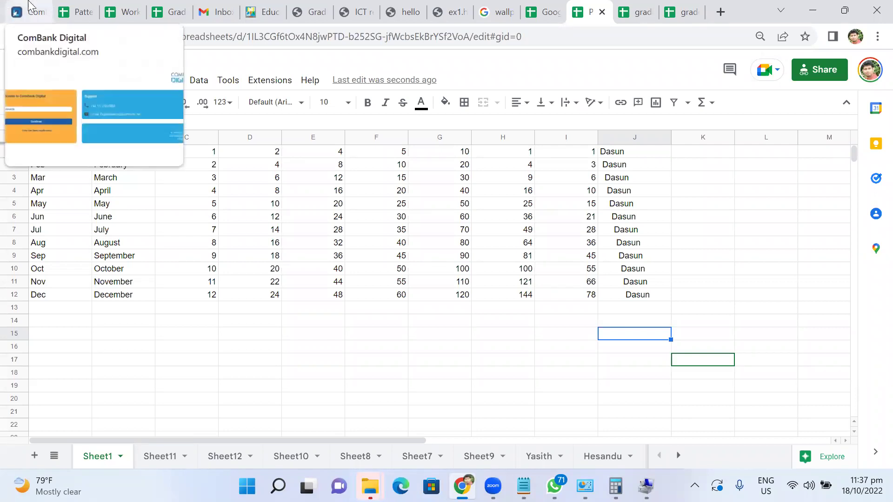
Open the Grade 9 ICT Function and Formulas spreadsheet and examine the formulas for subject average, total, student average, rank and grade.
left_click(170, 12)
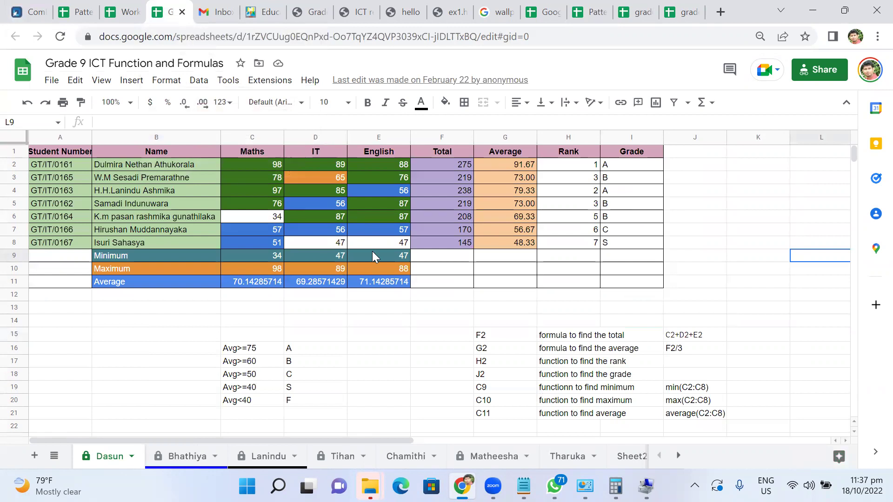
left_click(206, 196)
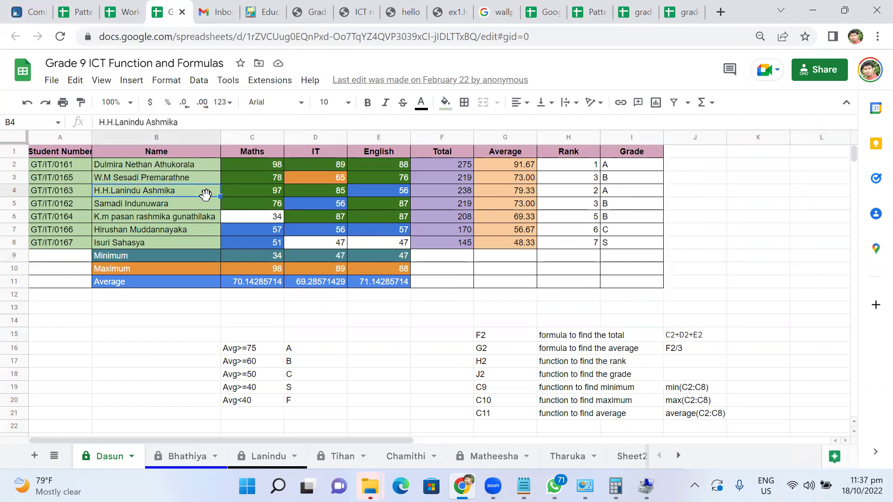
left_click(276, 283)
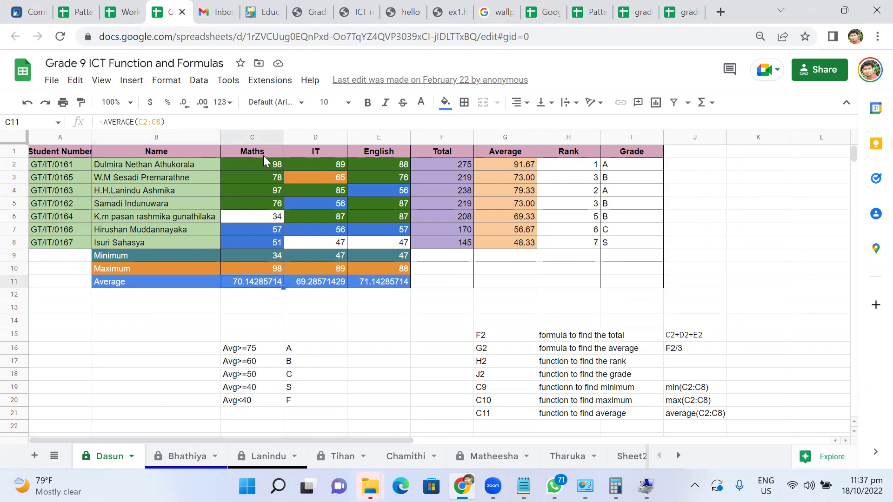
left_click(466, 167)
left_click(507, 163)
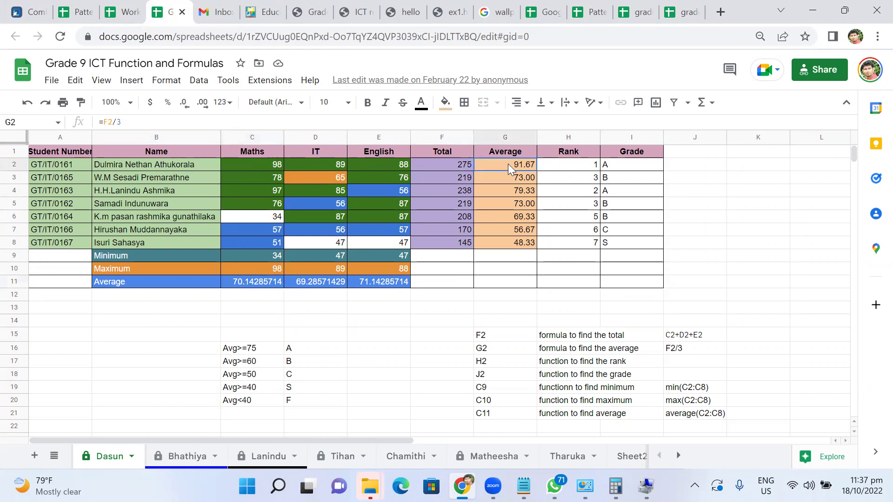
left_click(597, 168)
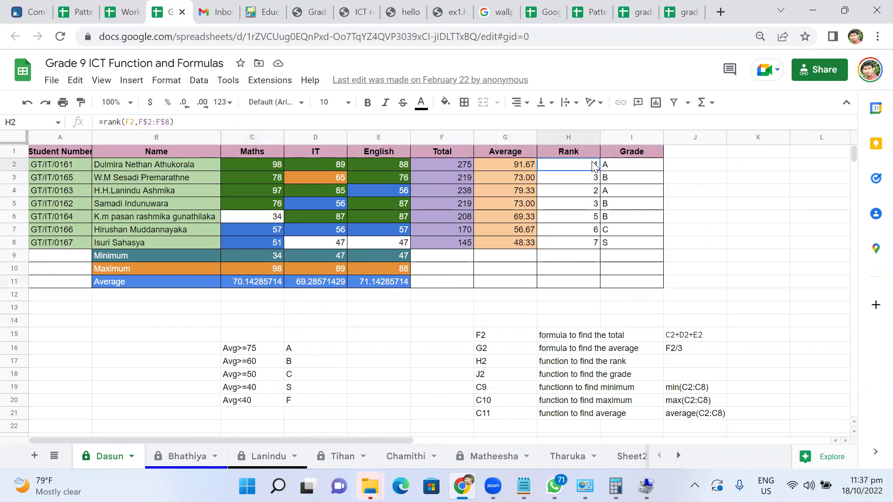
left_click(619, 167)
left_click(692, 259)
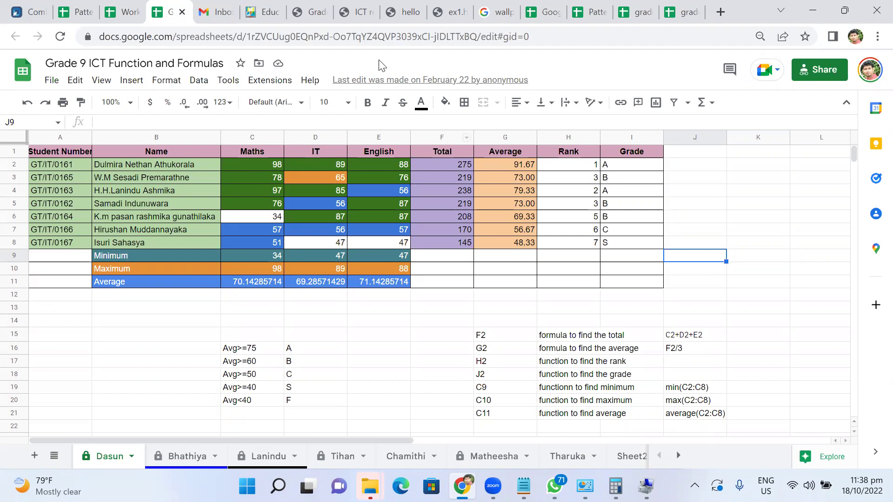
left_click(739, 11)
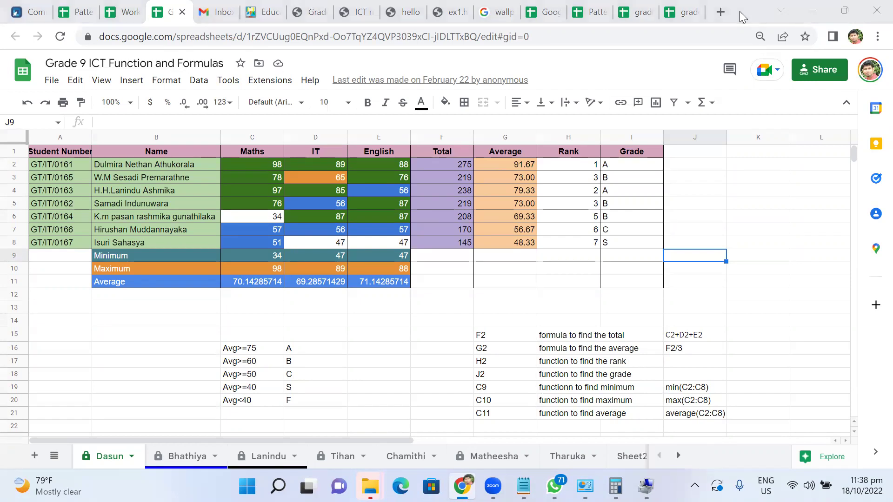